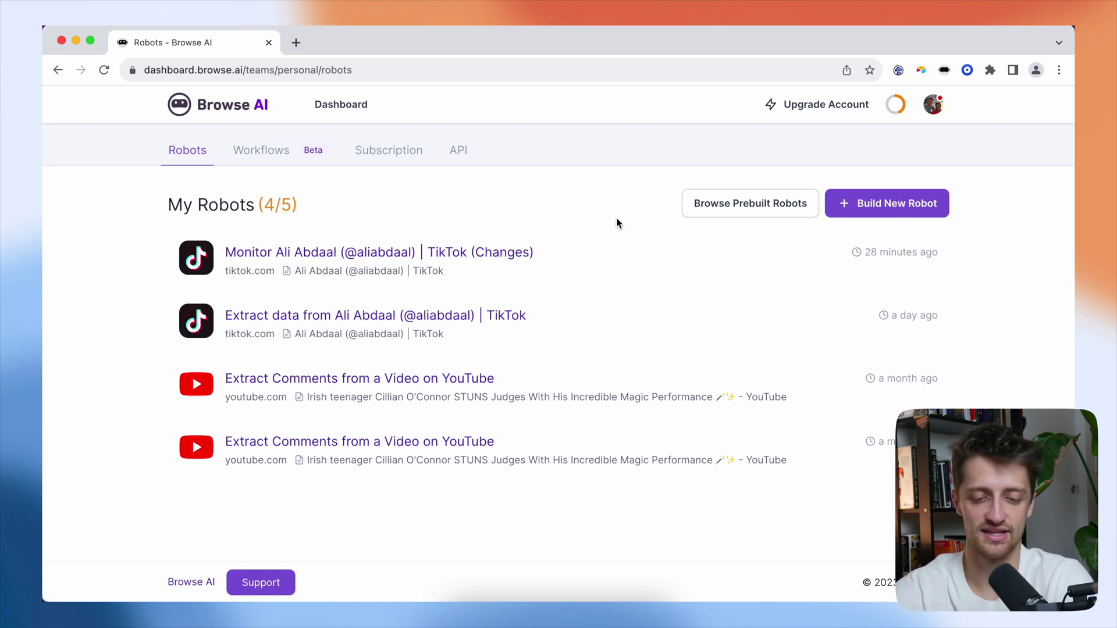
Step: Switch to Safari, look over the aliabdaal TikTok profile and copy its web address
left_click(559, 611)
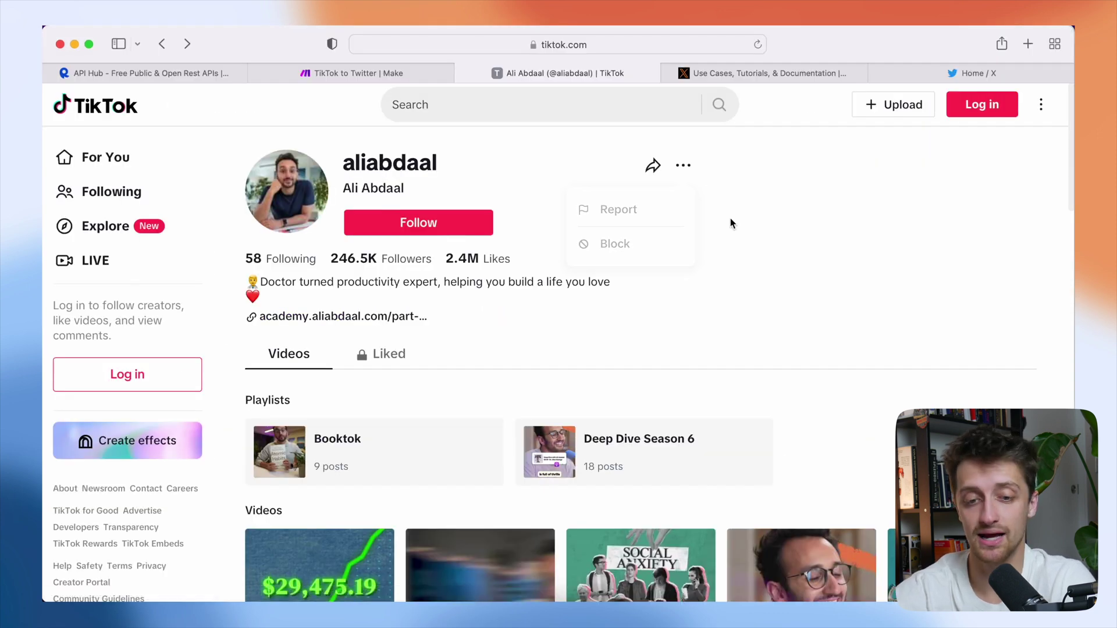
scroll(810, 287, "down", 5)
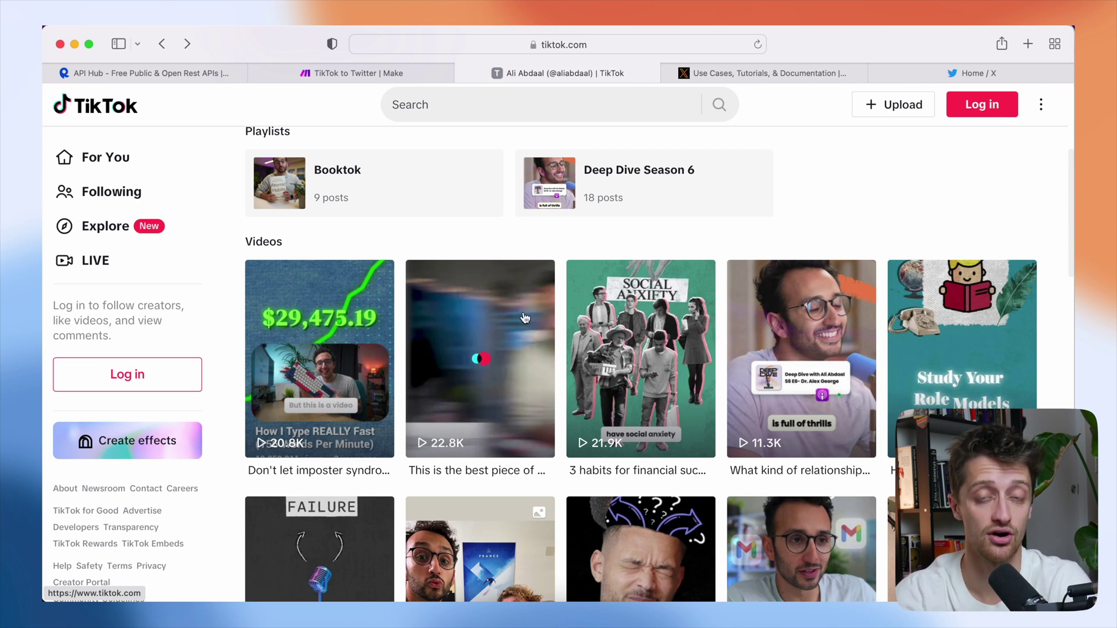
scroll(525, 318, "up", 5)
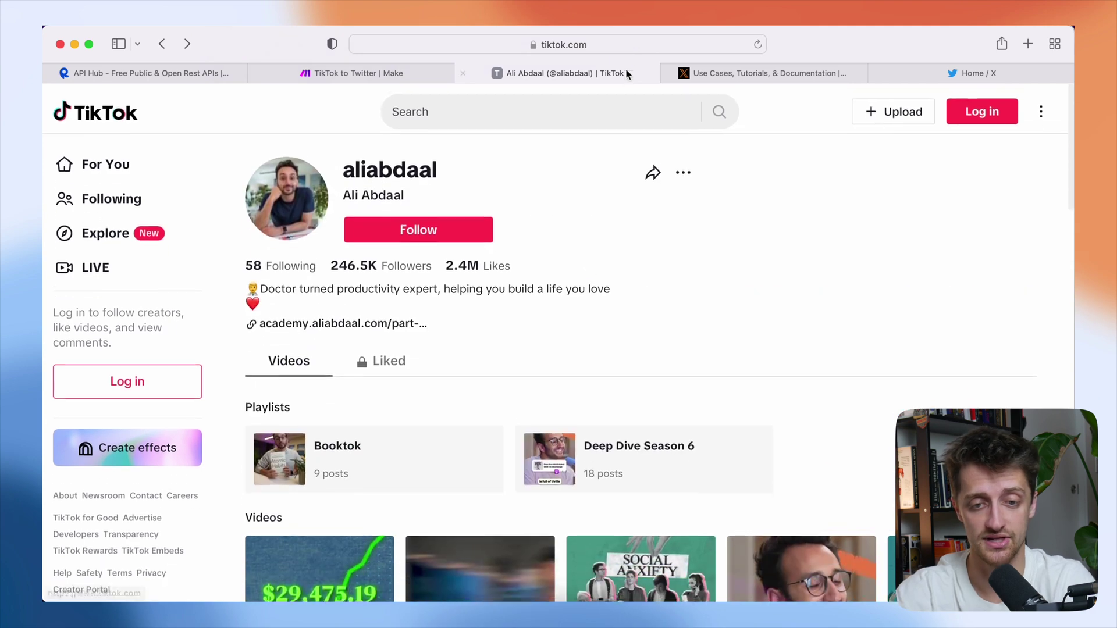
left_click(584, 45)
key("ctrl+c")
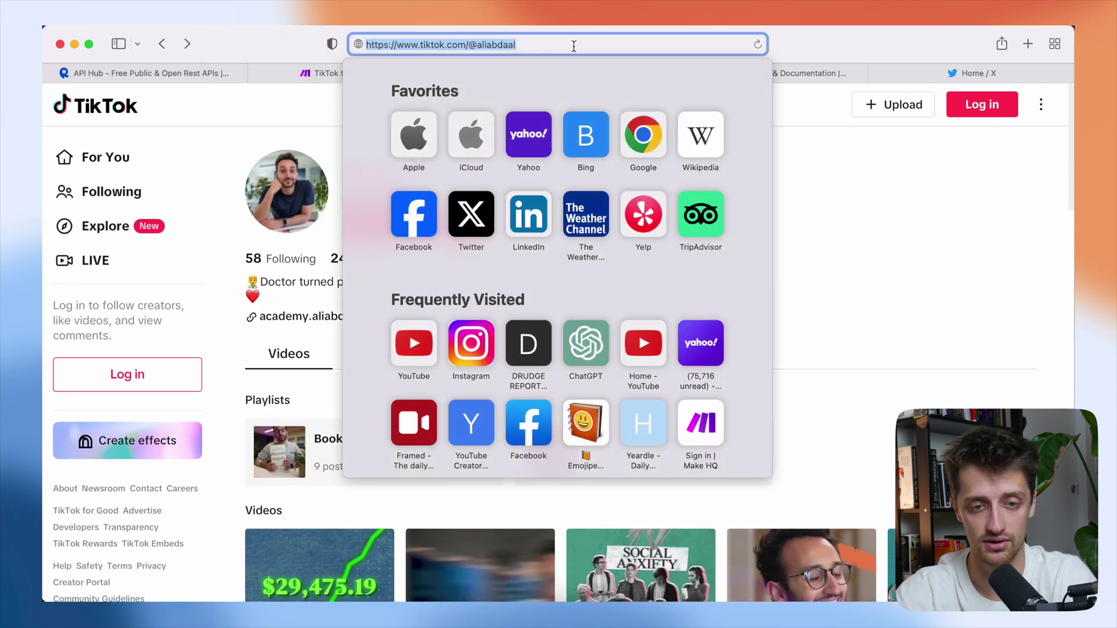
left_click(832, 204)
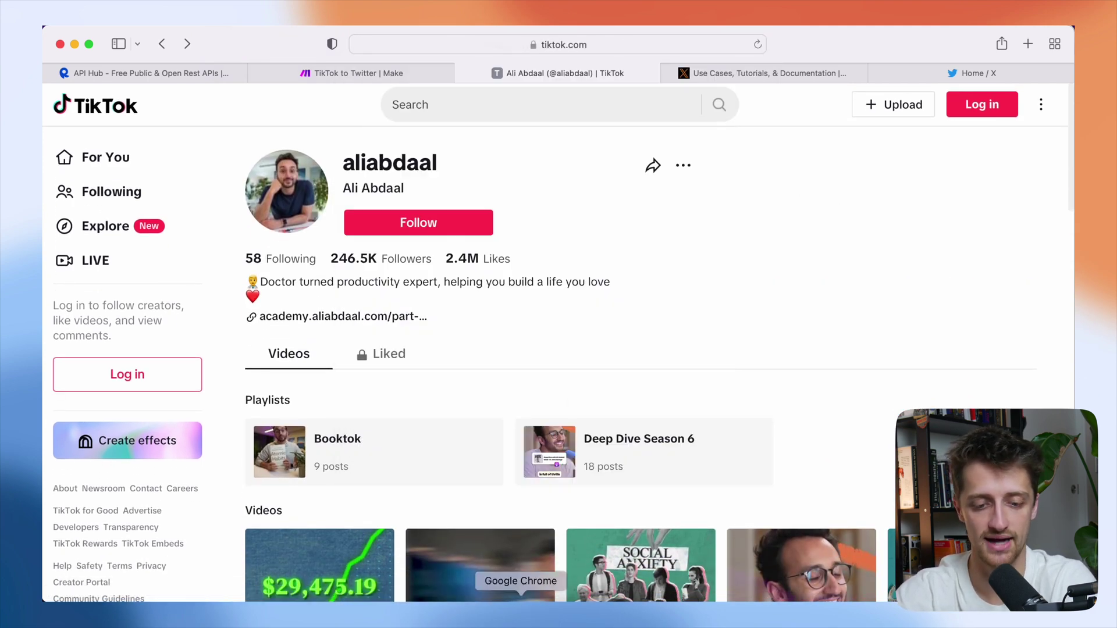
Step: Switch back to Chrome and start building a new Browse AI robot of the Monitor Site Changes type
left_click(520, 614)
left_click(883, 205)
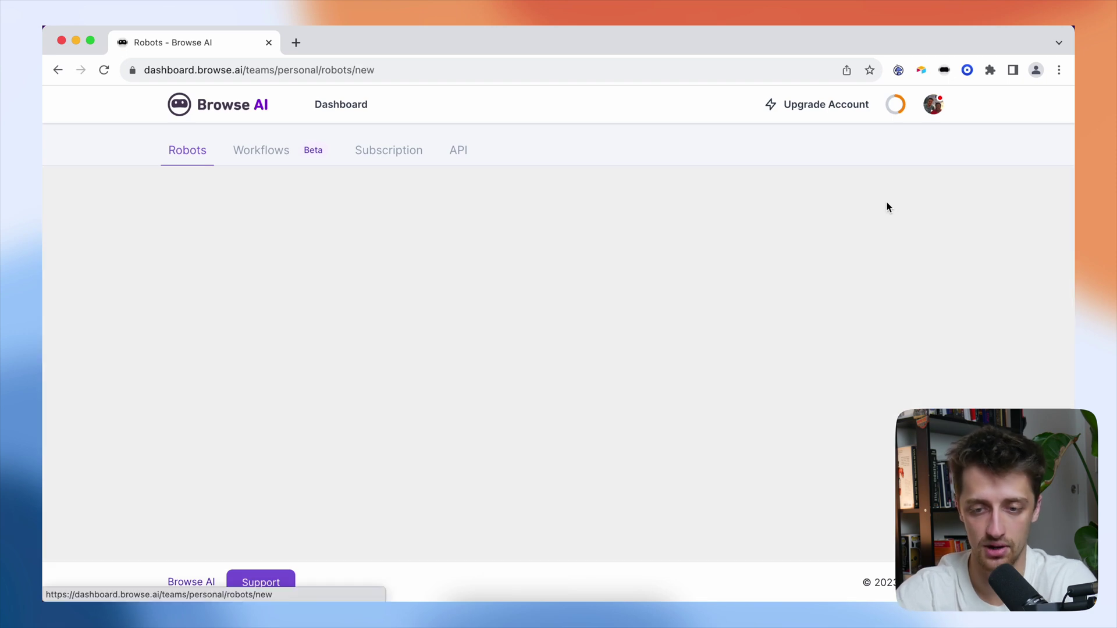
scroll(559, 326, "down", 4)
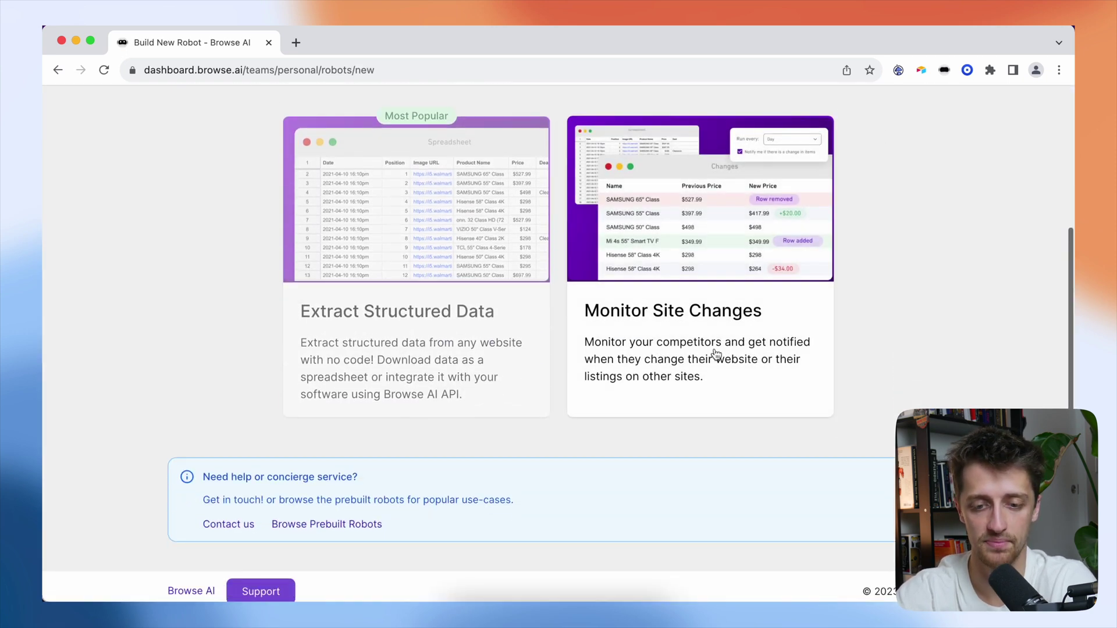
left_click(761, 340)
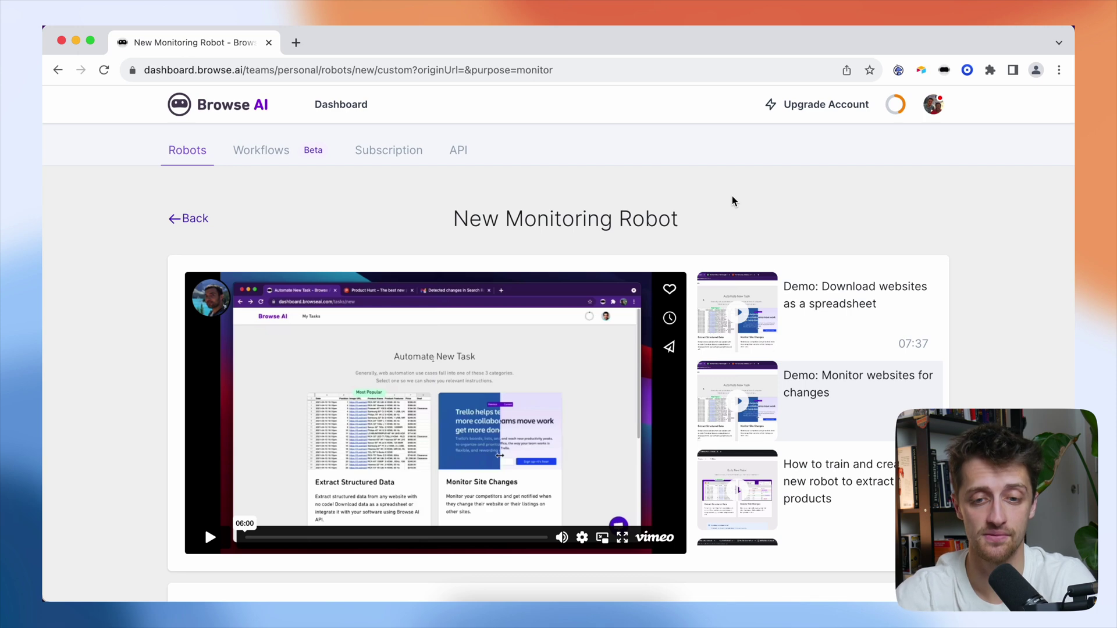
Step: Enter the copied TikTok profile address as the robot's Origin URL and start recording the task
scroll(732, 201, "down", 6)
scroll(963, 322, "down", 1)
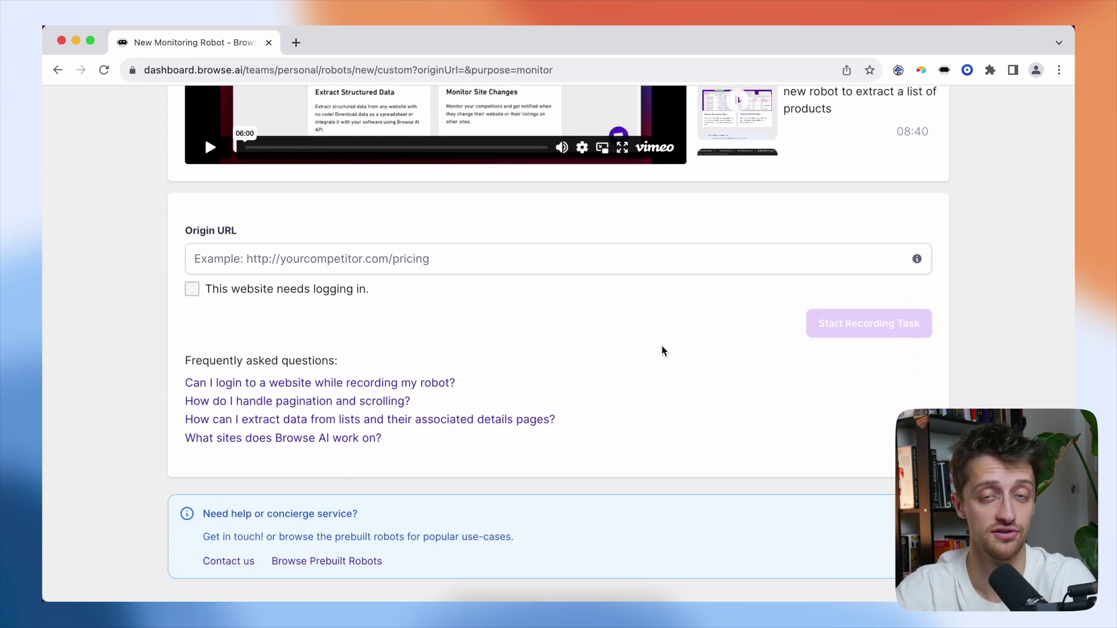
left_click(442, 259)
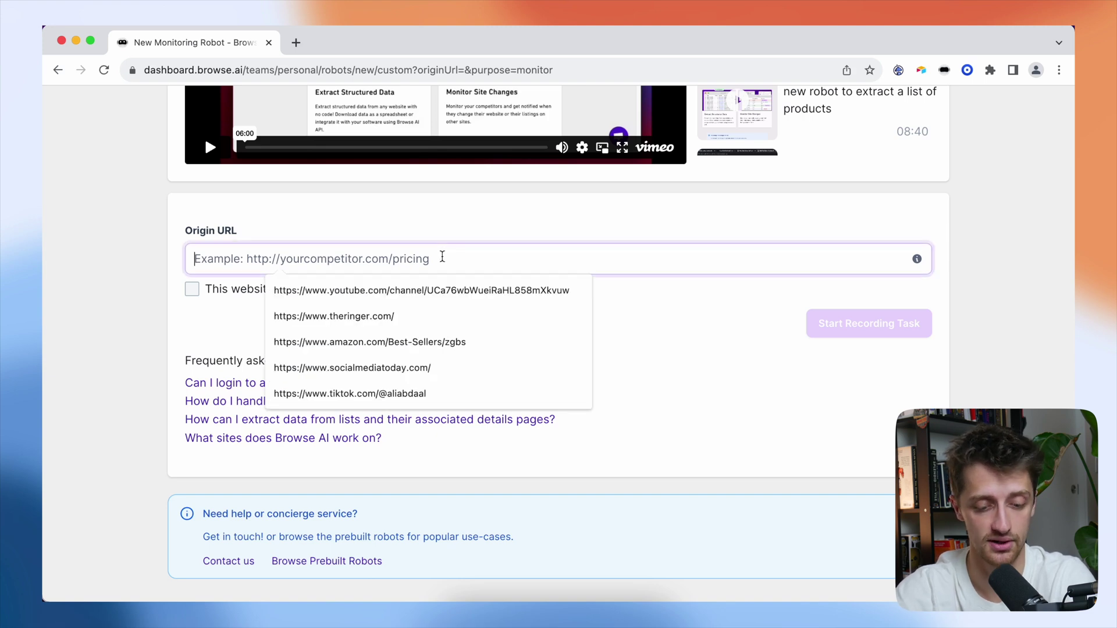
key("ctrl+v")
left_click(155, 305)
scroll(155, 305, "down", 2)
left_click(860, 232)
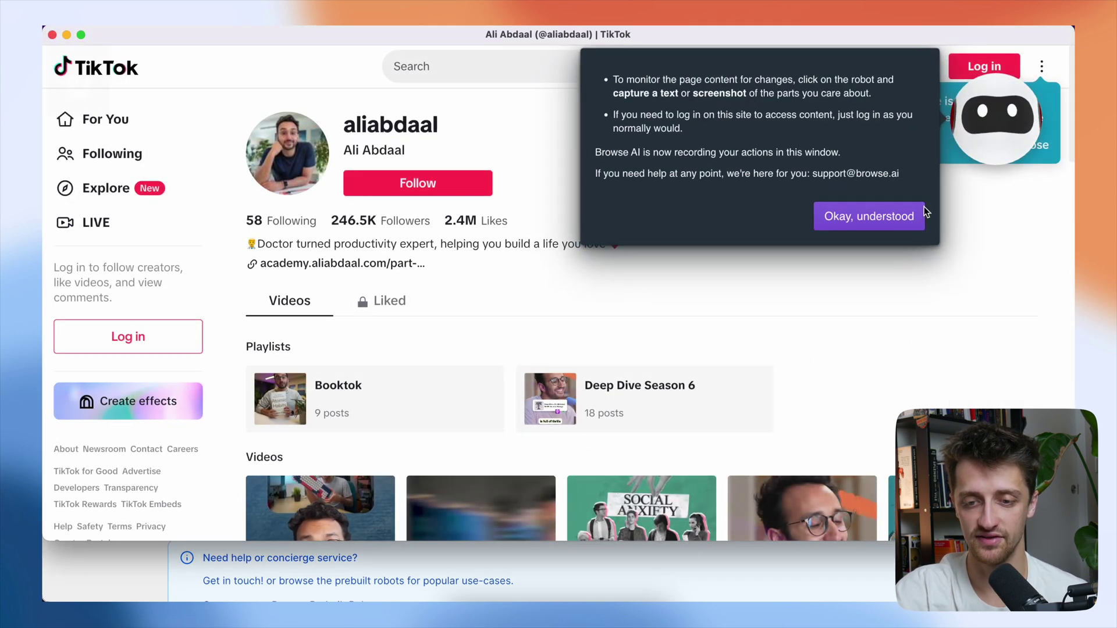
Step: Dismiss the recorder instructions and use Capture List to select the grid of videos on the profile
left_click(869, 216)
left_click(997, 122)
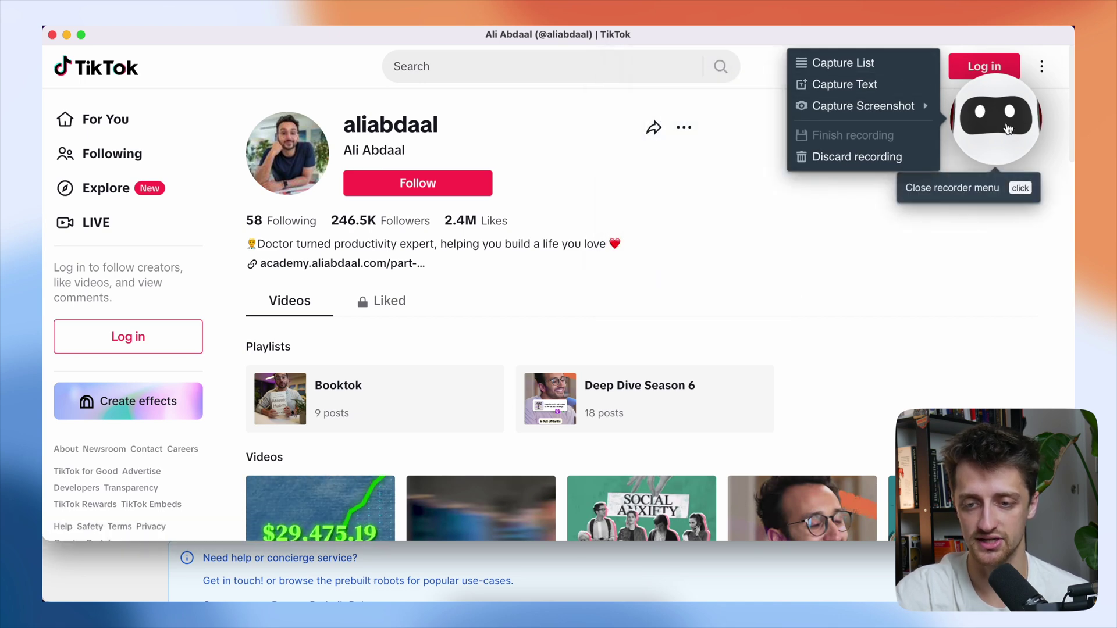
mouse_move(843, 63)
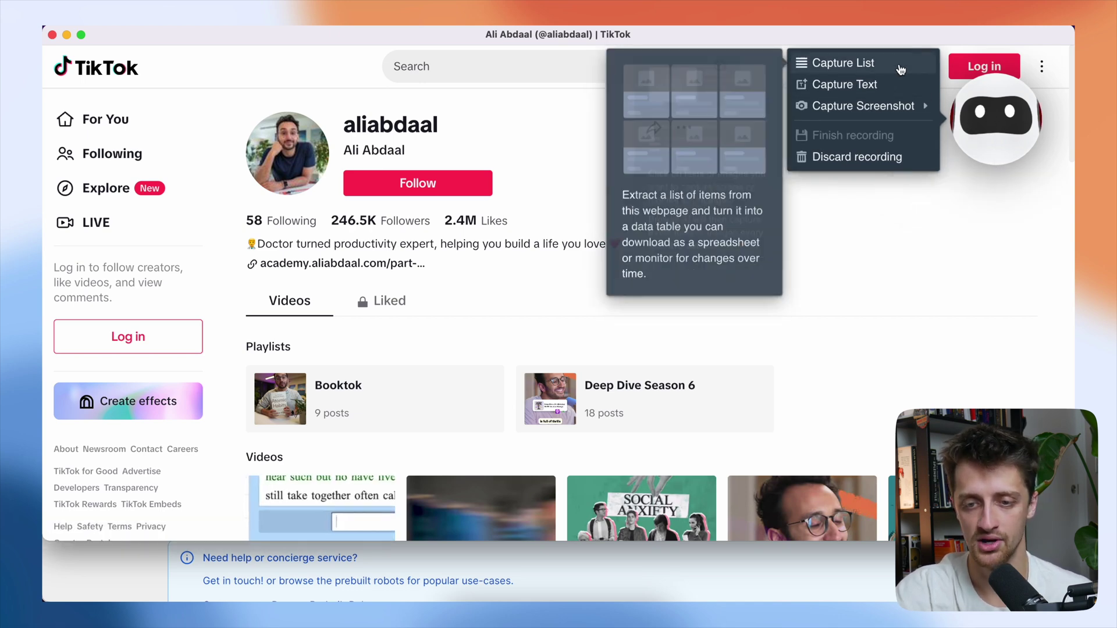
left_click(844, 63)
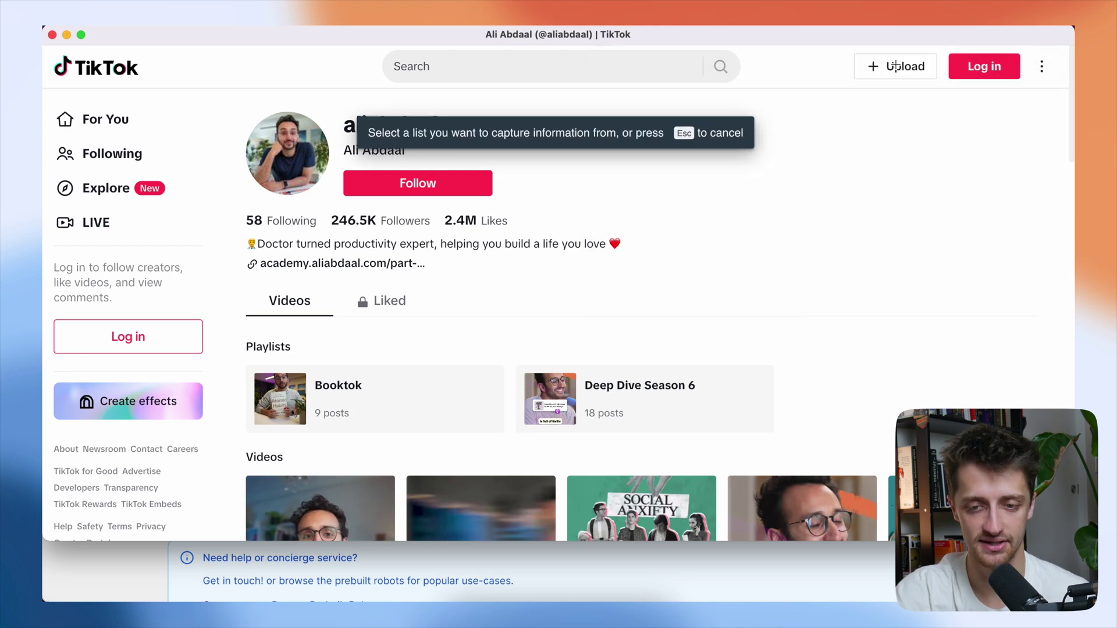
scroll(685, 278, "down", 2)
scroll(685, 278, "down", 3)
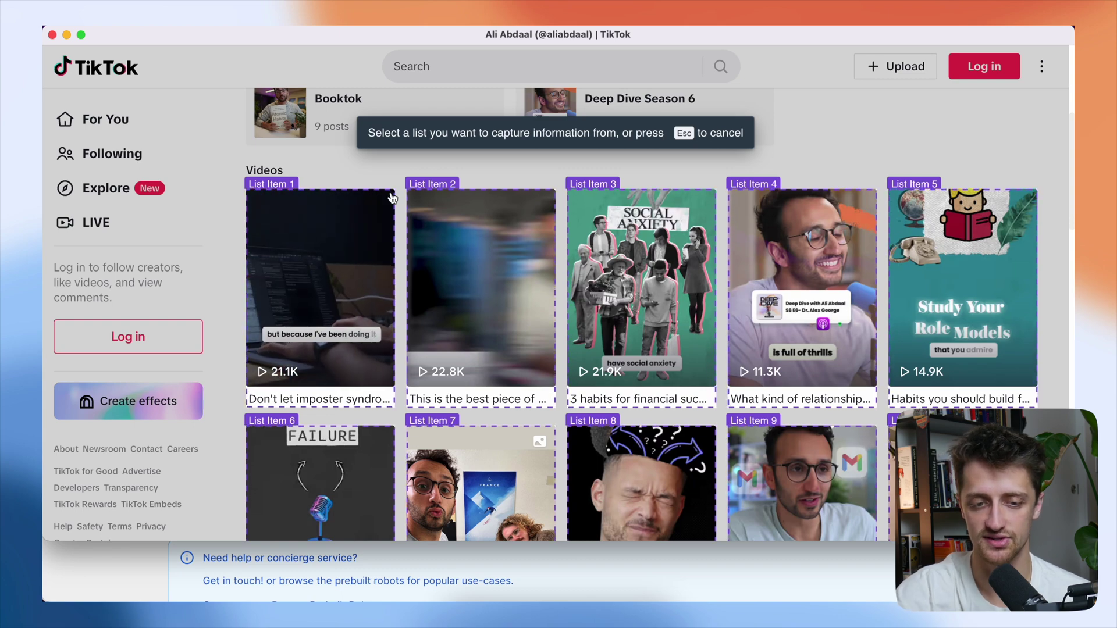
left_click(390, 197)
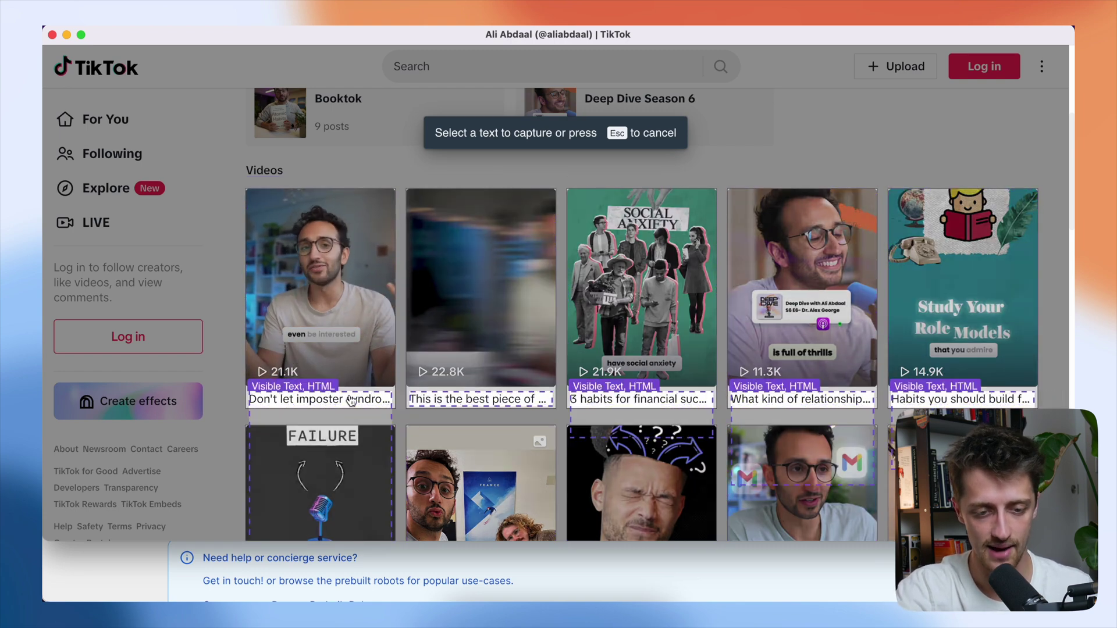
Step: Capture the link of each video in the list and name that field URL
scroll(351, 401, "down", 1)
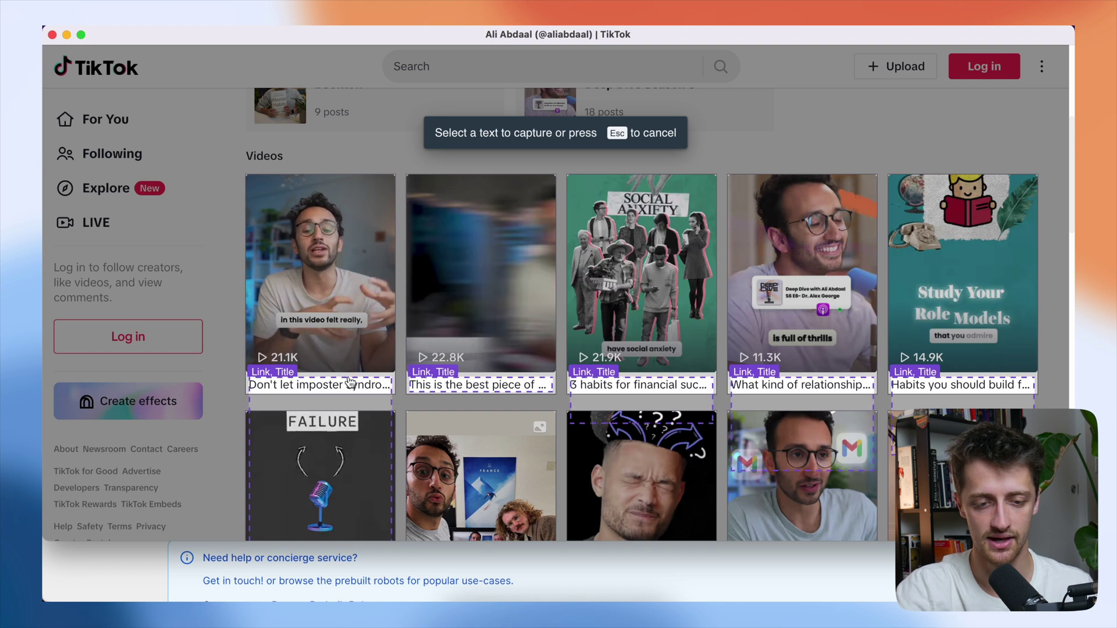
left_click(350, 382)
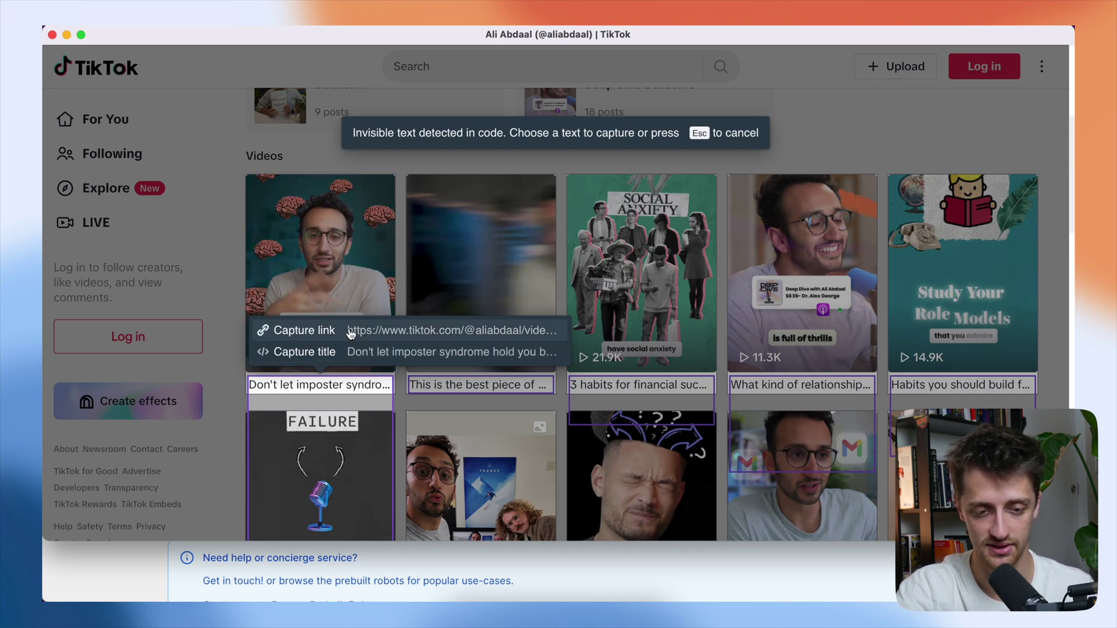
left_click(355, 331)
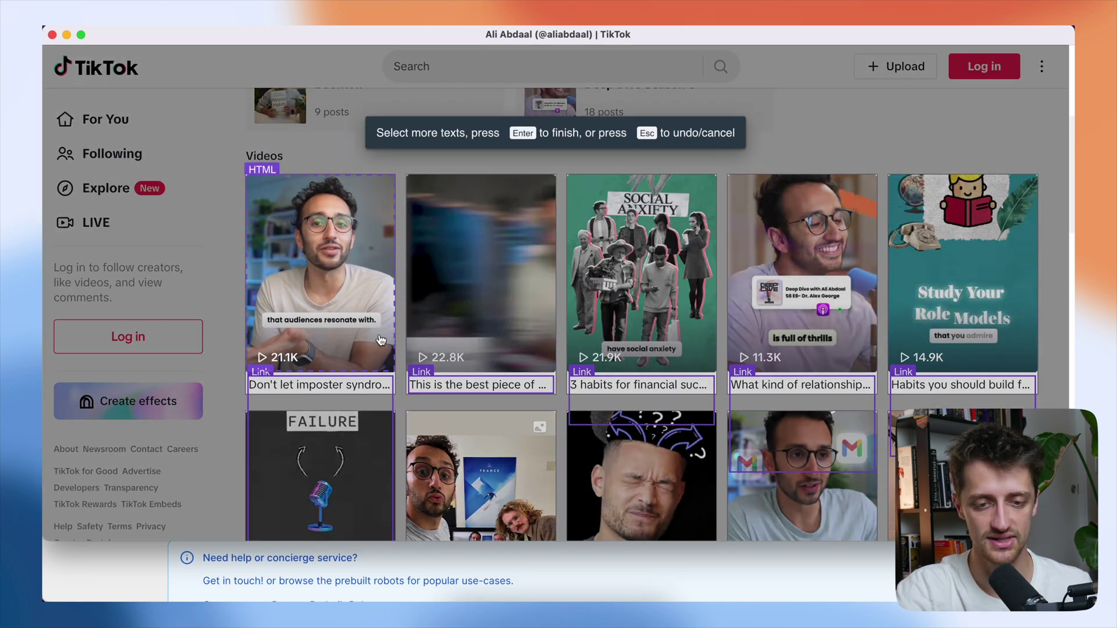
key("Return")
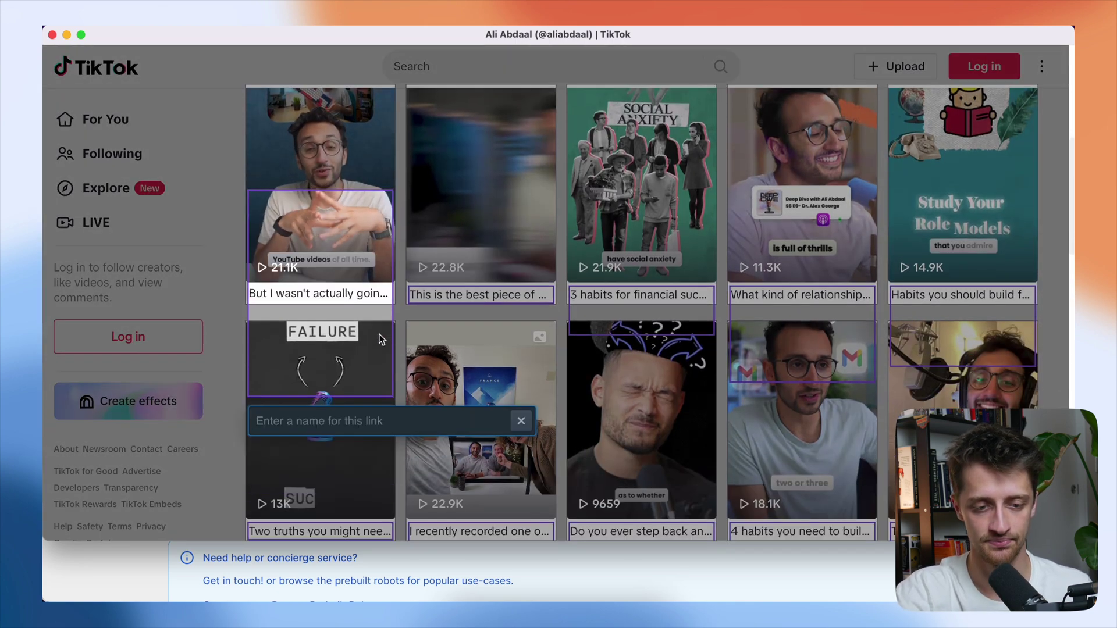
type("URL")
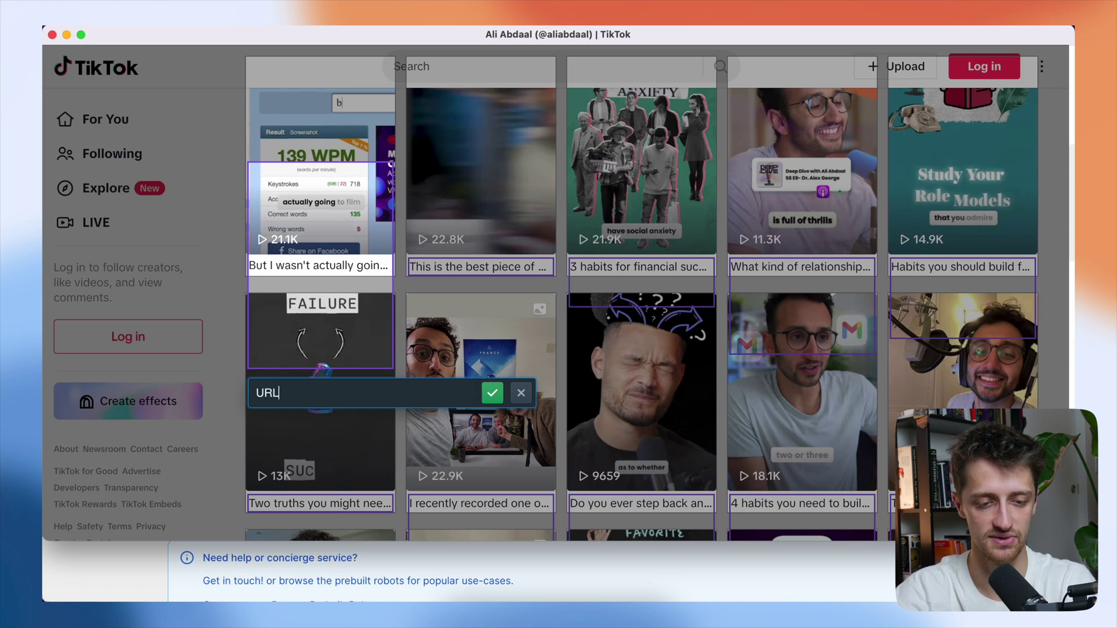
left_click(500, 385)
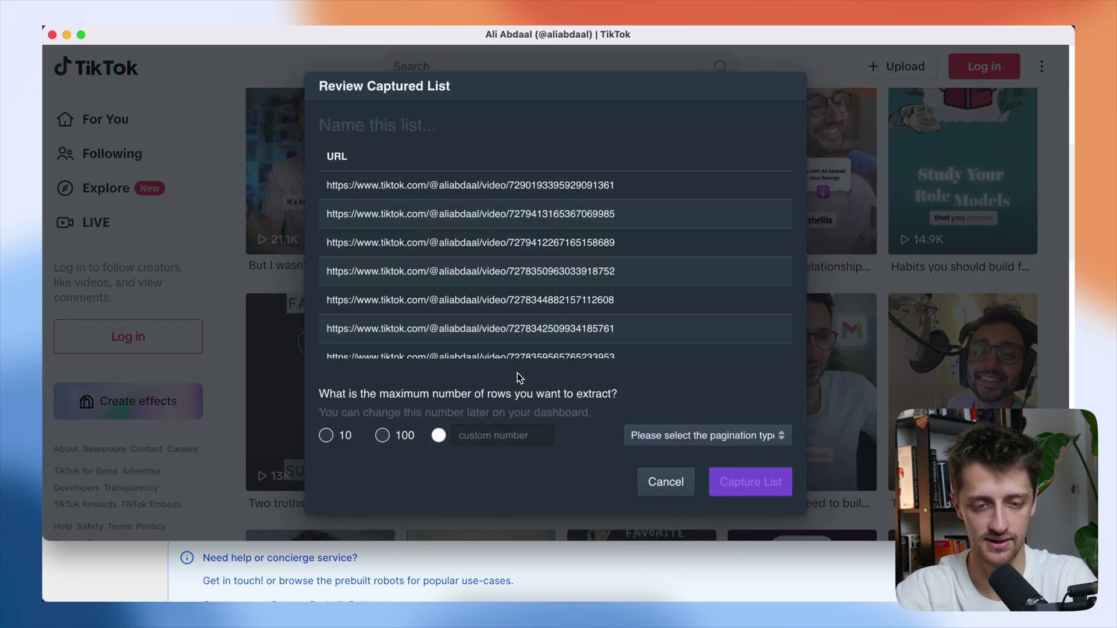
Step: Name the captured list "Ali's TikToks" and limit the extraction to a maximum of 1 row
left_click(371, 127)
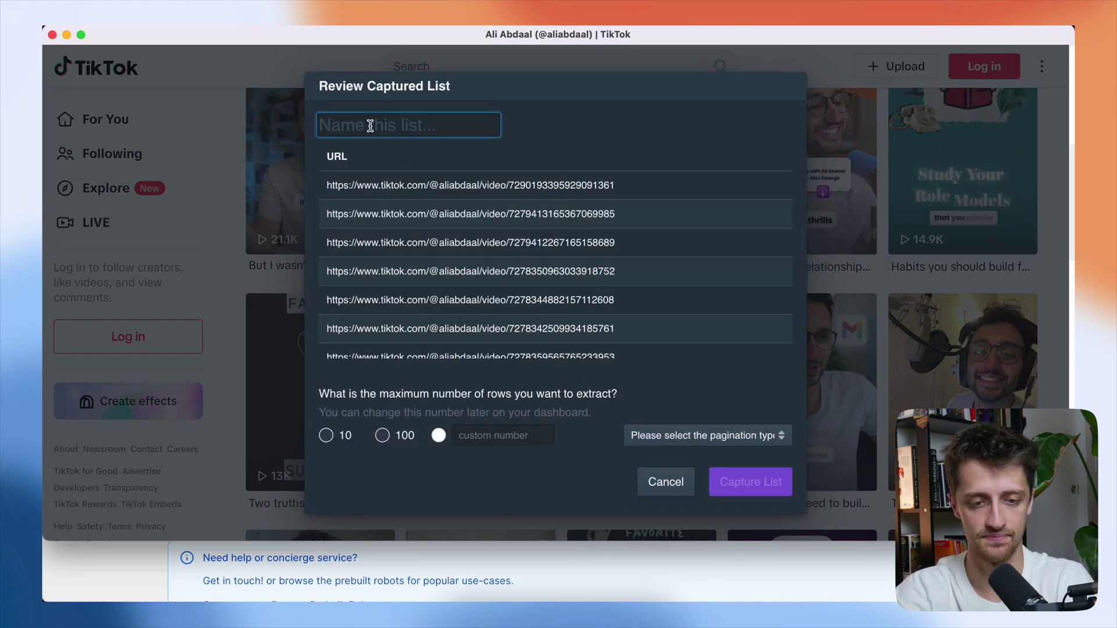
type("Ali's Tik")
key("BackSpace")
key("BackSpace")
type("iko")
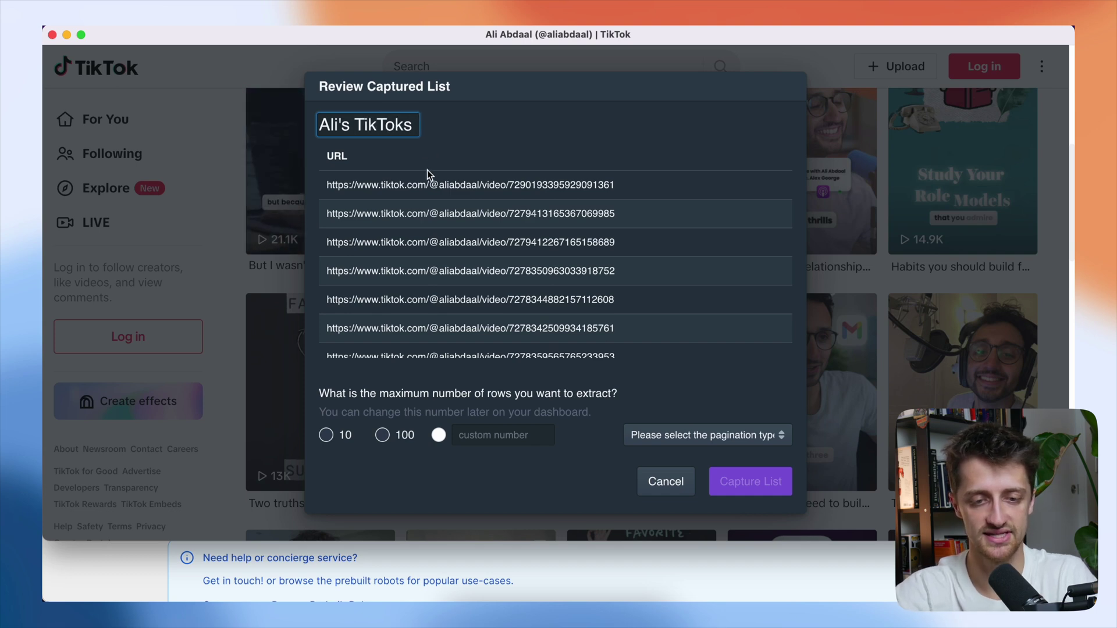
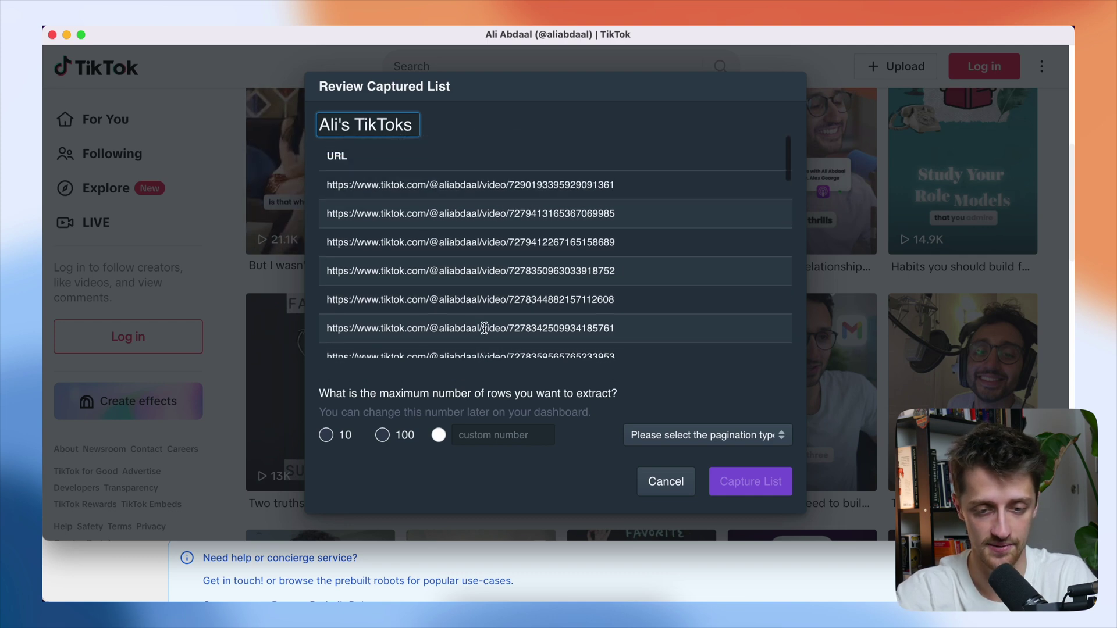
left_click(475, 442)
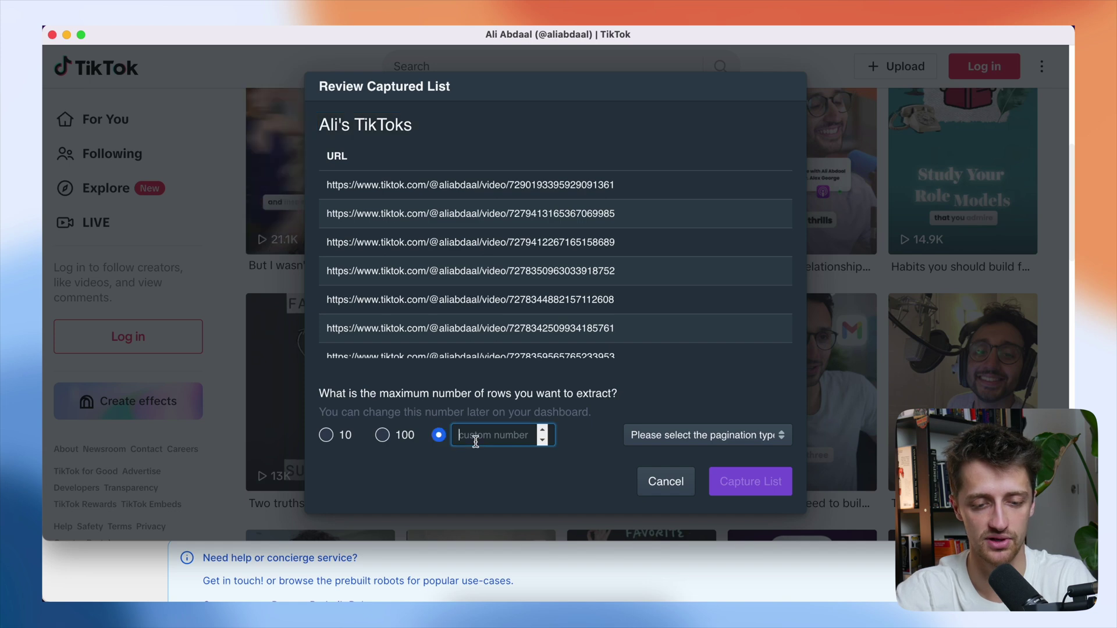
type("1")
left_click(548, 390)
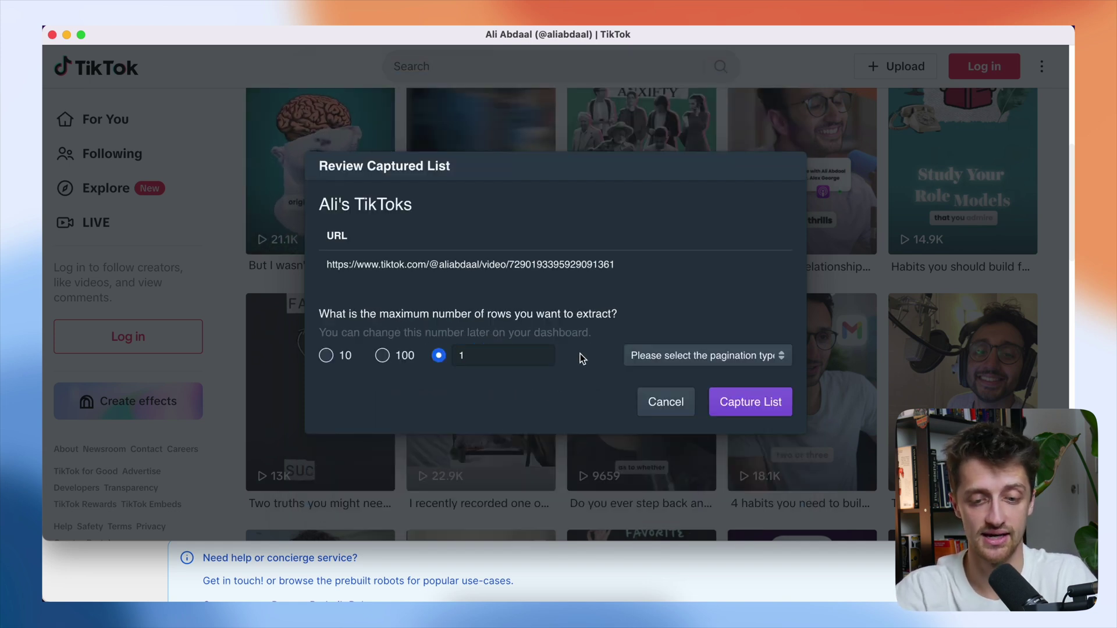
Step: Choose the pagination type for loading more items, capture the list and finish the recording
left_click(699, 357)
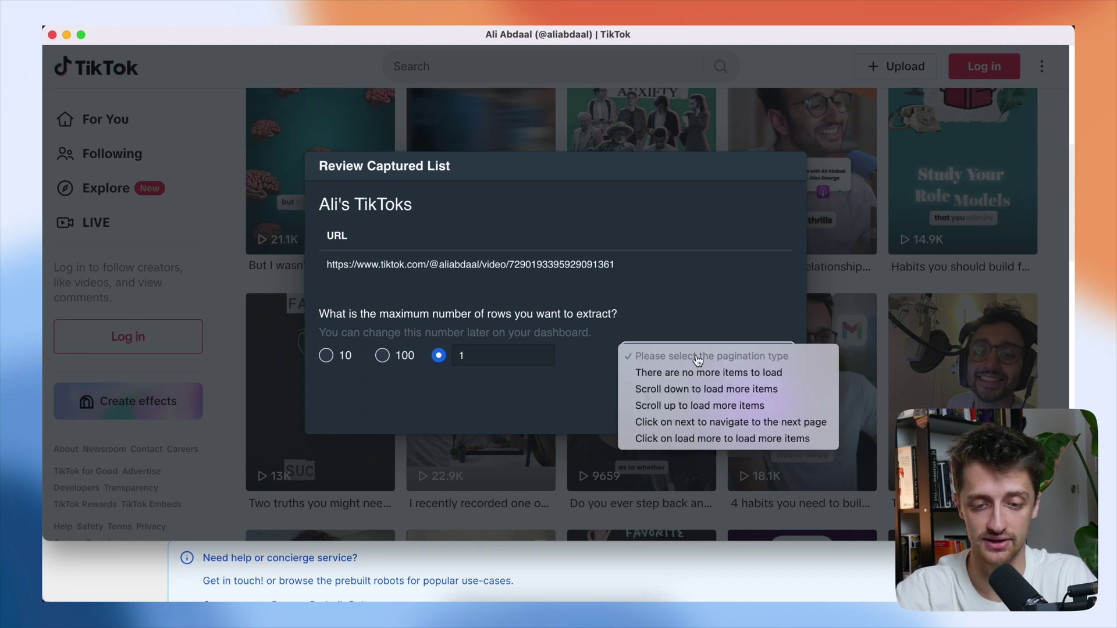
left_click(701, 399)
left_click(751, 402)
left_click(876, 195)
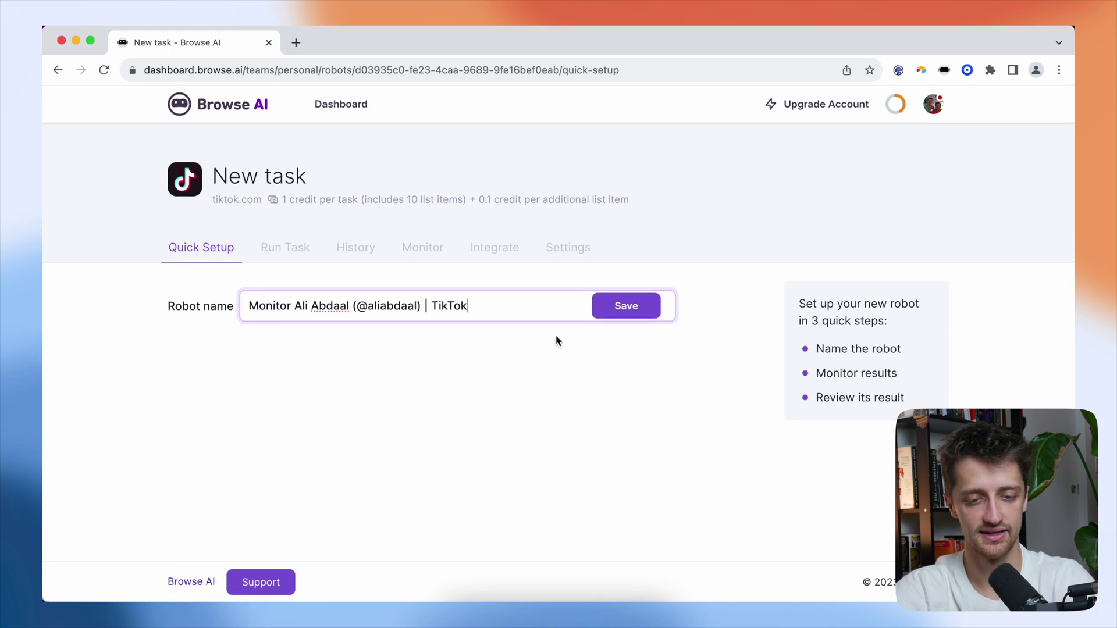
Step: Add "(New TikToks)" to the end of the robot name and save it with a daily 08:00 AM monitoring schedule
type("(")
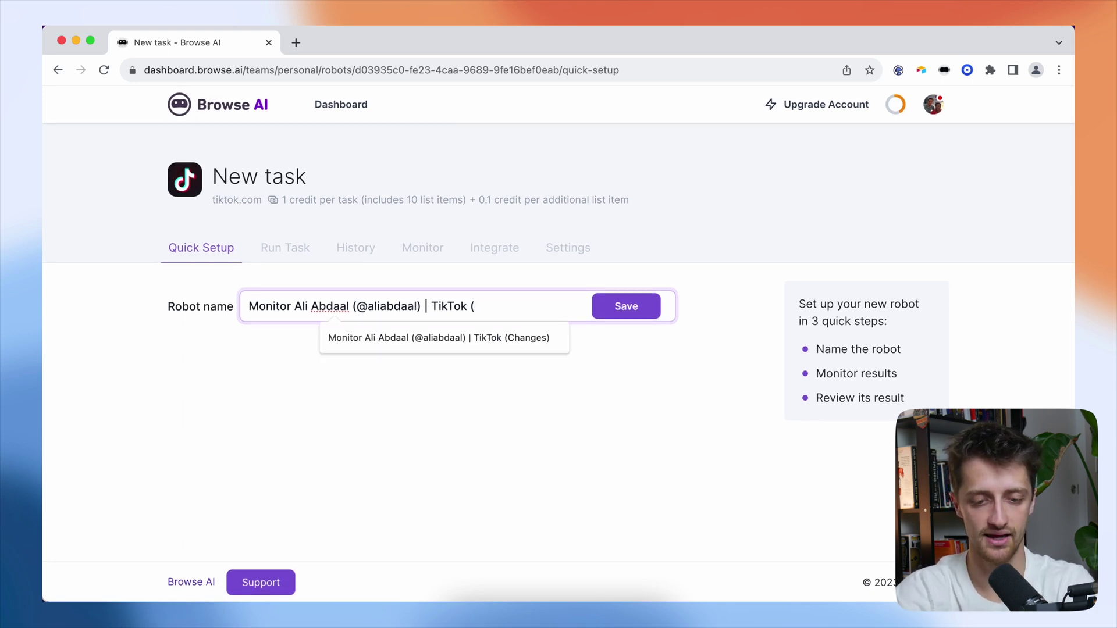
type("New TikToks")
left_click(648, 309)
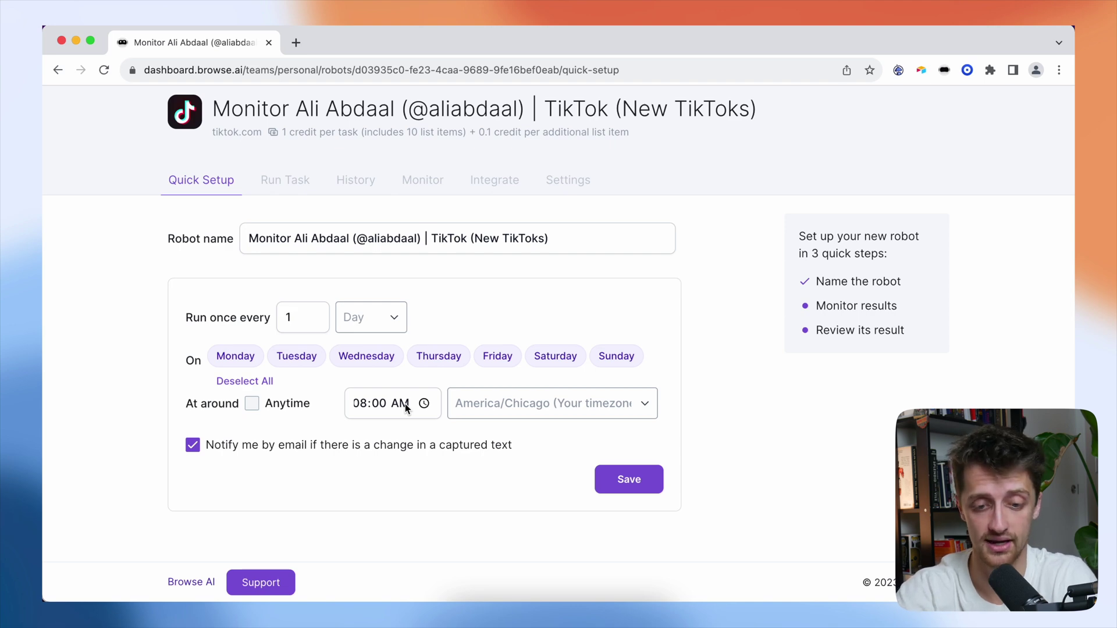
left_click(619, 484)
scroll(668, 316, "down", 3)
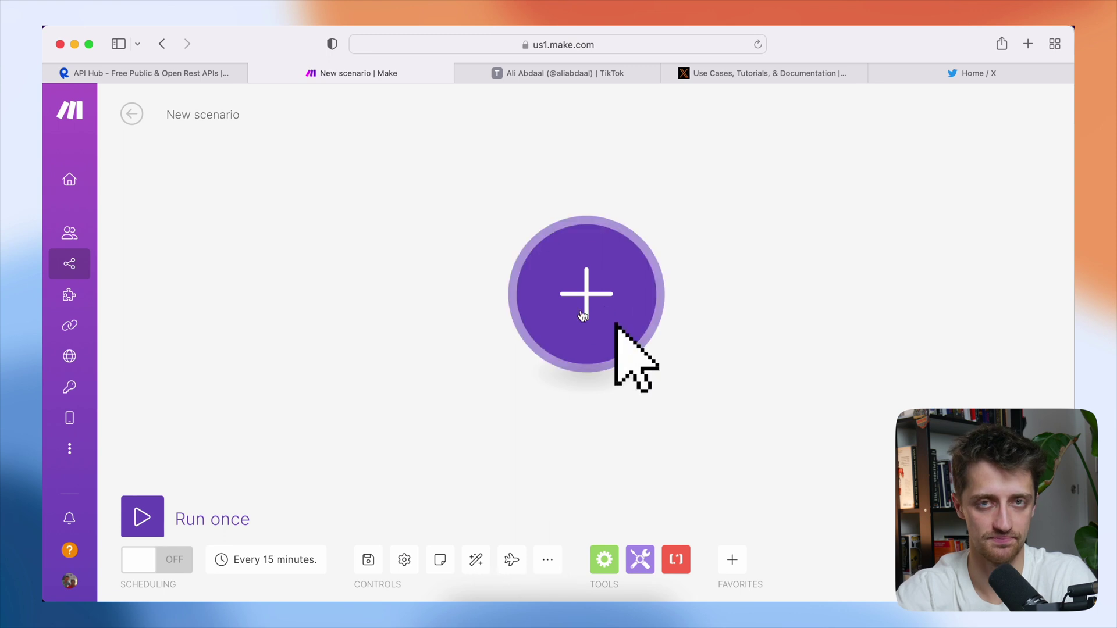
Step: In Make, rename the new scenario as "TikTok to Twitter"
left_click(210, 113)
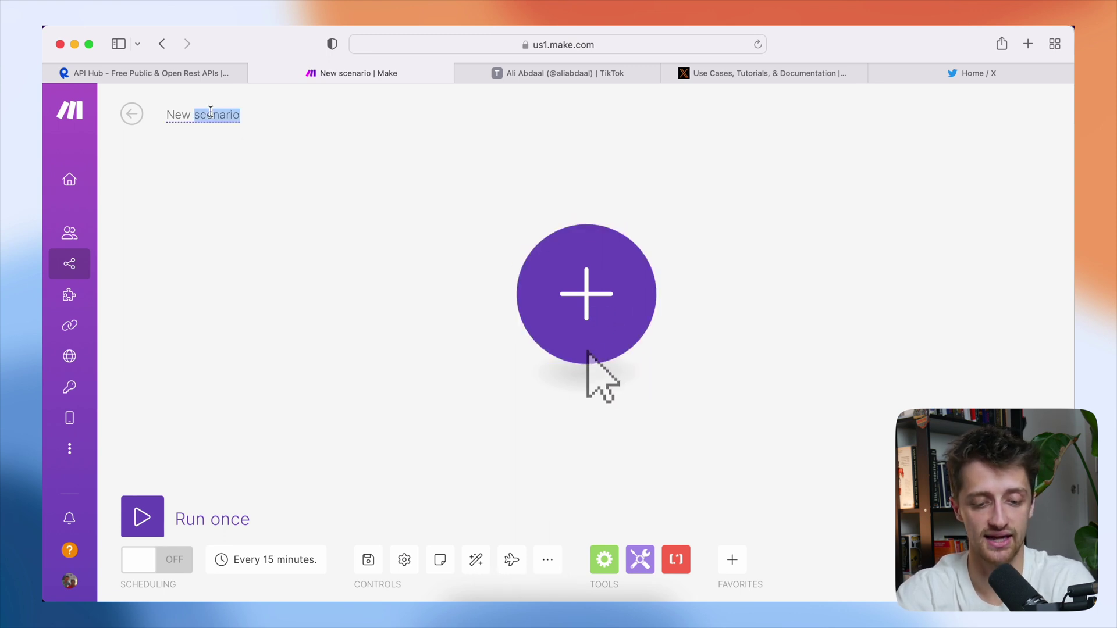
type("TikTok ")
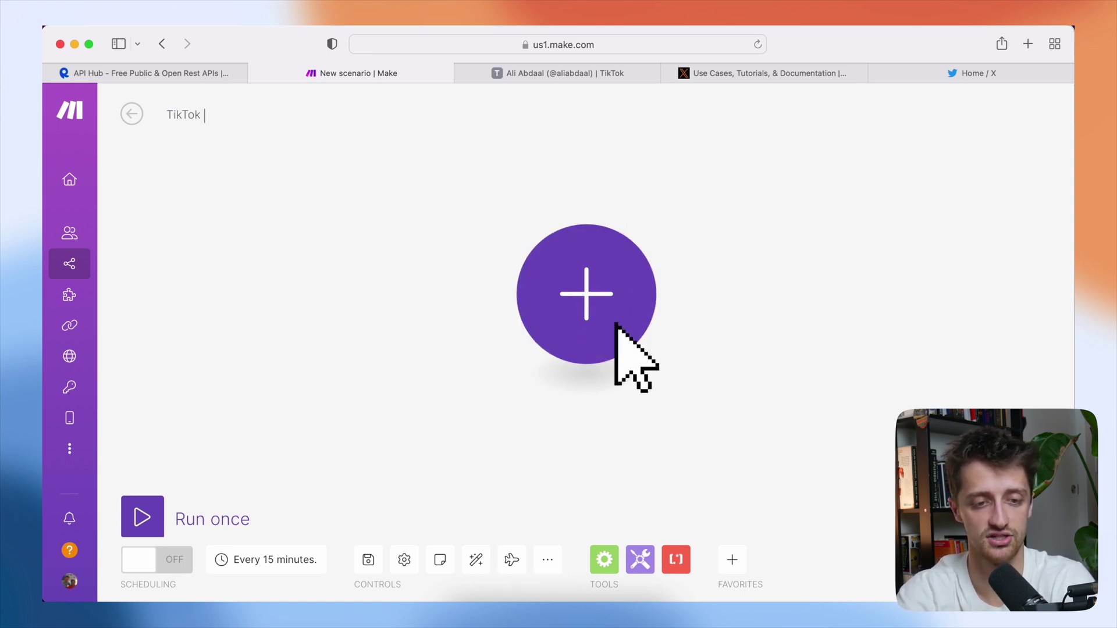
type("to Twitter")
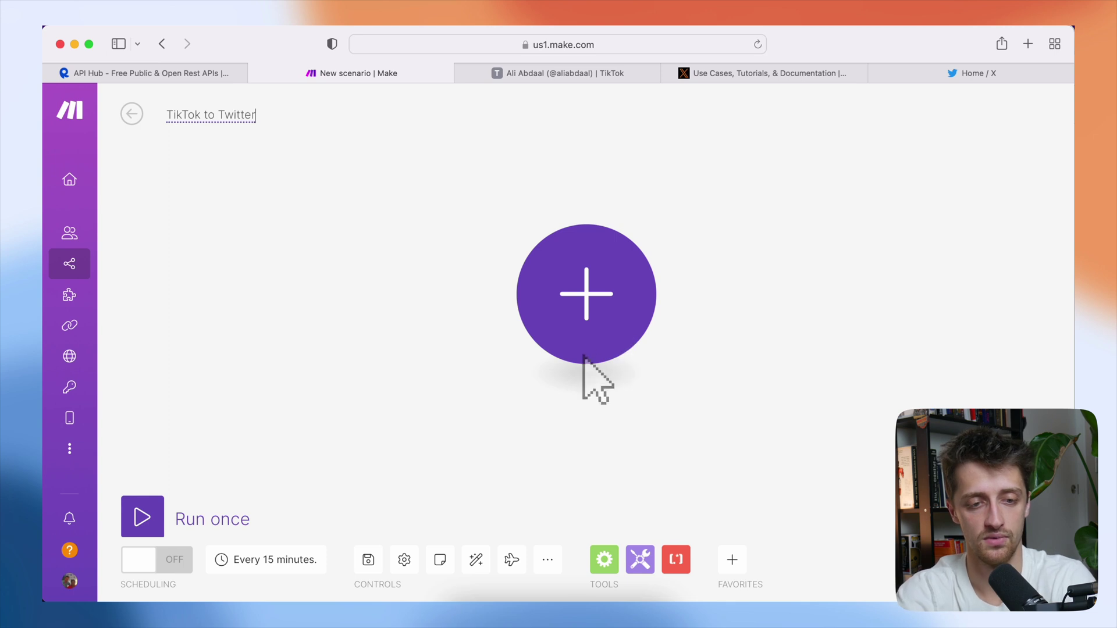
Step: Complete the scenario name as "TikTok to Twitter Automation" and add Browse AI's Watch Task Execution Finished trigger as the first module
type(" Automation")
left_click(615, 324)
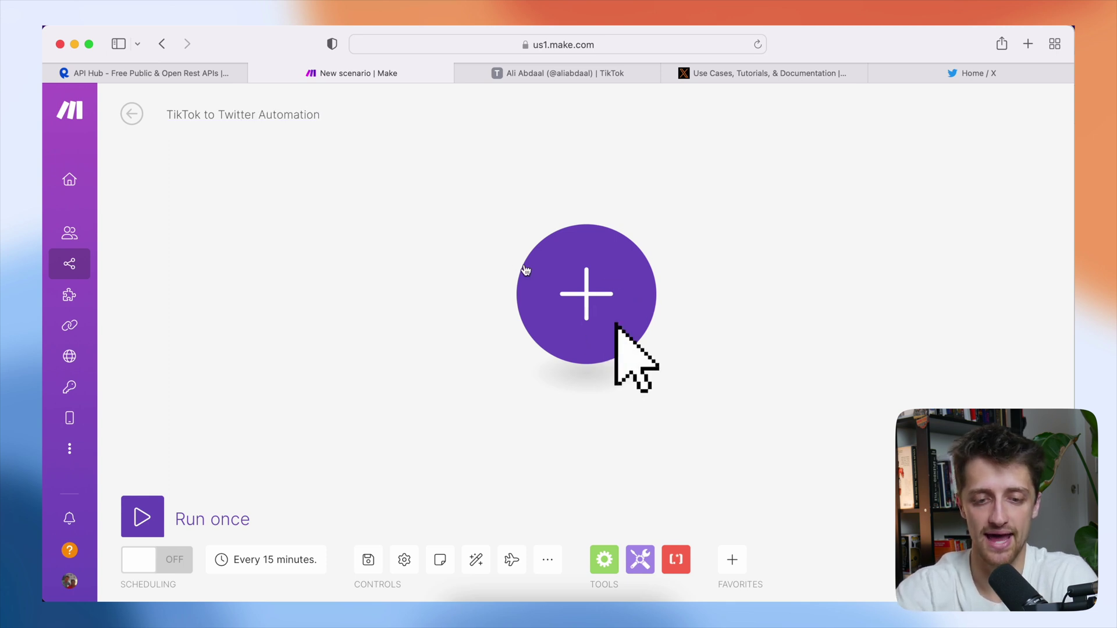
left_click(545, 289)
left_click(765, 581)
type("browse ai")
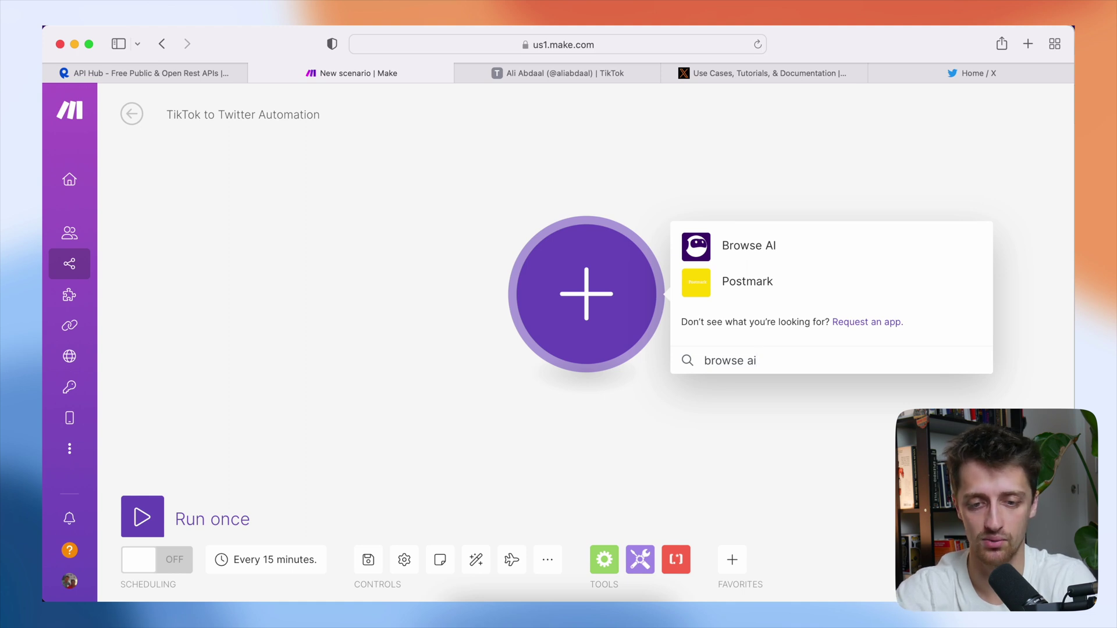
left_click(792, 249)
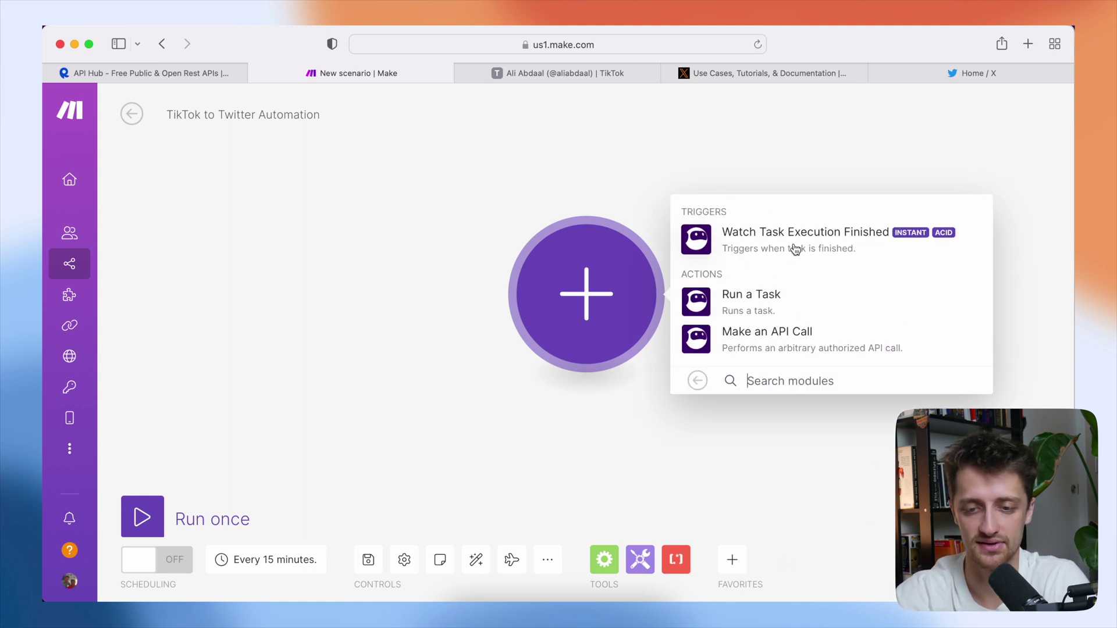
left_click(825, 251)
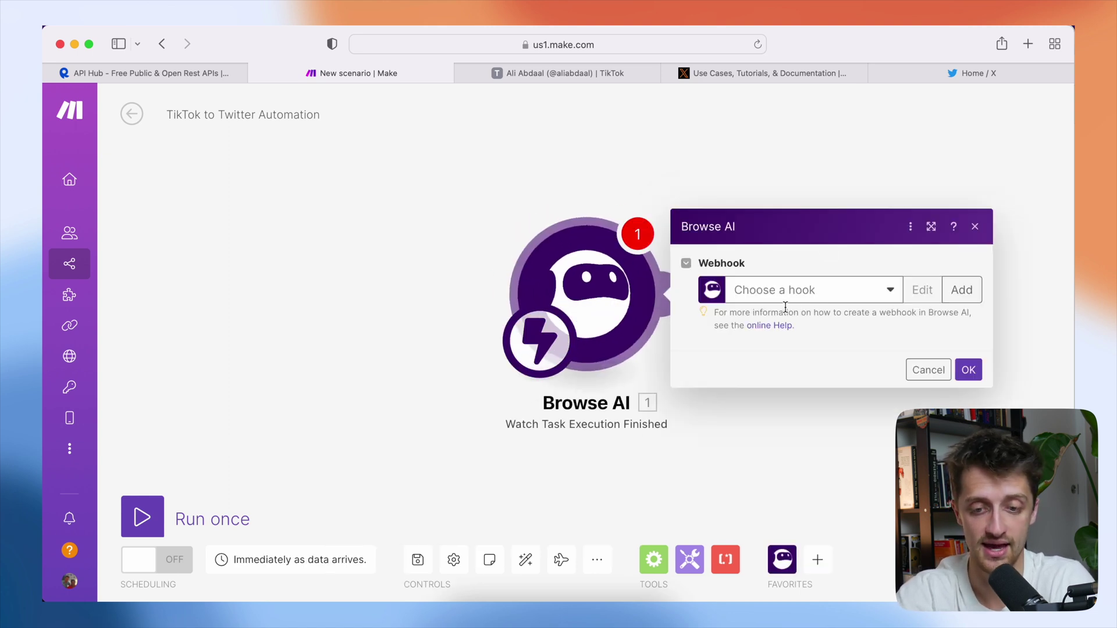
left_click(960, 289)
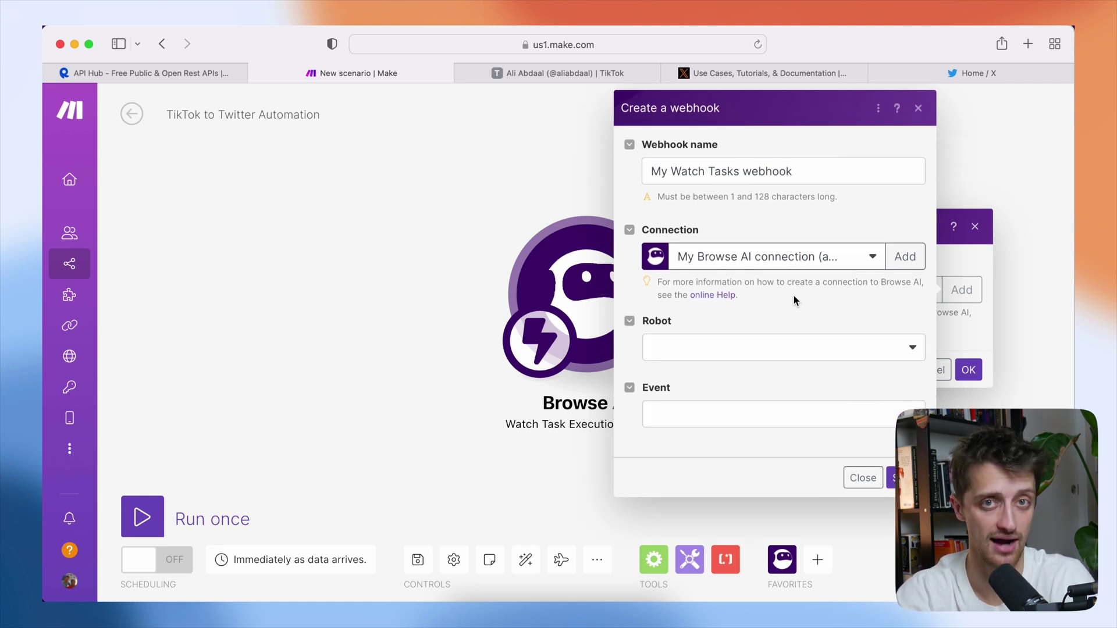
left_click(746, 349)
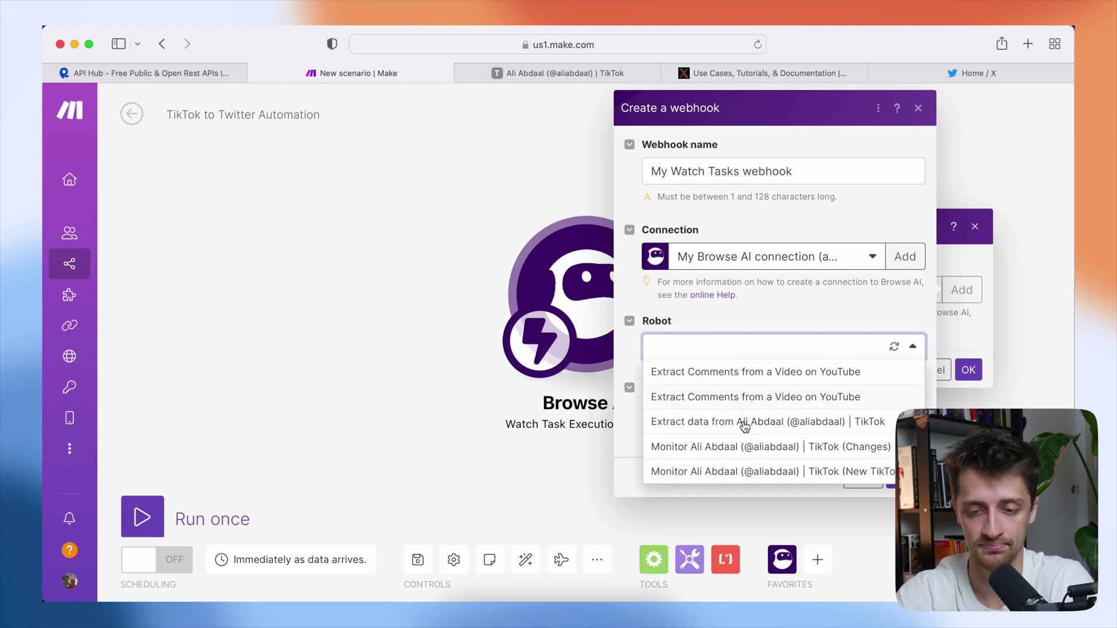
left_click(802, 473)
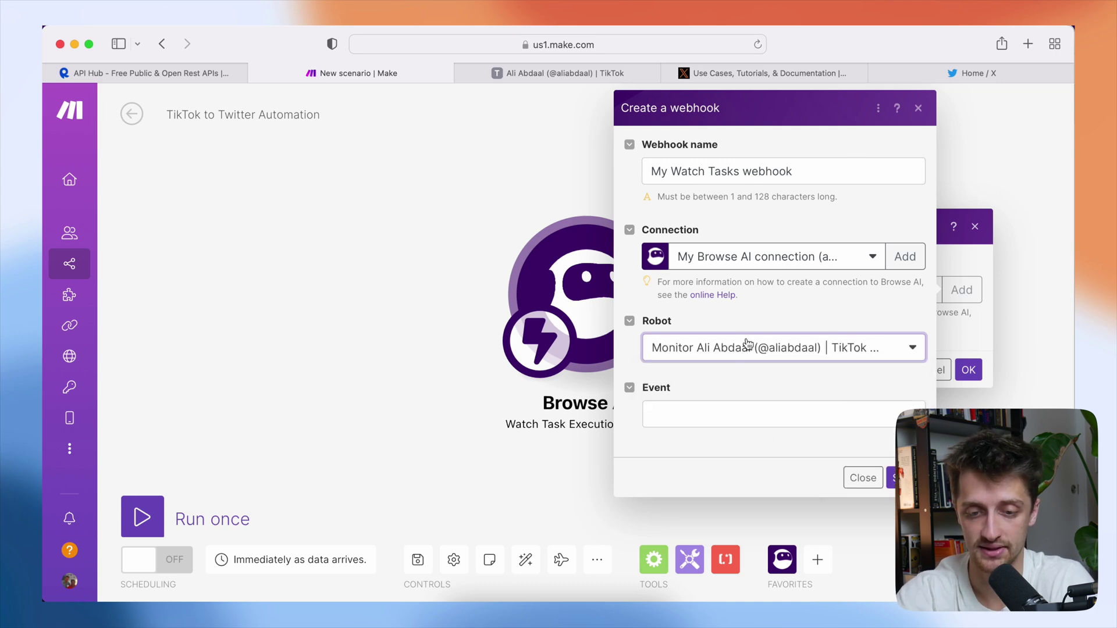
left_click(746, 421)
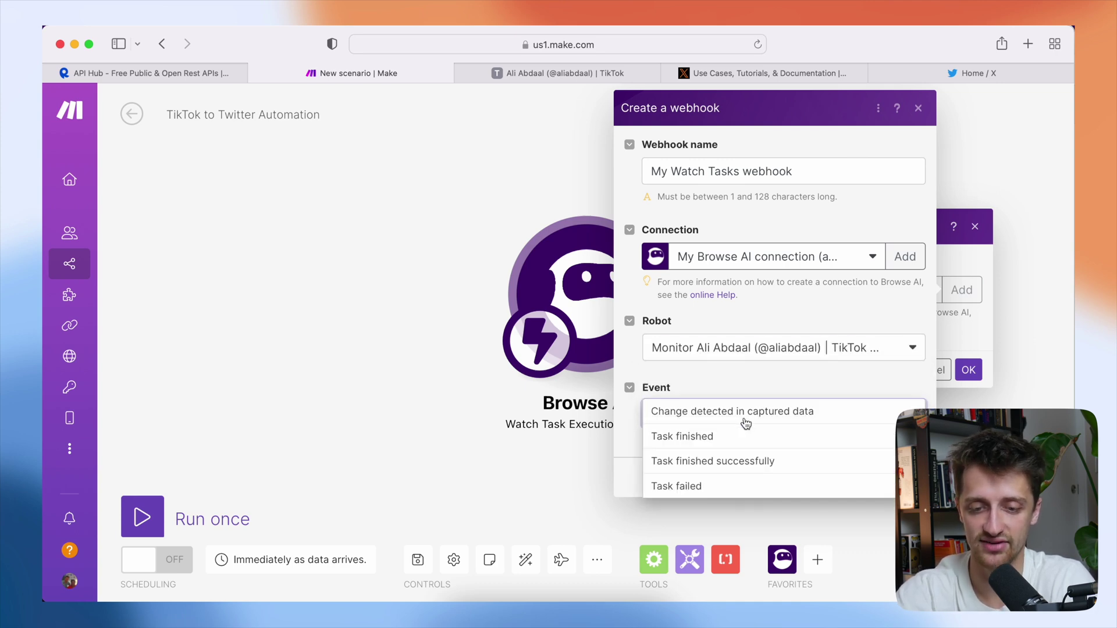
left_click(751, 462)
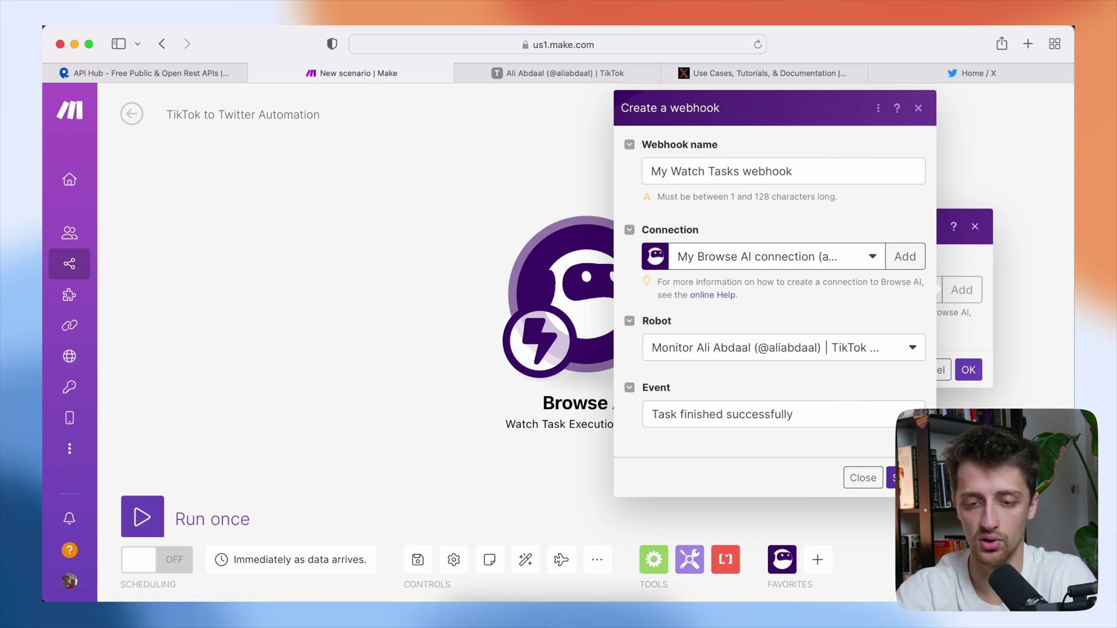
left_click(899, 477)
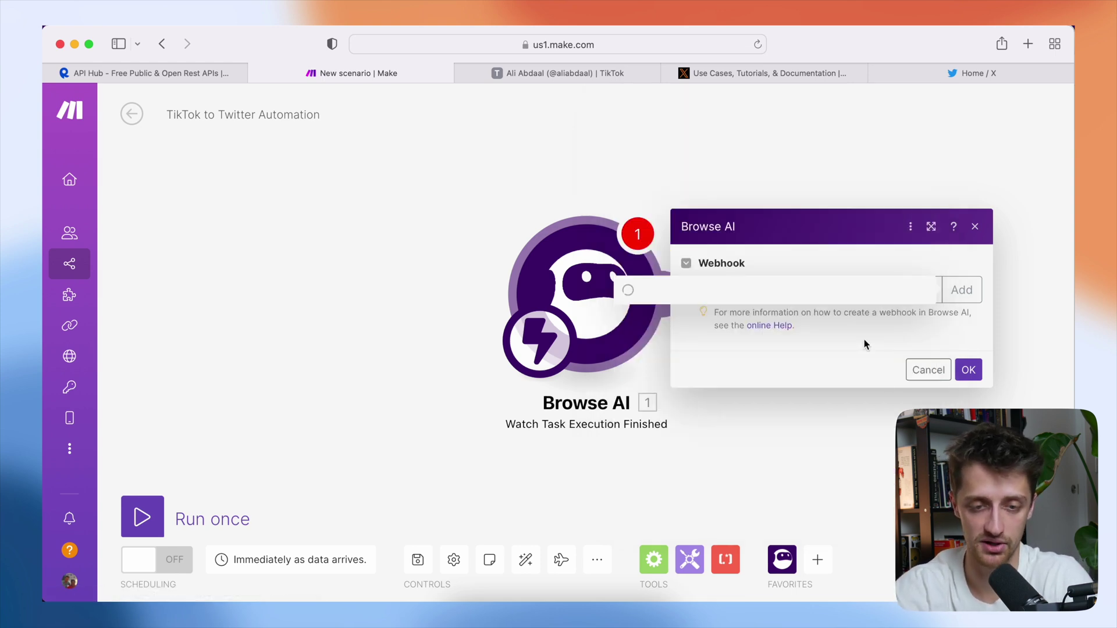
left_click(965, 392)
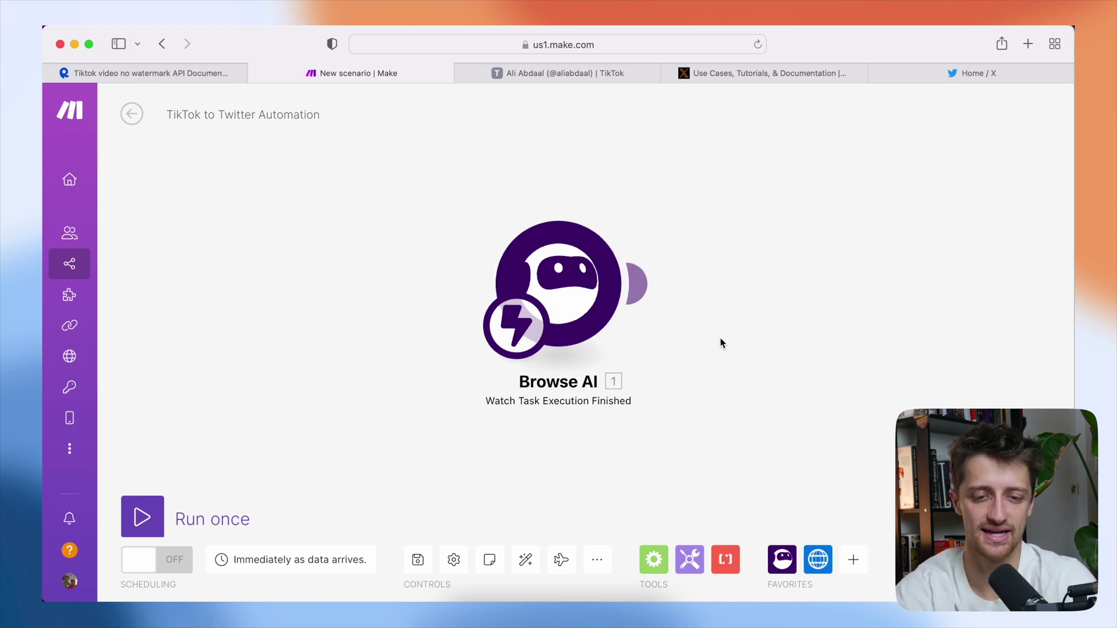
Step: Run the scenario once, then switch to Browse AI in Chrome and run a task of the New TikToks robot with the existing settings
left_click(140, 517)
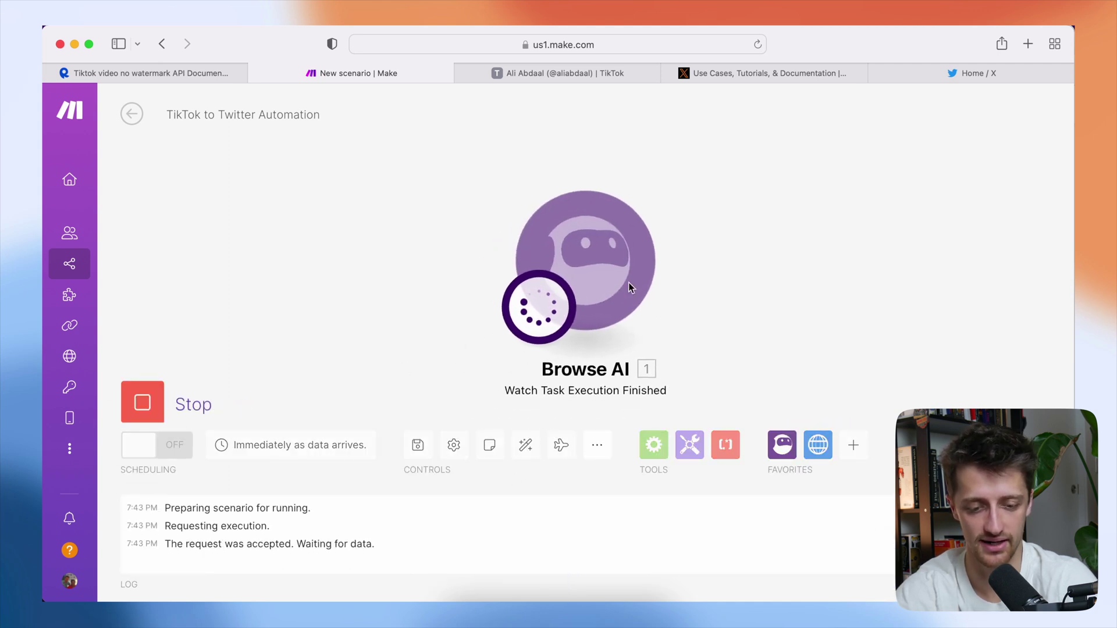
left_click(527, 613)
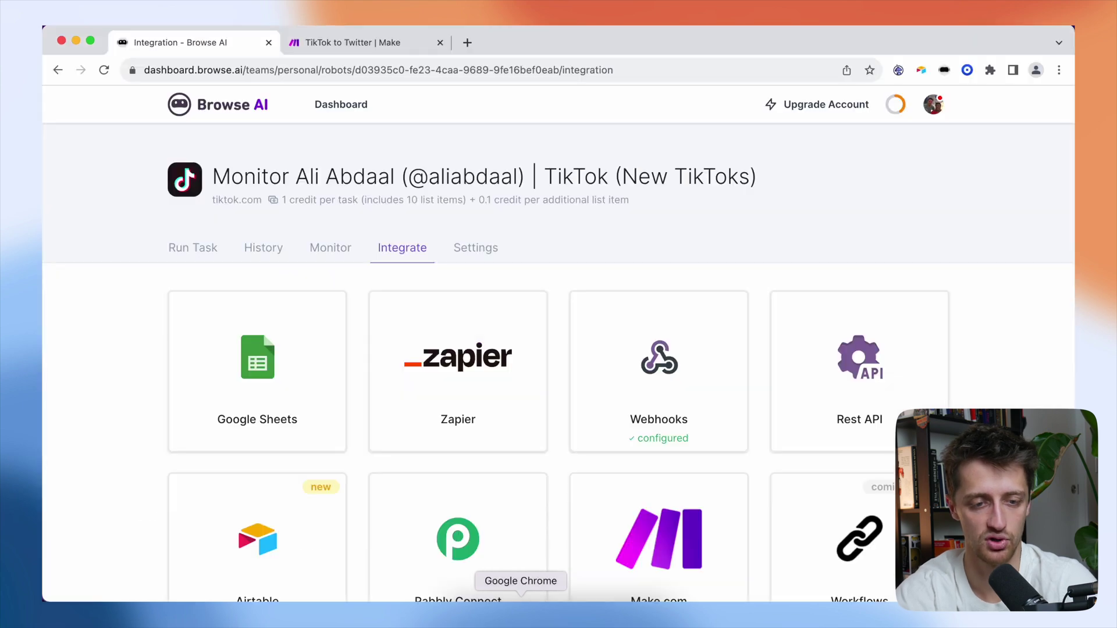
left_click(198, 248)
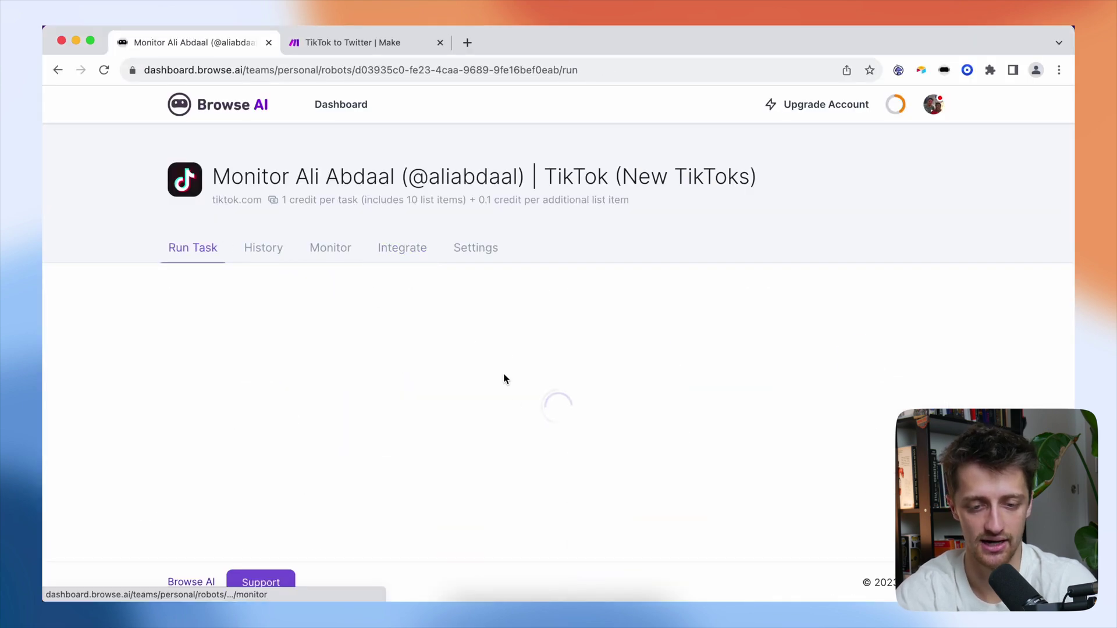
scroll(521, 406, "down", 5)
scroll(614, 469, "down", 2)
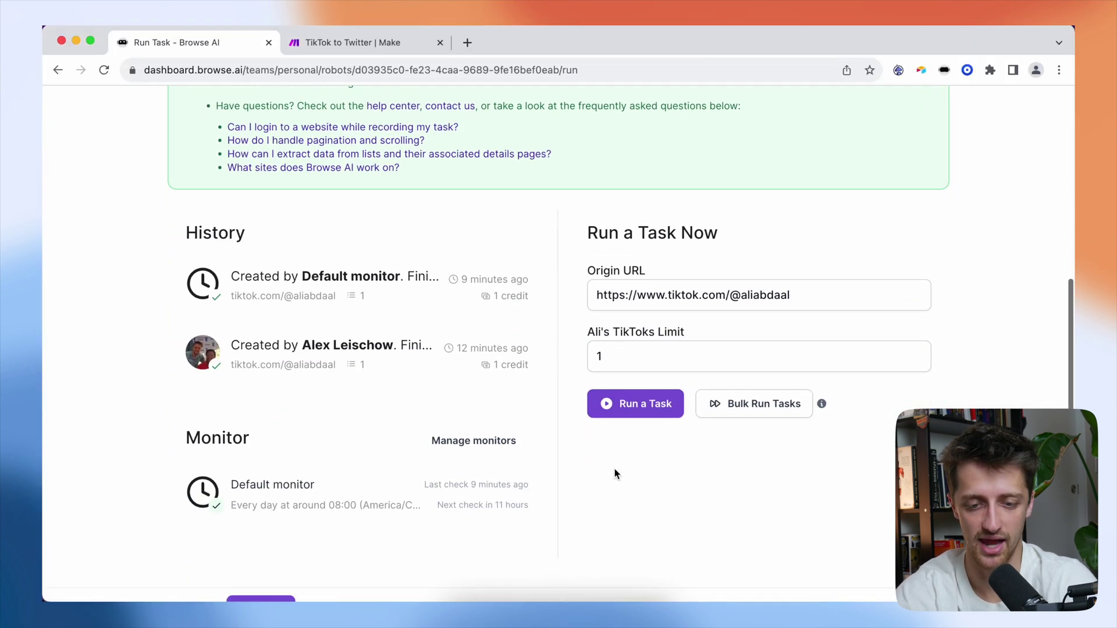
left_click(651, 388)
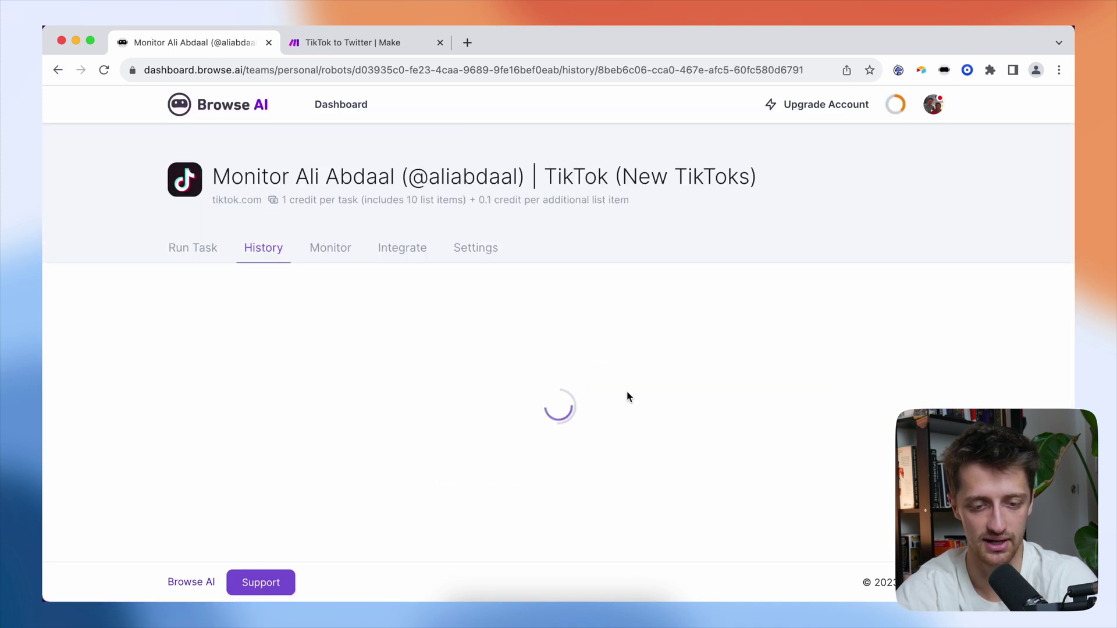
scroll(675, 355, "down", 1)
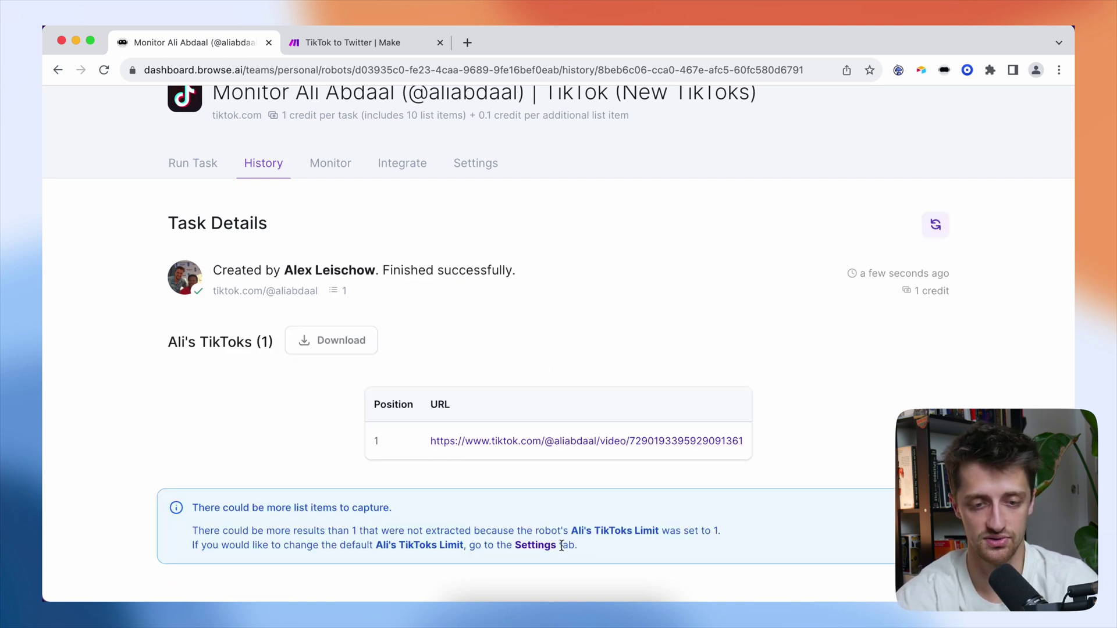
Step: Back in Make, examine the Browse AI module's output, expanding the task's captured lists down to the first "Ali's TikToks" item
left_click(559, 612)
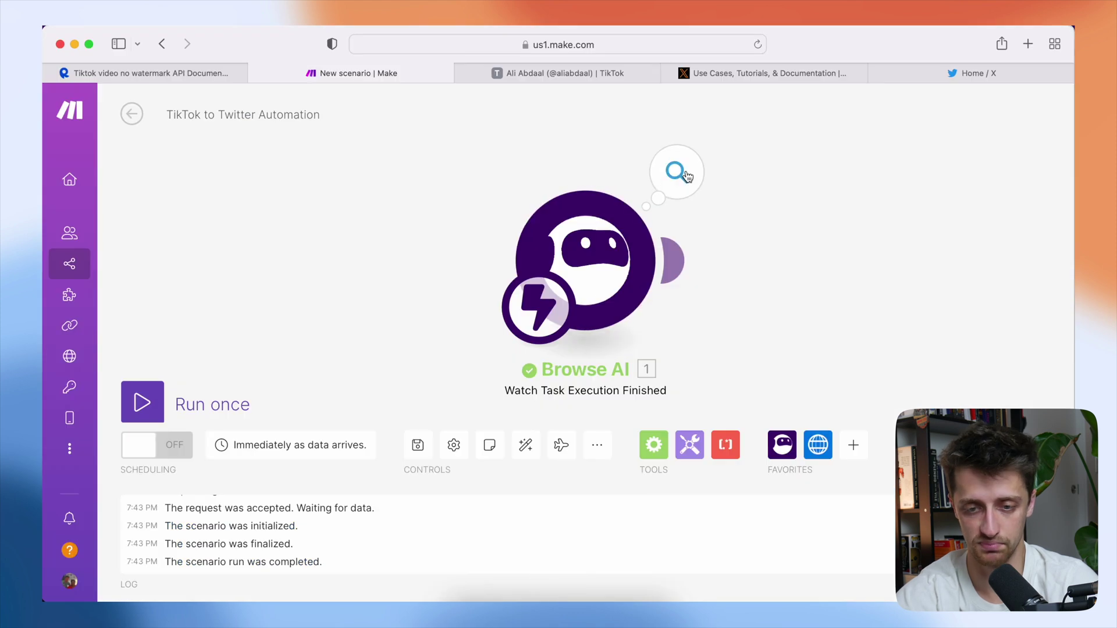
left_click(677, 172)
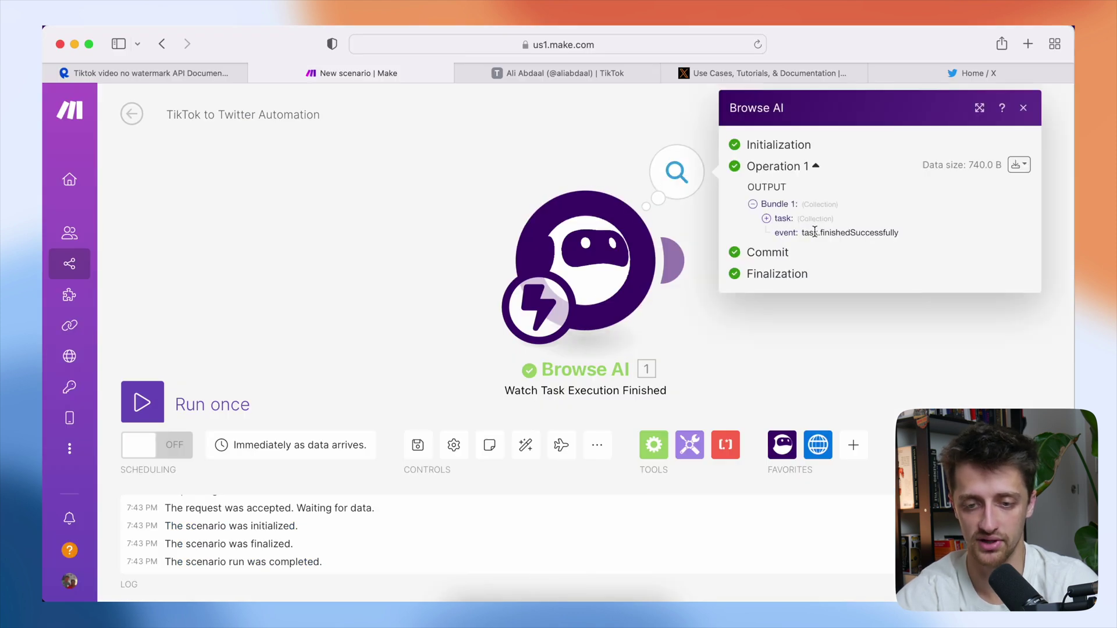
left_click(768, 220)
scroll(820, 373, "down", 1)
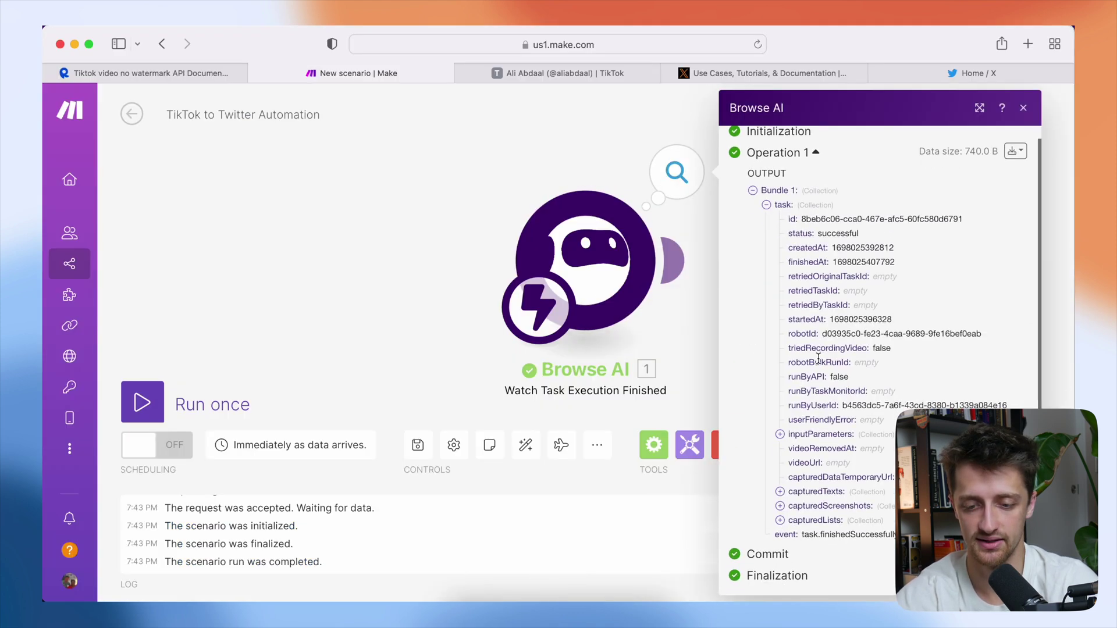
left_click(780, 521)
scroll(786, 521, "down", 2)
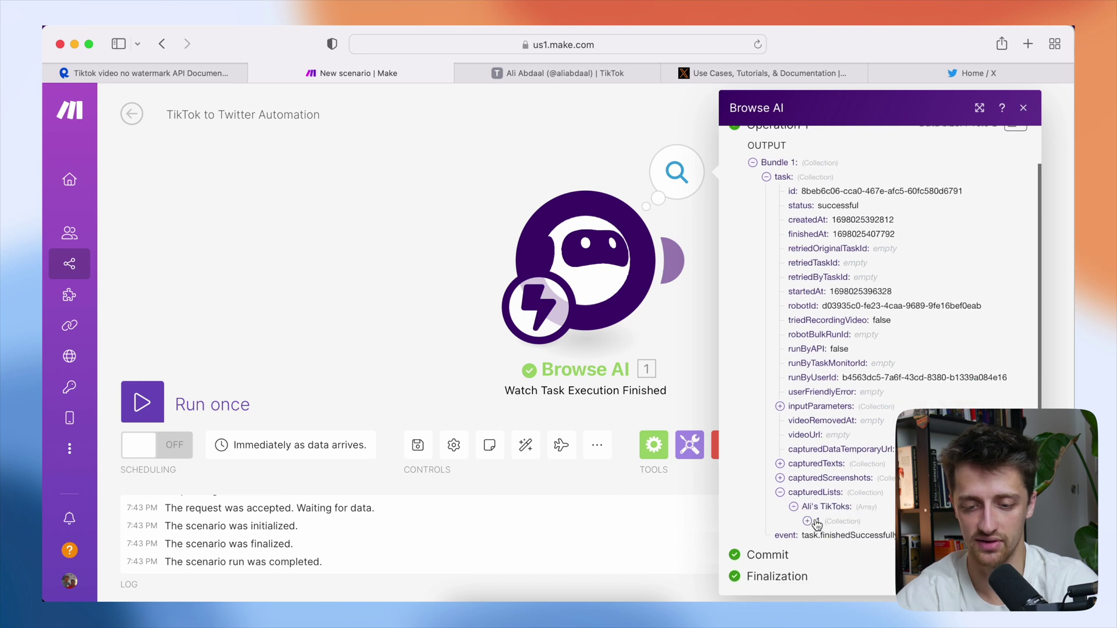
left_click(808, 522)
scroll(811, 512, "down", 3)
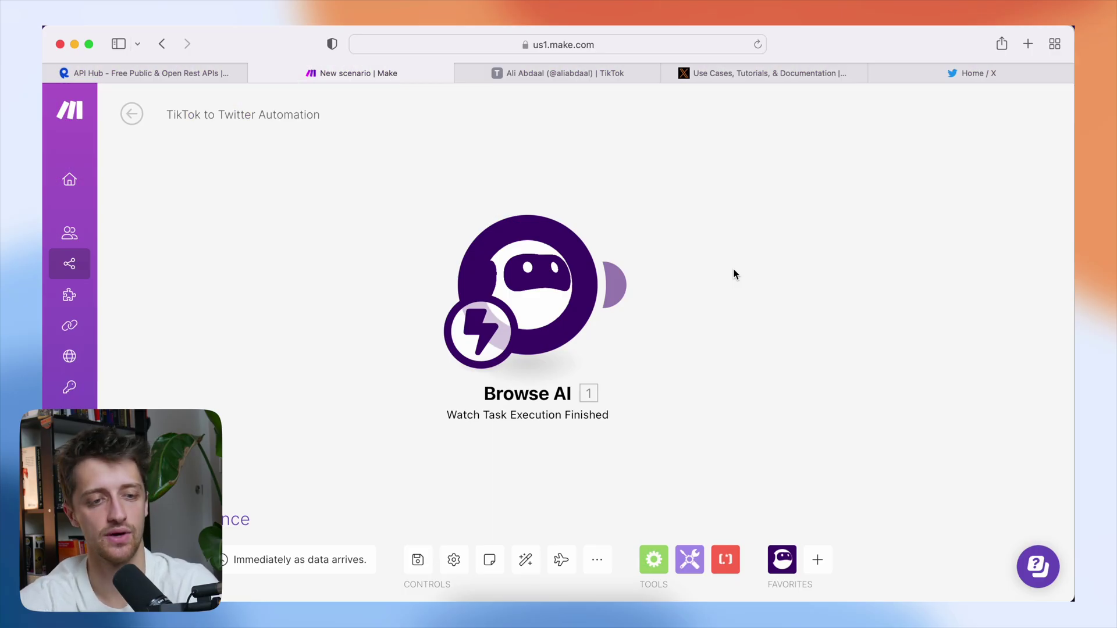
Step: Switch to RapidAPI, search for "tiktok" and open the "Tiktok video no watermark" API
left_click(204, 74)
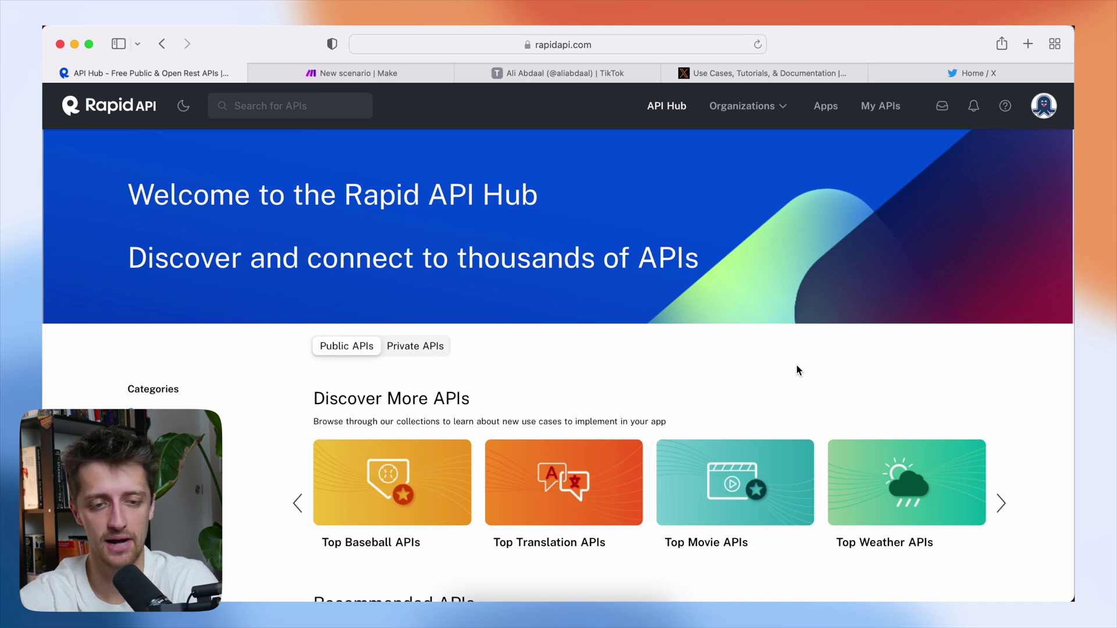
left_click(298, 107)
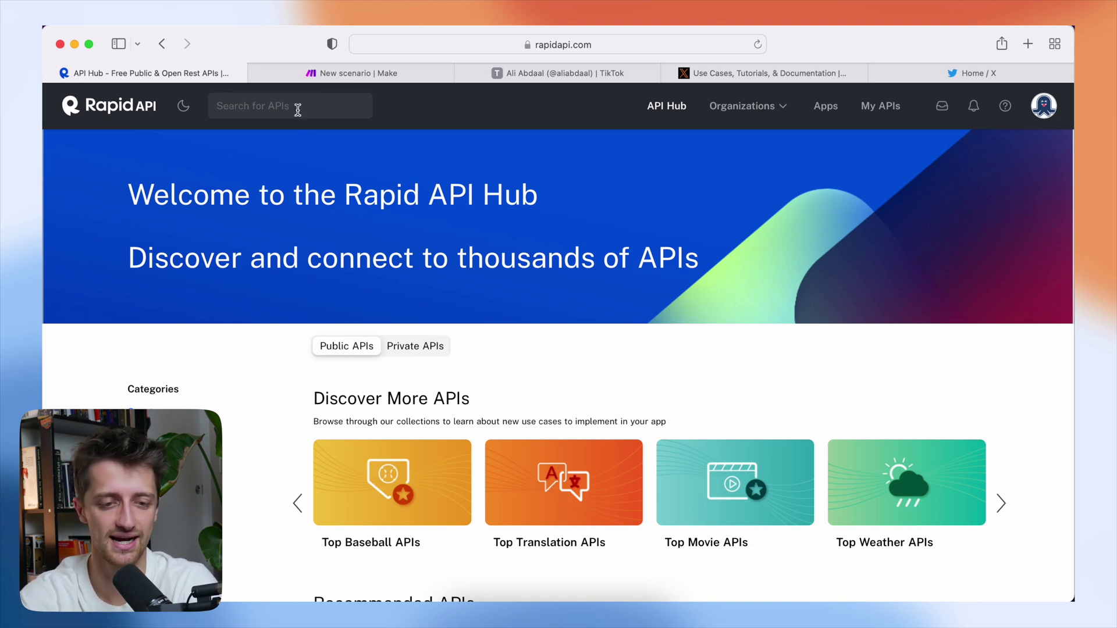
type("tiktok")
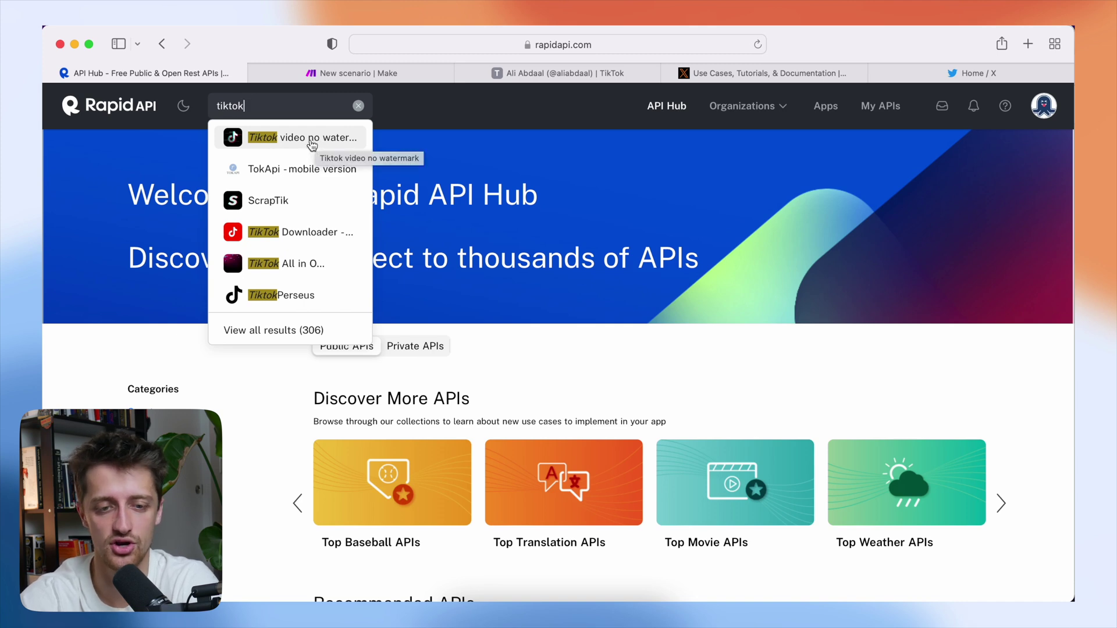
left_click(311, 140)
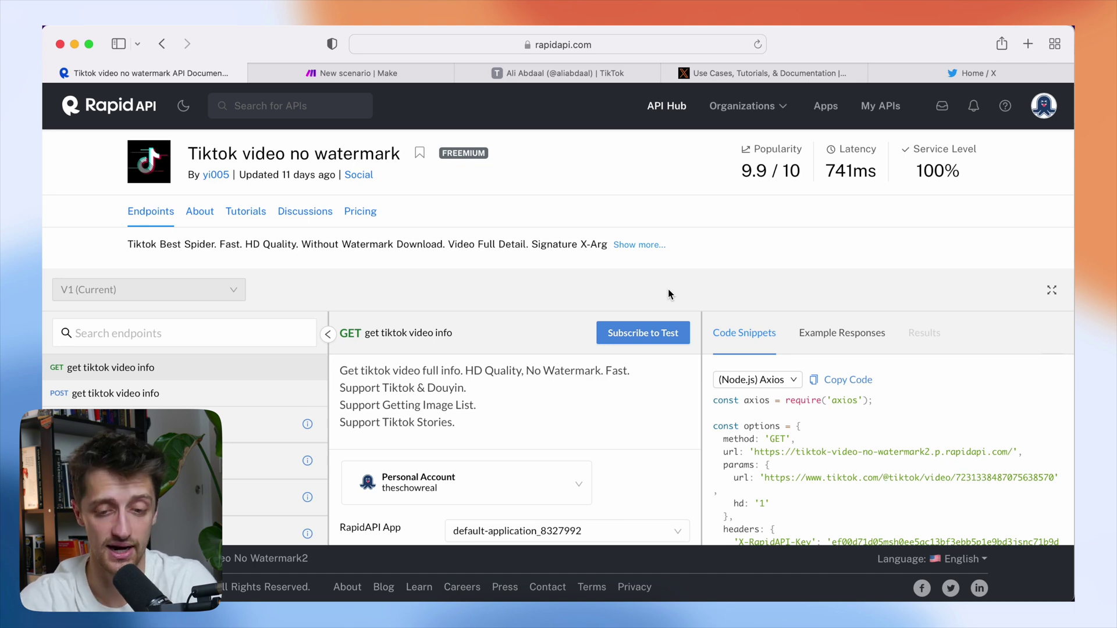
Step: Subscribe to the free Basic plan of the "Tiktok video no watermark" API
left_click(658, 340)
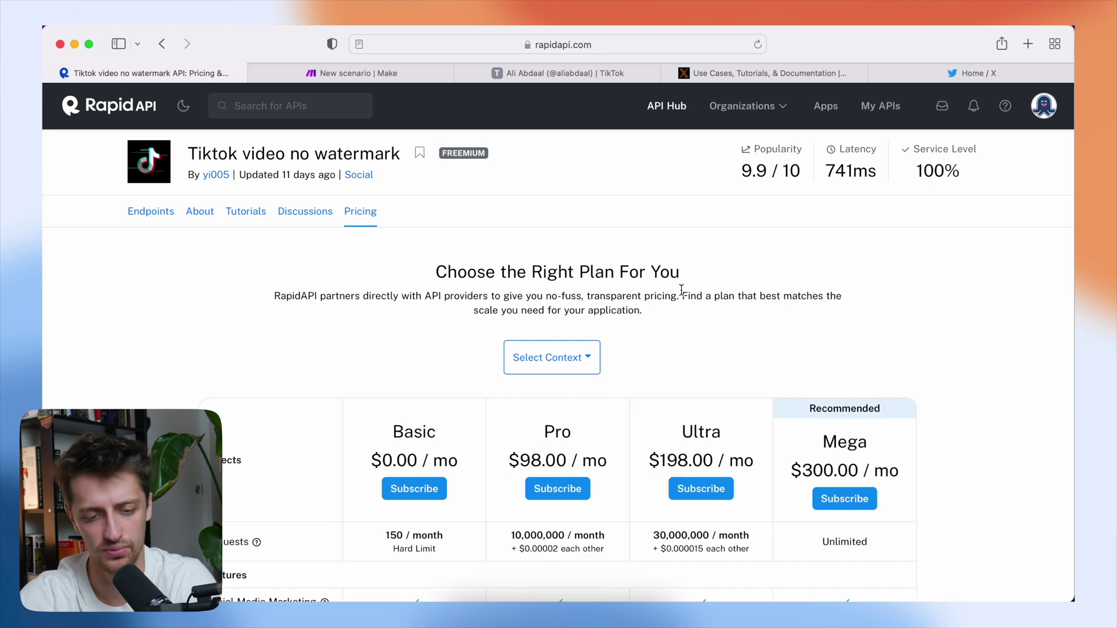
scroll(682, 289, "down", 4)
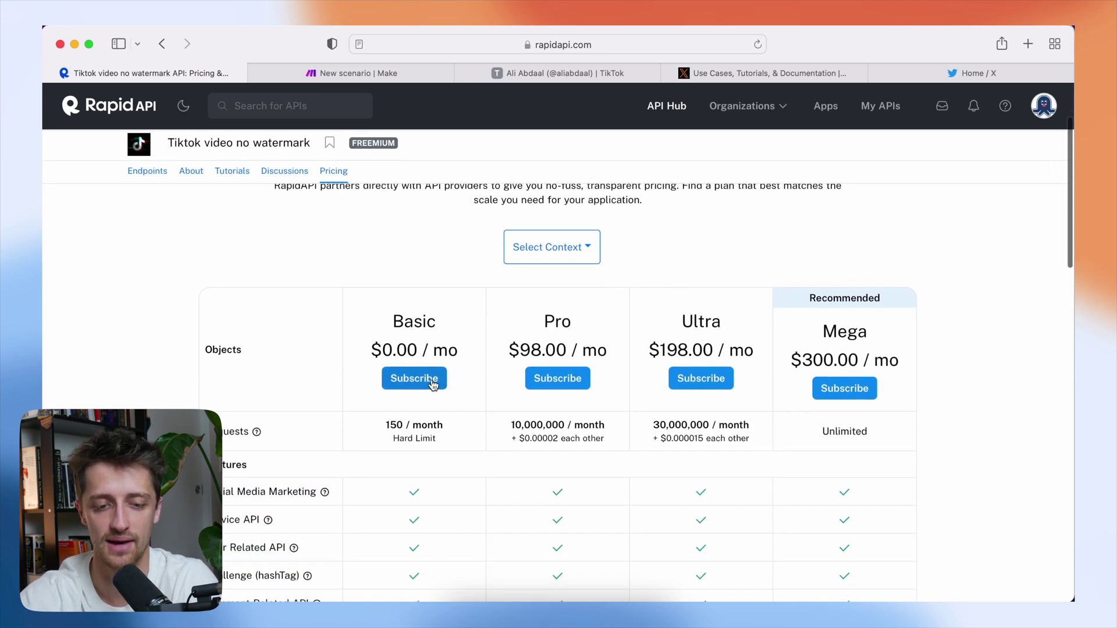
left_click(415, 378)
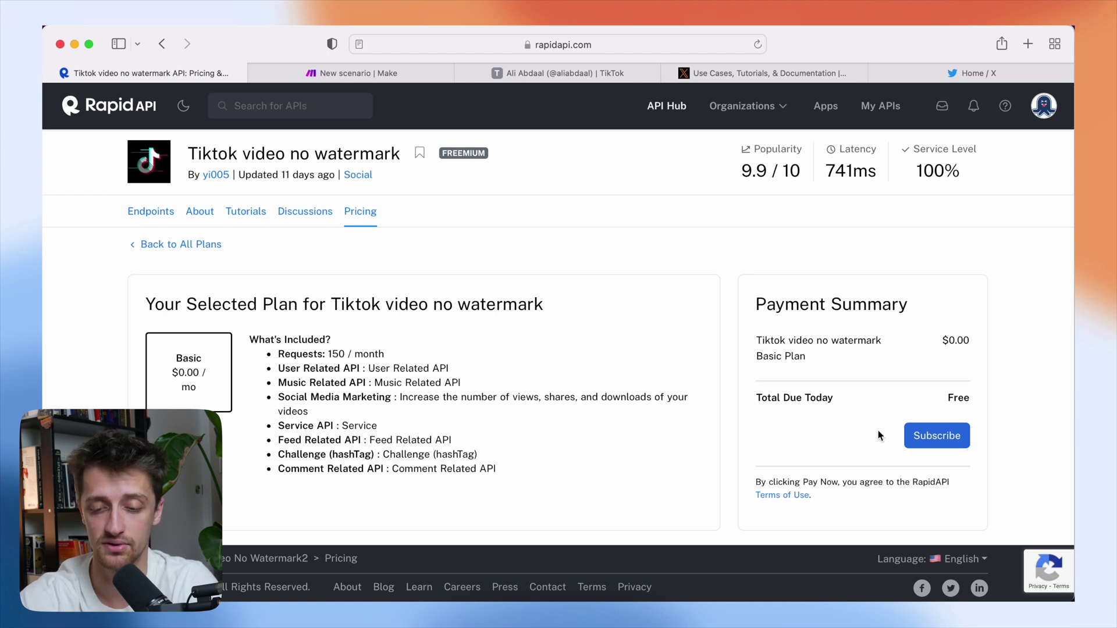
left_click(954, 445)
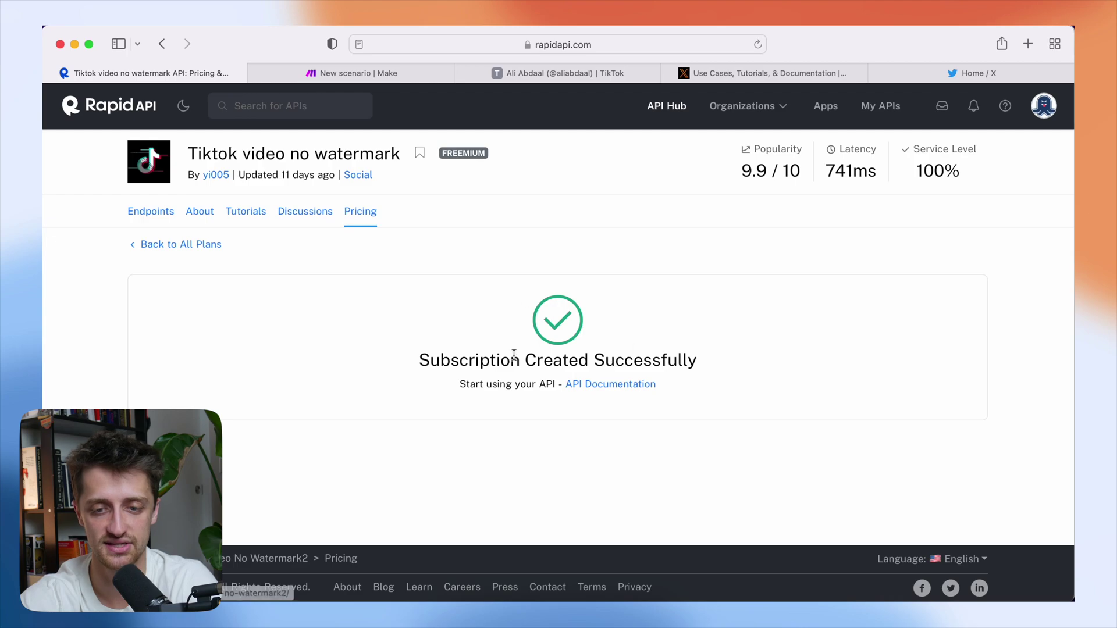
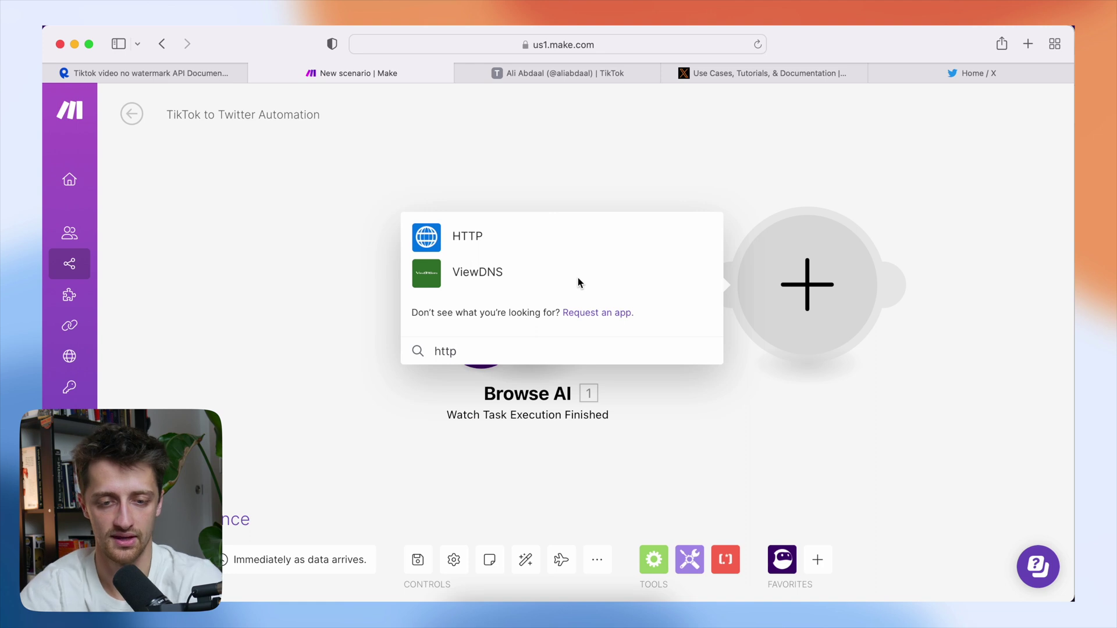
Step: Add an HTTP "Make a request" module after the Browse AI trigger in the Make scenario
left_click(550, 240)
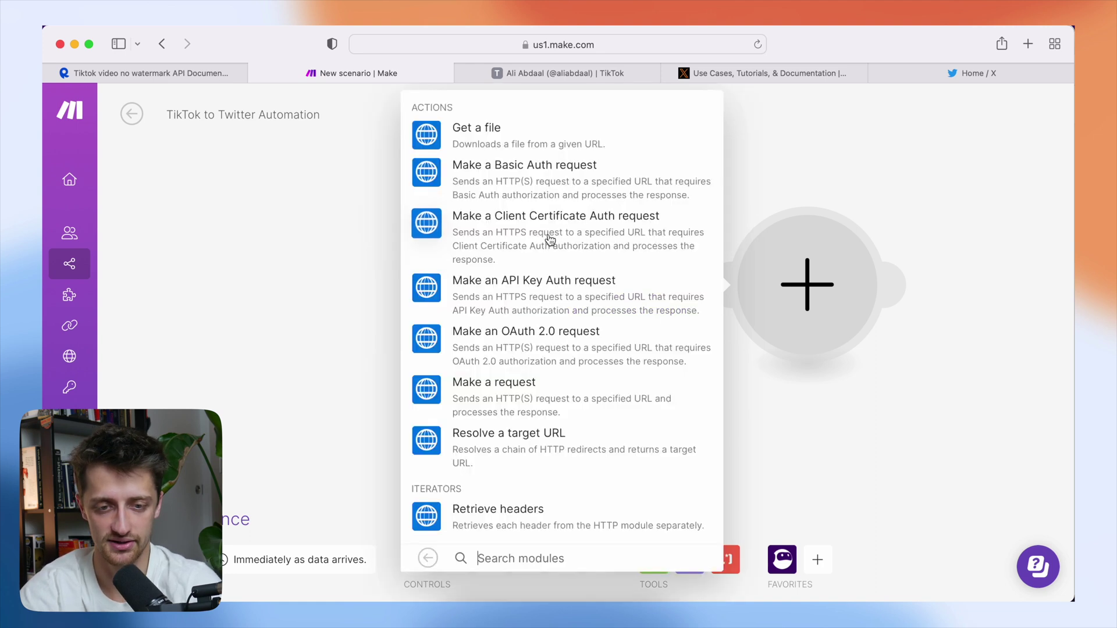
left_click(582, 398)
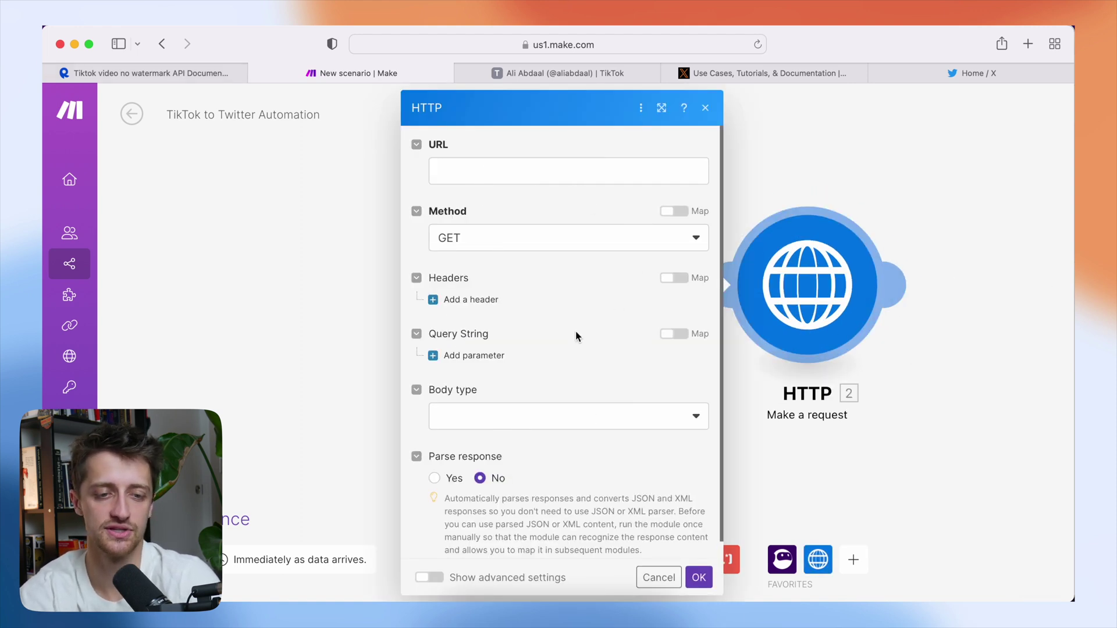
left_click(195, 72)
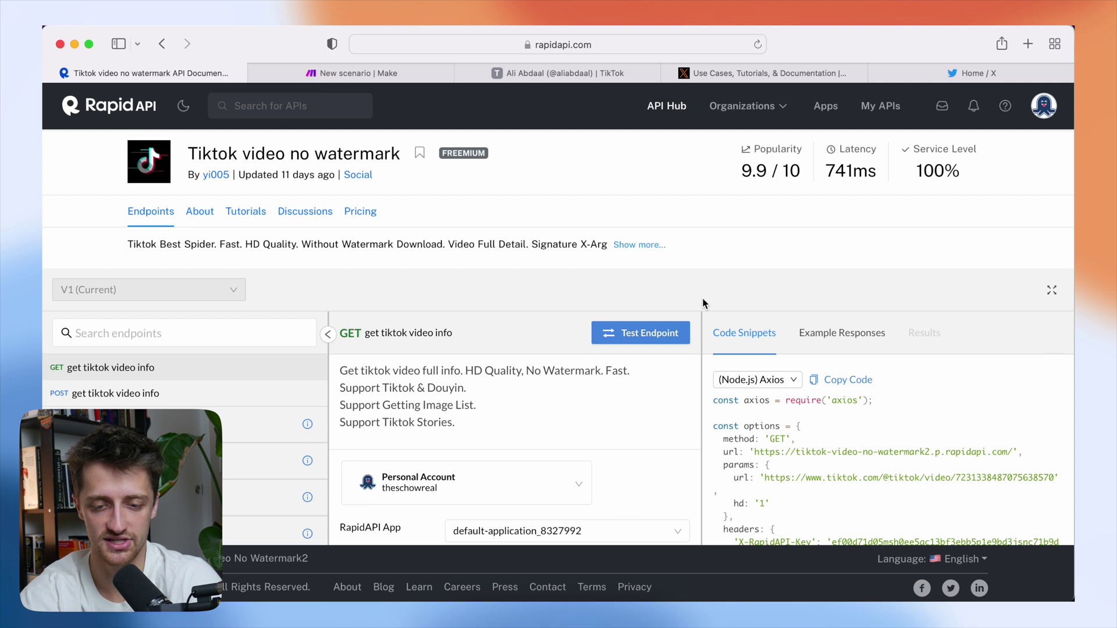
scroll(804, 440, "down", 1)
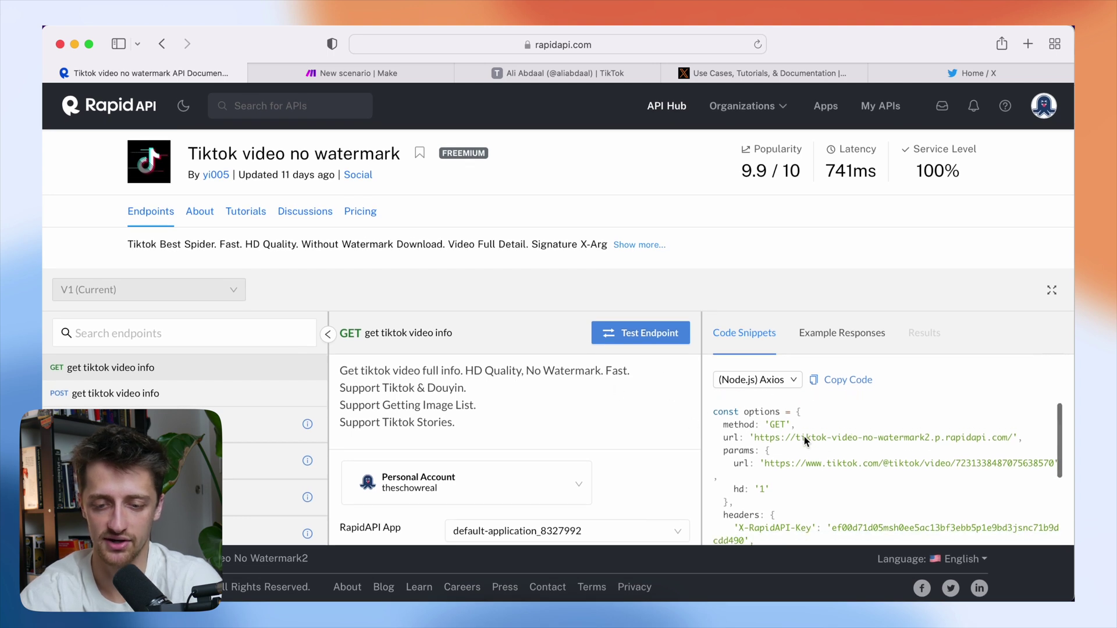
scroll(804, 440, "down", 2)
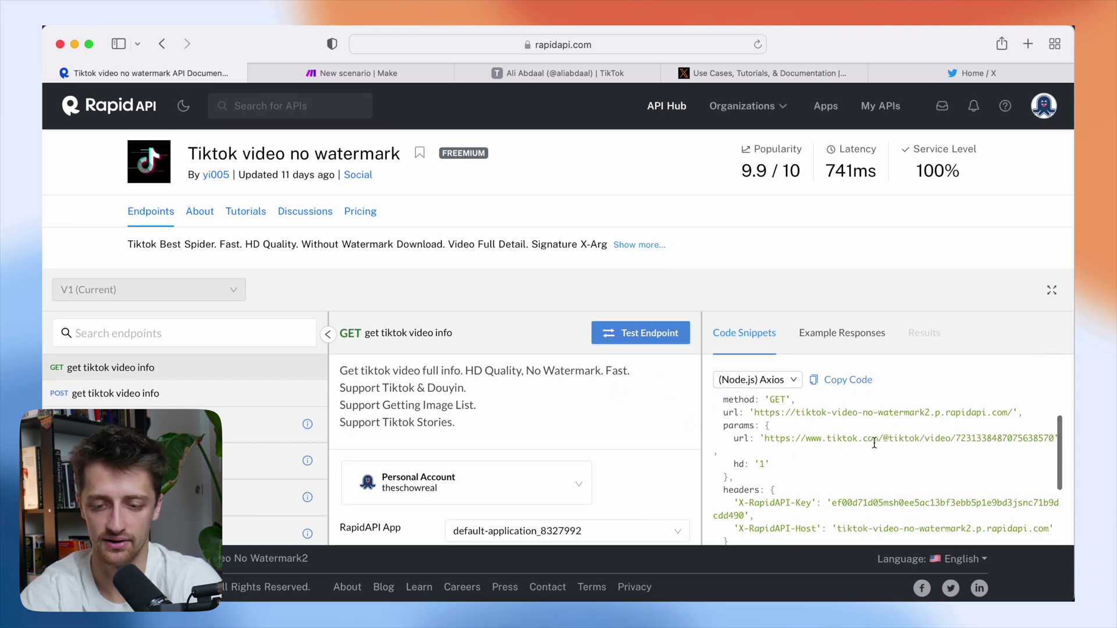
scroll(798, 422, "up", 1)
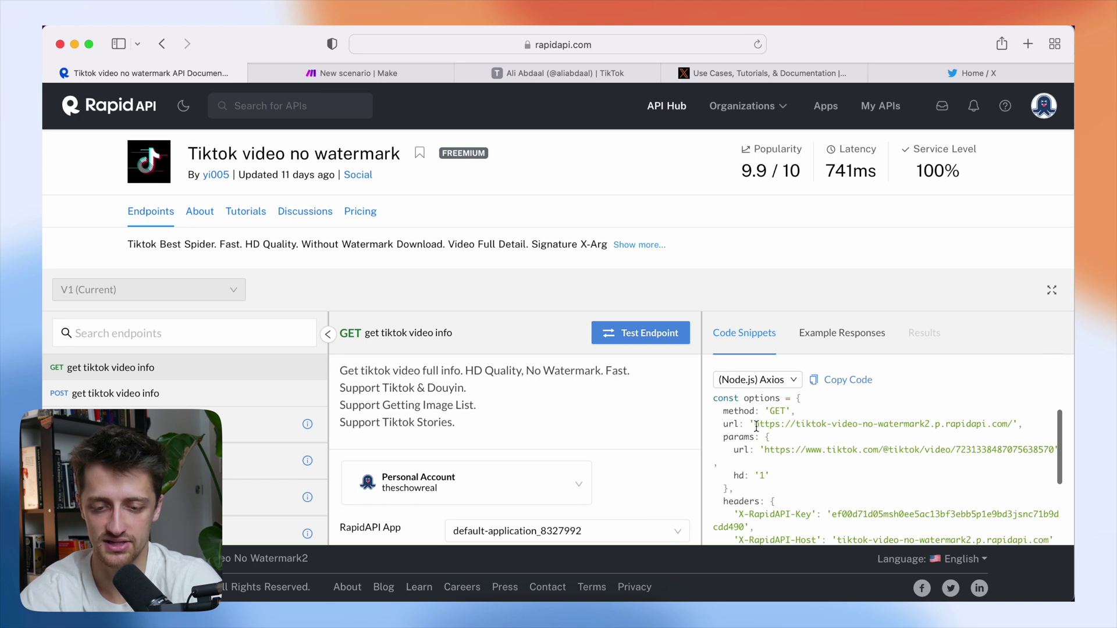
left_click_drag(756, 424, 1013, 424)
key("super+c")
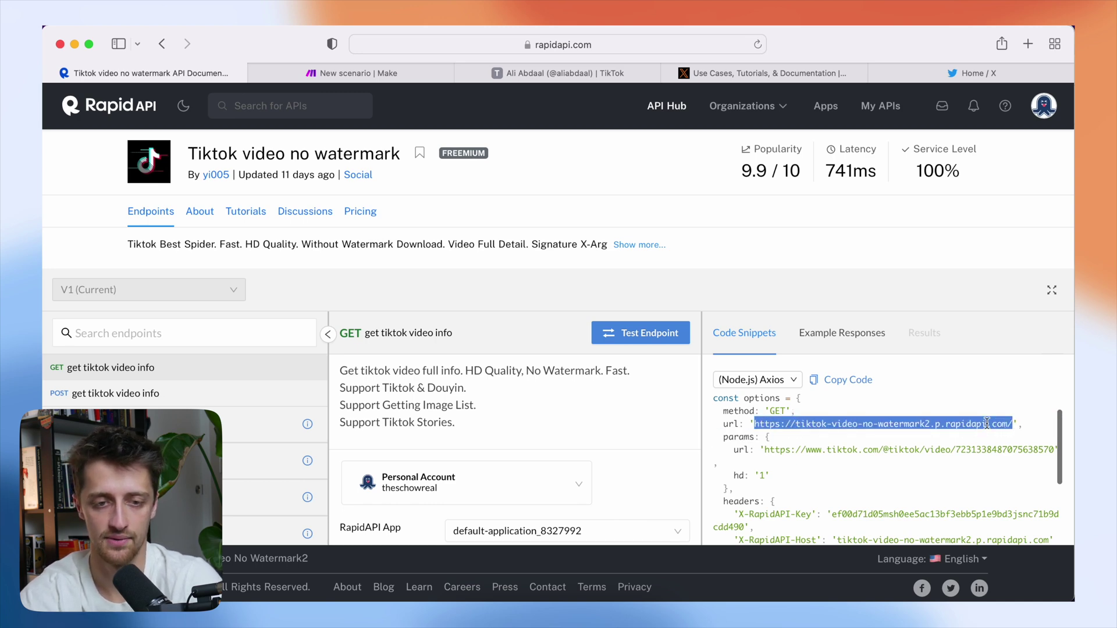
left_click(390, 78)
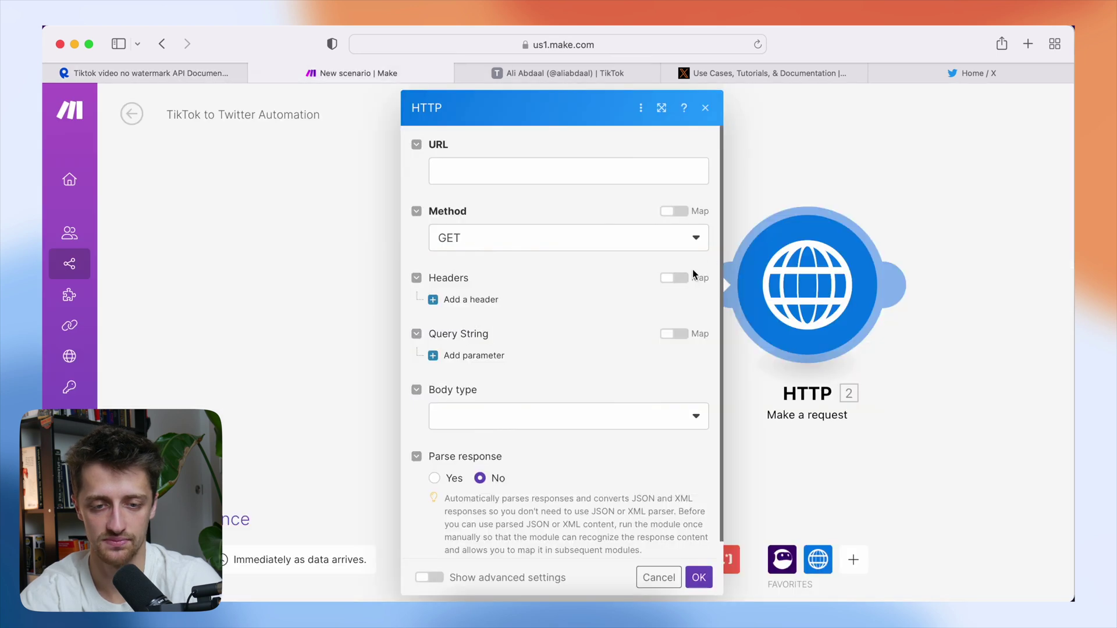
left_click(526, 177)
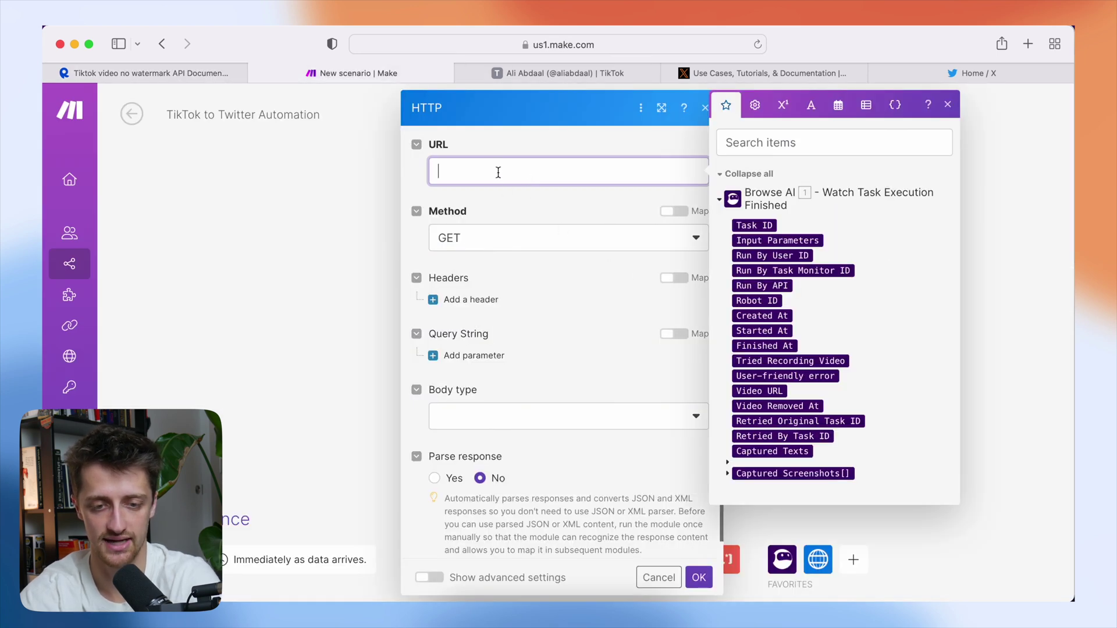
key("super+v")
left_click(558, 152)
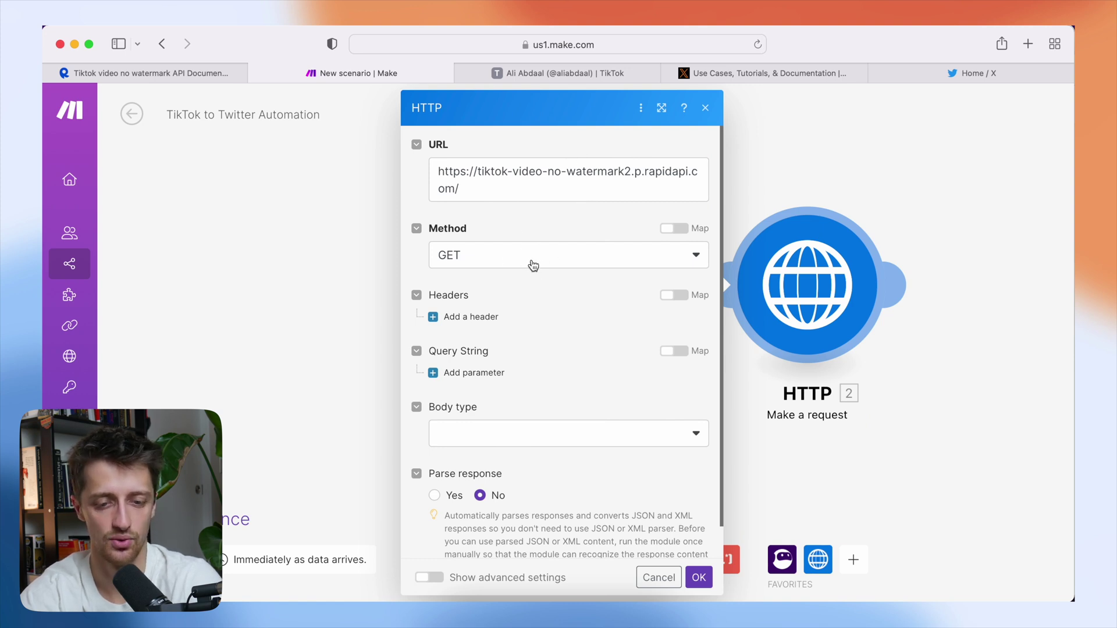
Step: Add a header to the HTTP request and name it X-RapidAPI-Key, copying the name from RapidAPI's code snippet
left_click(460, 317)
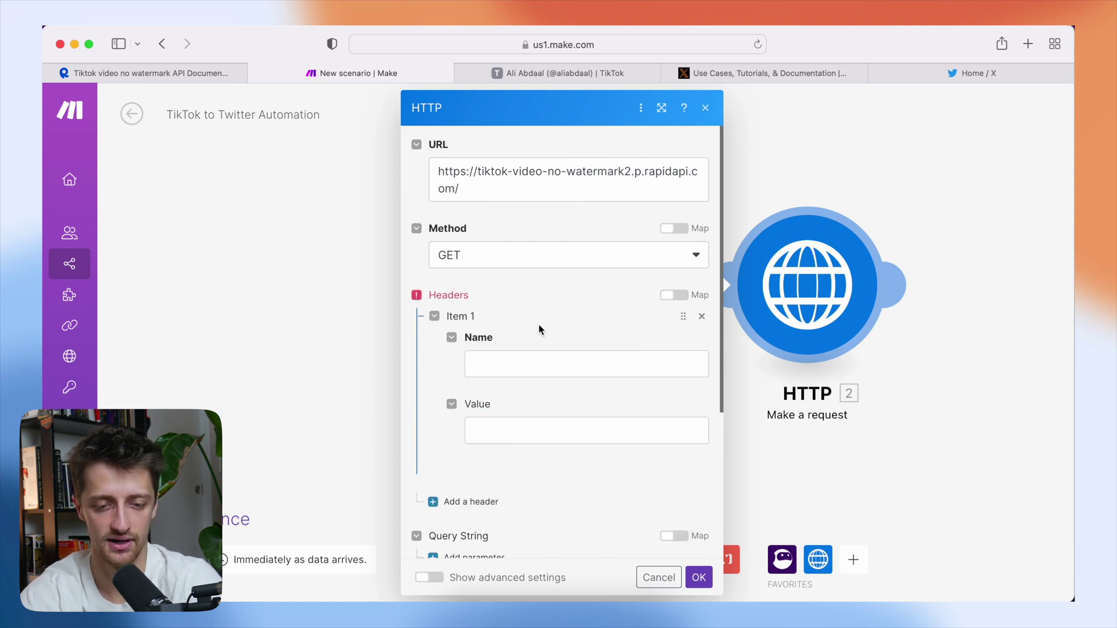
left_click(533, 362)
left_click(183, 72)
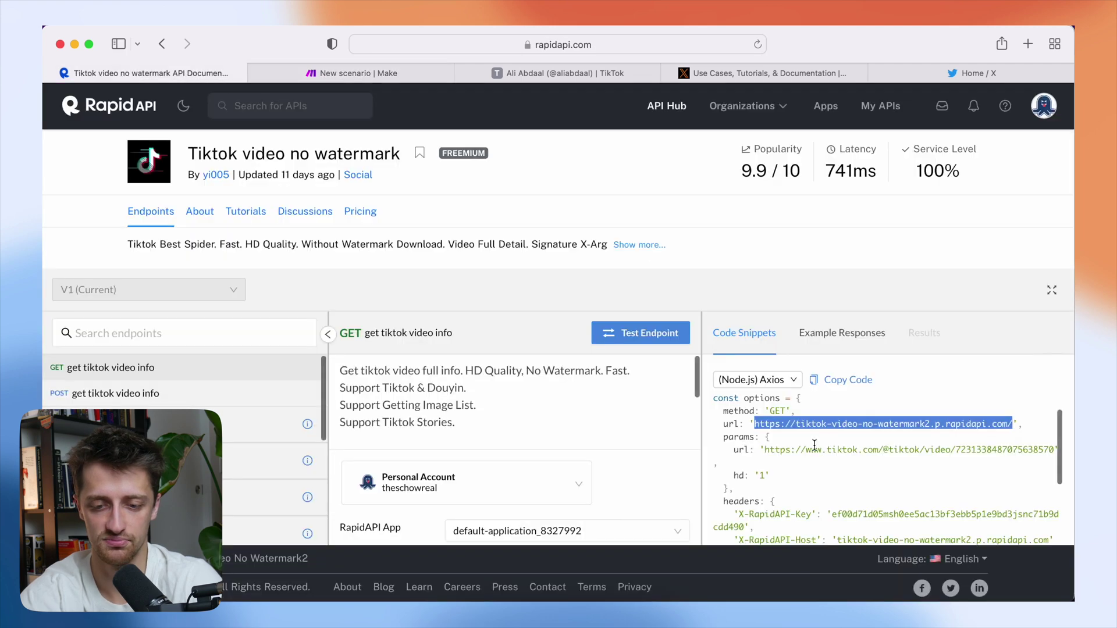
scroll(815, 442, "down", 3)
scroll(785, 470, "up", 1)
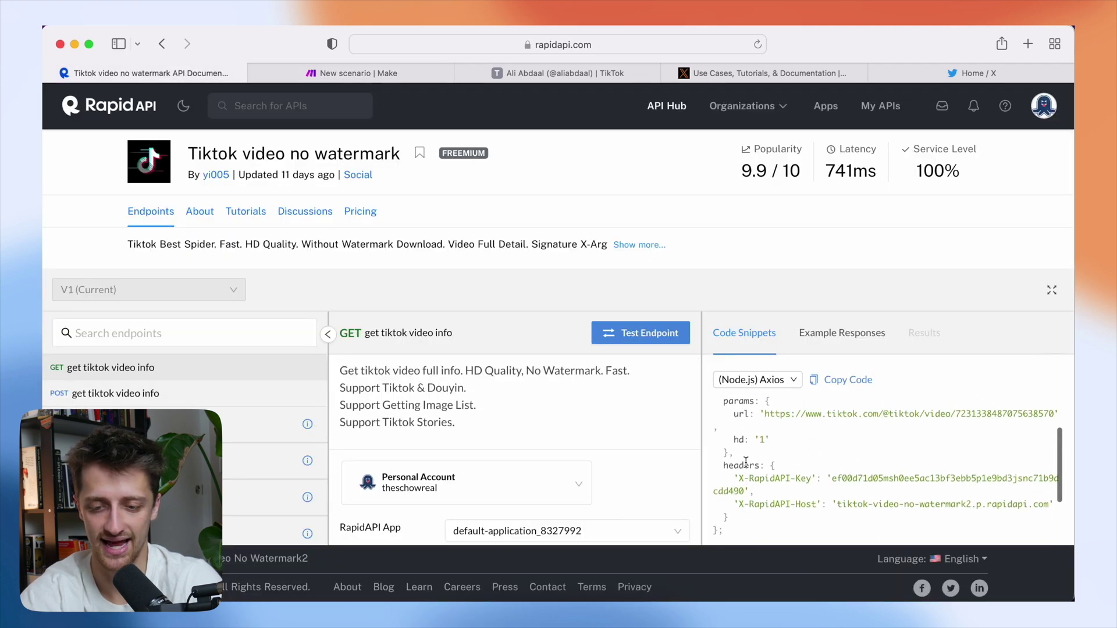
scroll(773, 499, "down", 1)
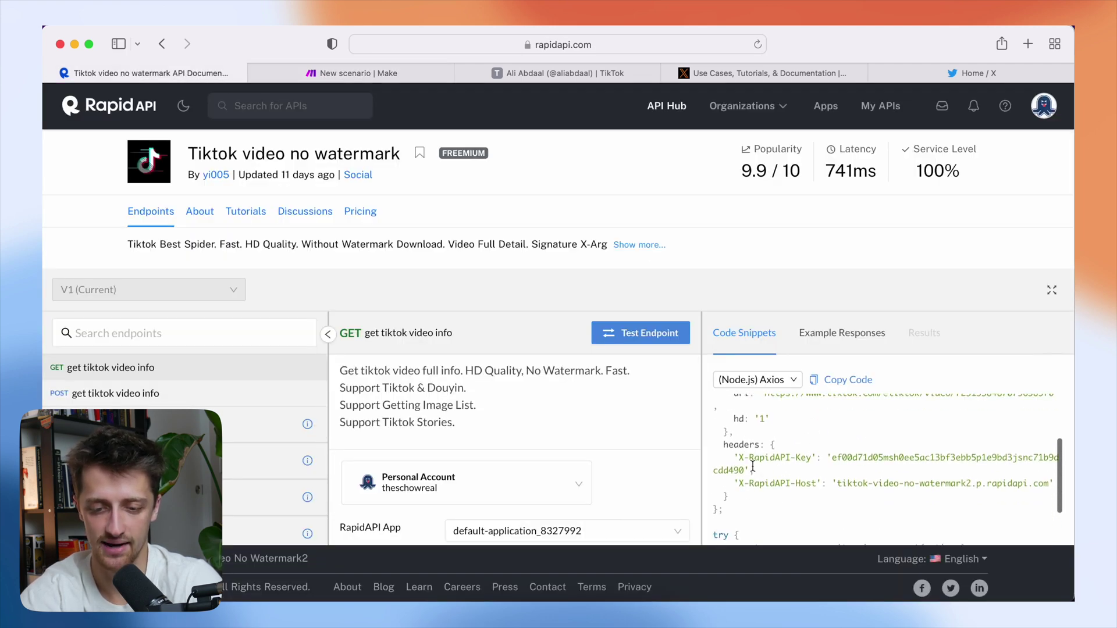
left_click_drag(739, 459, 810, 461)
key("super+c")
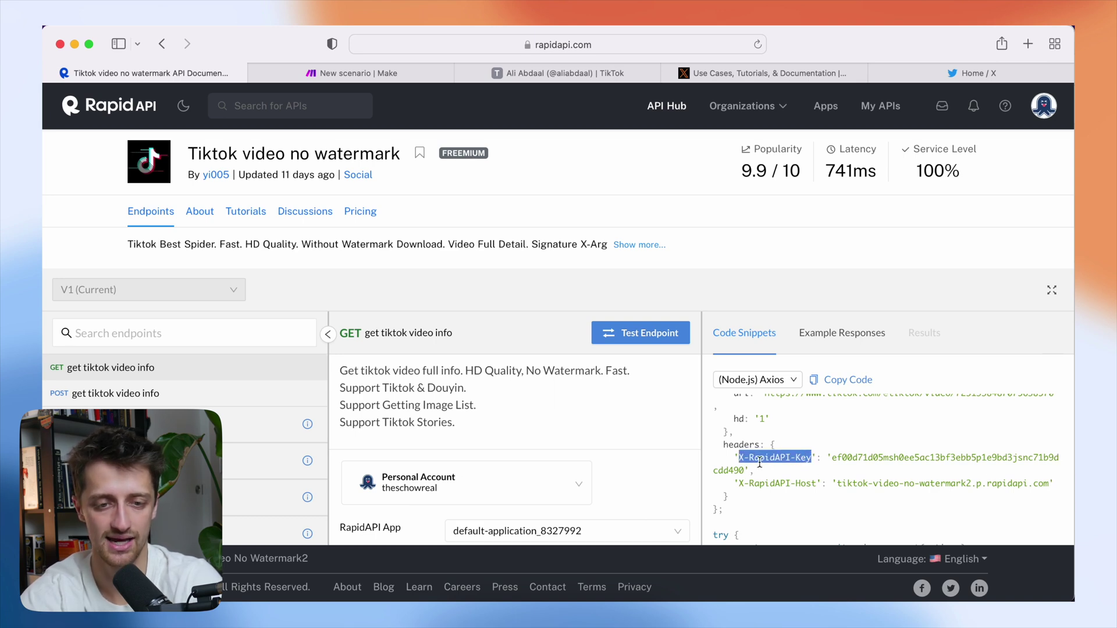
left_click(405, 74)
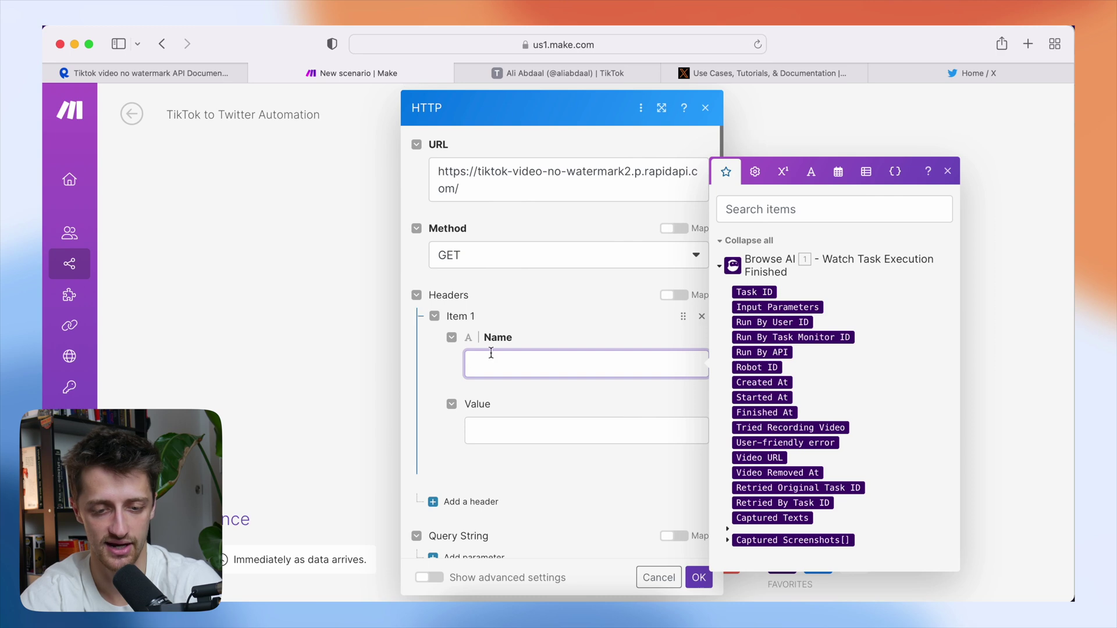
key("super+v")
Step: Copy the API key from RapidAPI's code snippet into the value of the X-RapidAPI-Key header in Make
left_click(522, 436)
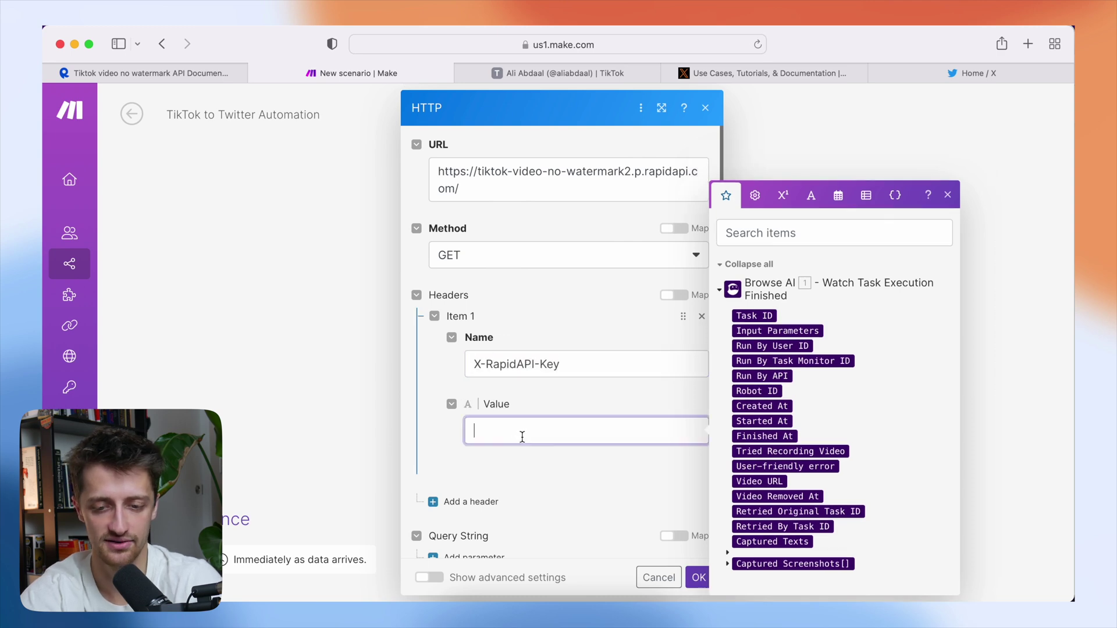
left_click(227, 73)
left_click_drag(833, 458, 749, 475)
key("super+c")
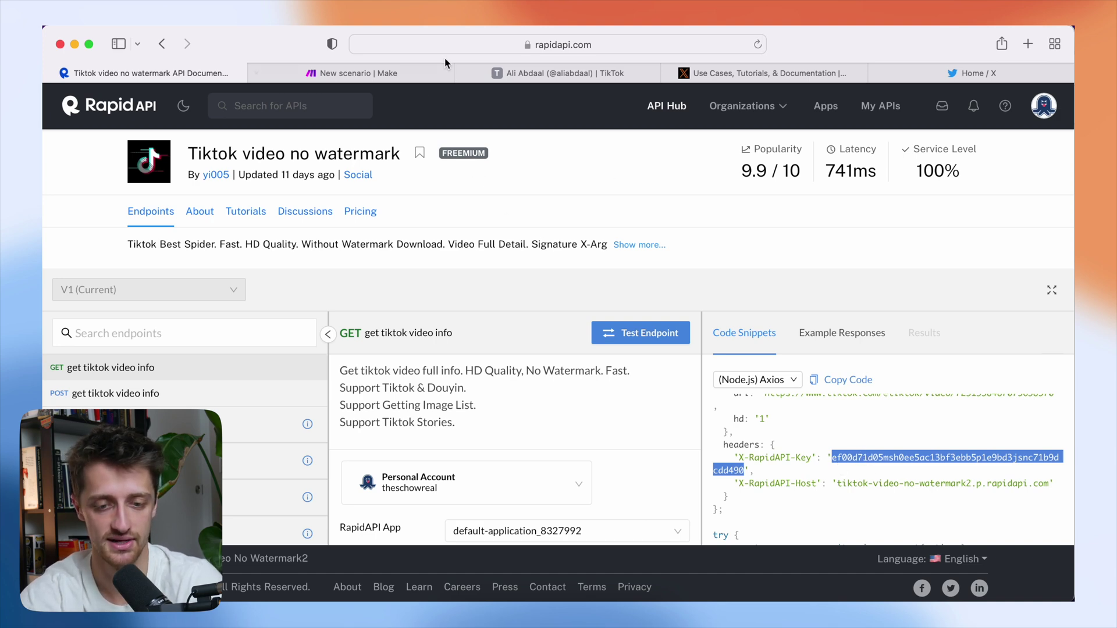
left_click(408, 70)
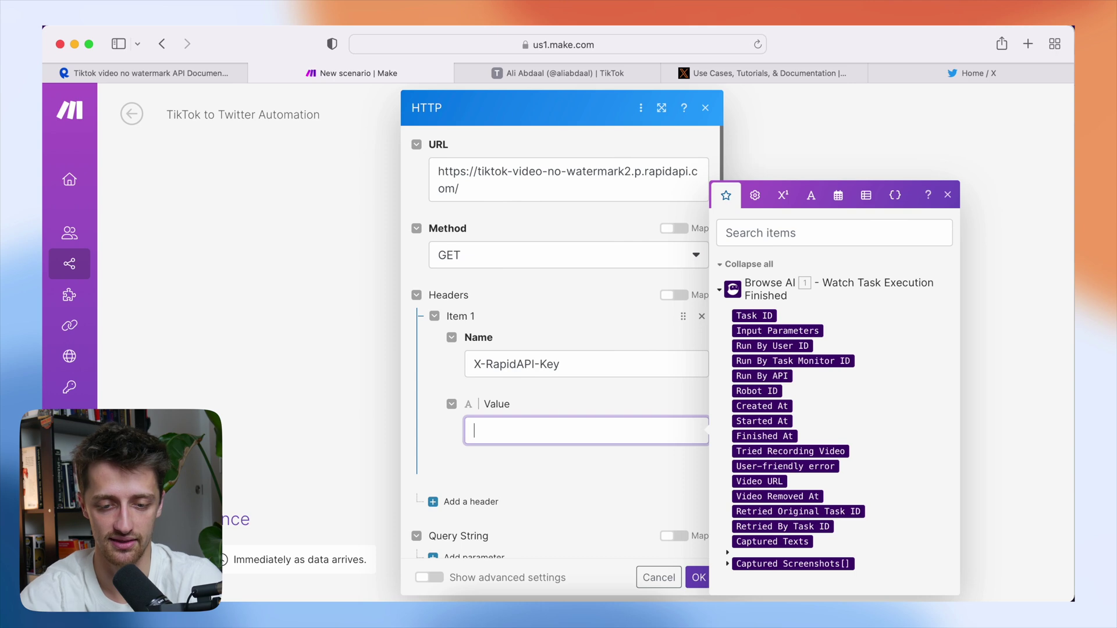
key("super+v")
left_click(553, 317)
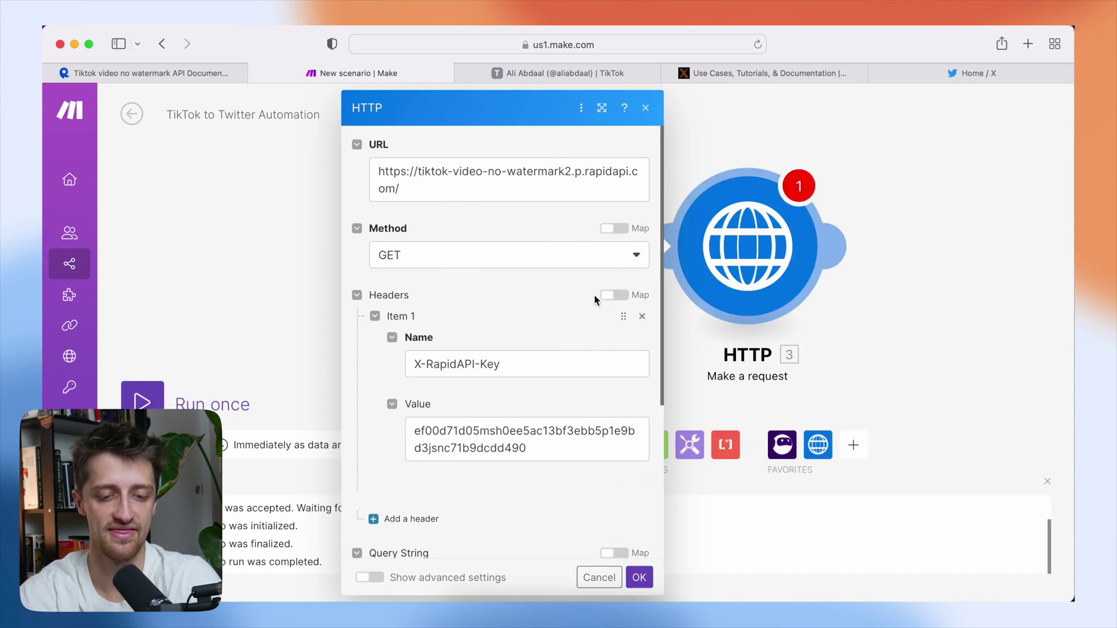
Step: Add a query string parameter named "url" to the HTTP request
scroll(553, 315, "down", 8)
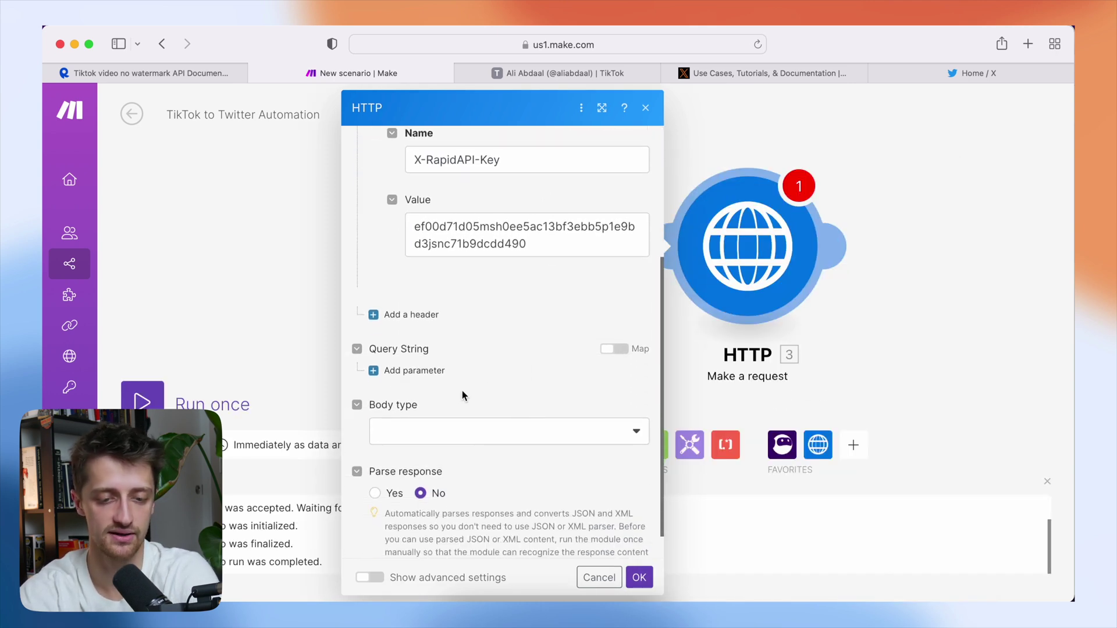
left_click(414, 337)
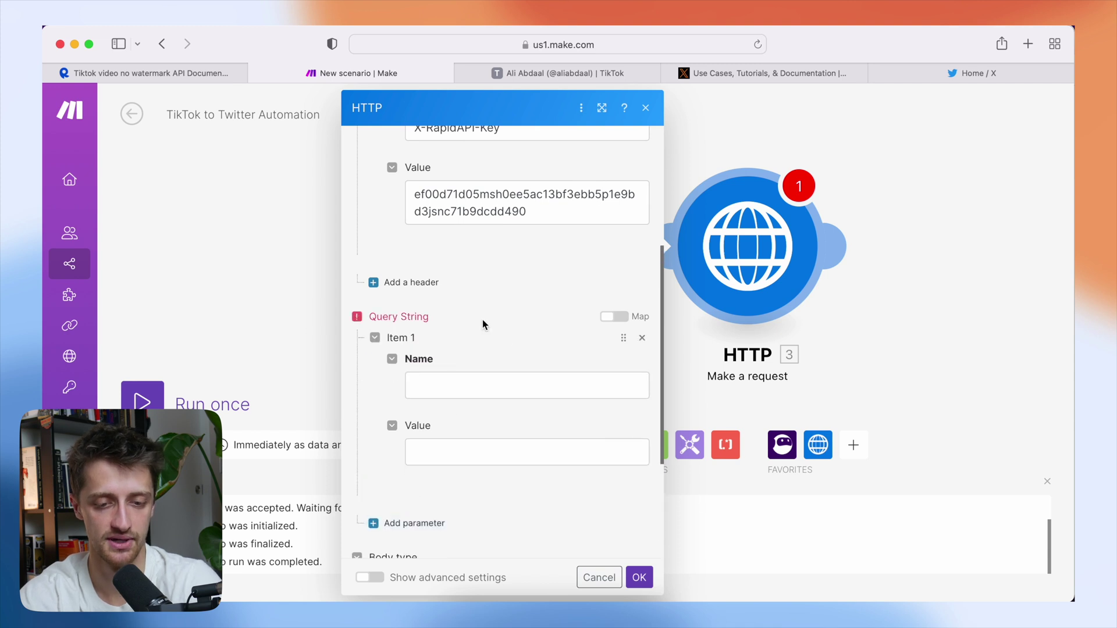
scroll(484, 323, "down", 2)
left_click(517, 321)
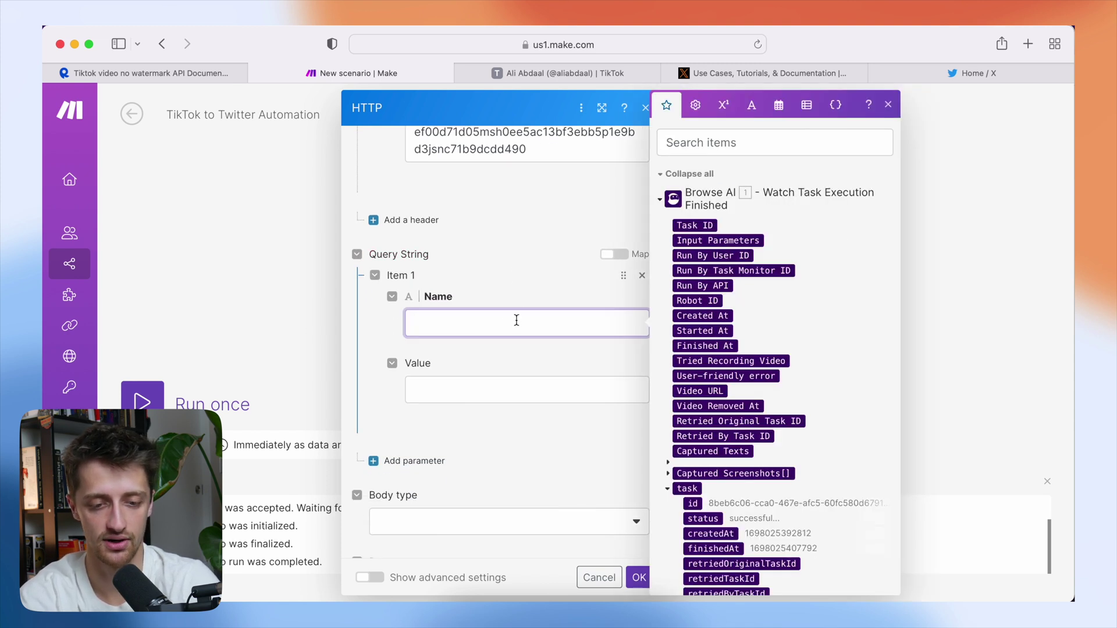
type("url")
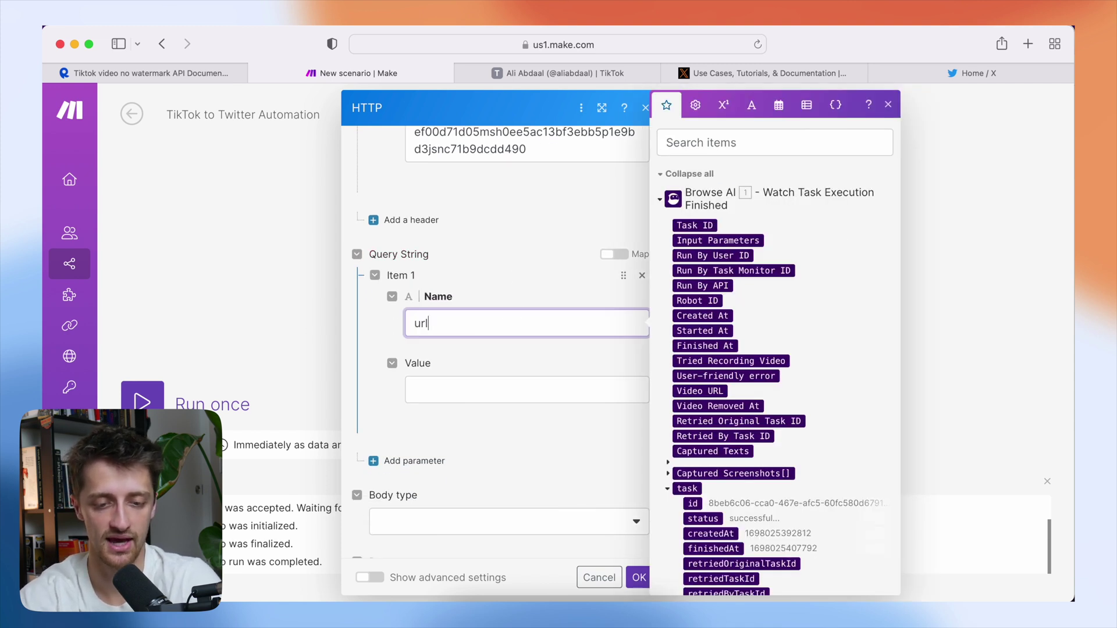
left_click(492, 364)
Step: Map the url parameter's value to the URL of "Ali's TikToks[]" in the Browse AI task's capturedLists
scroll(491, 367, "down", 1)
scroll(483, 363, "down", 2)
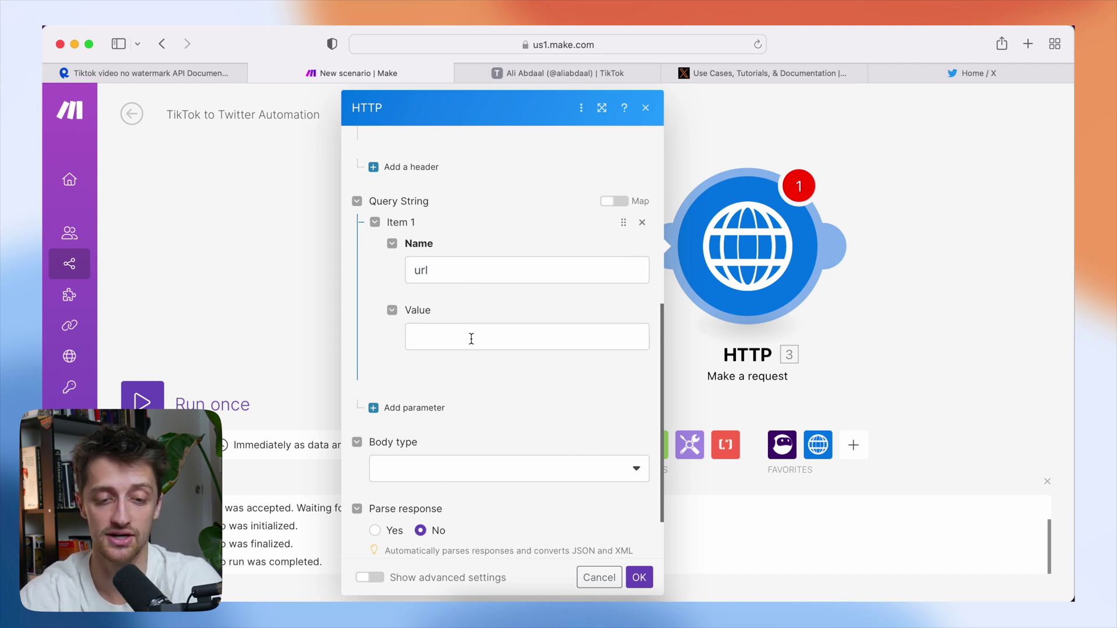
scroll(488, 300, "down", 1)
left_click(481, 317)
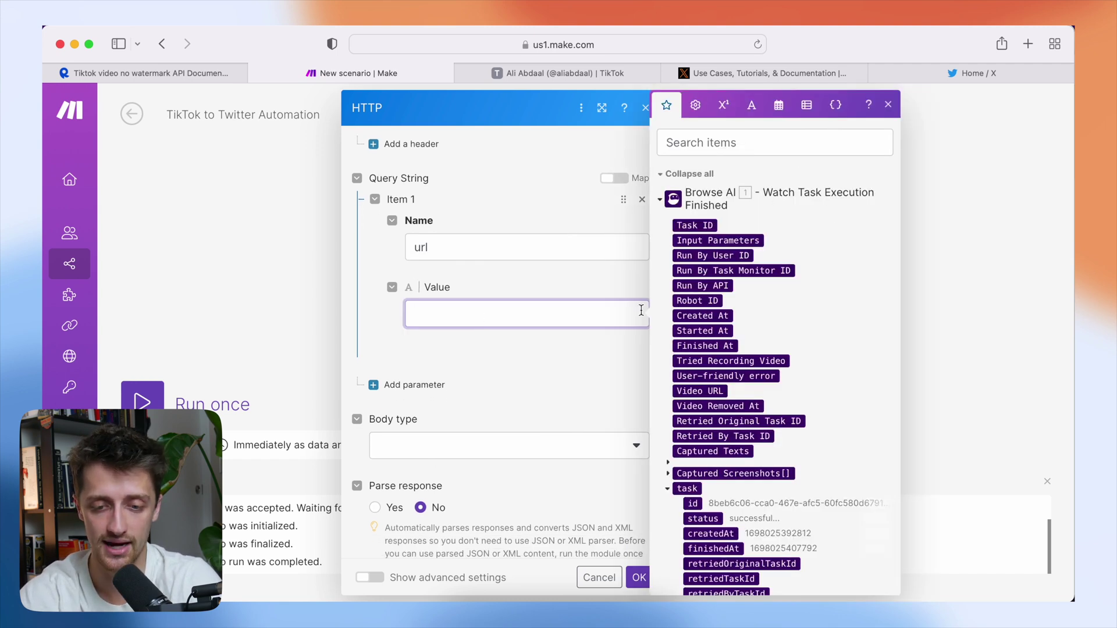
scroll(698, 375, "down", 5)
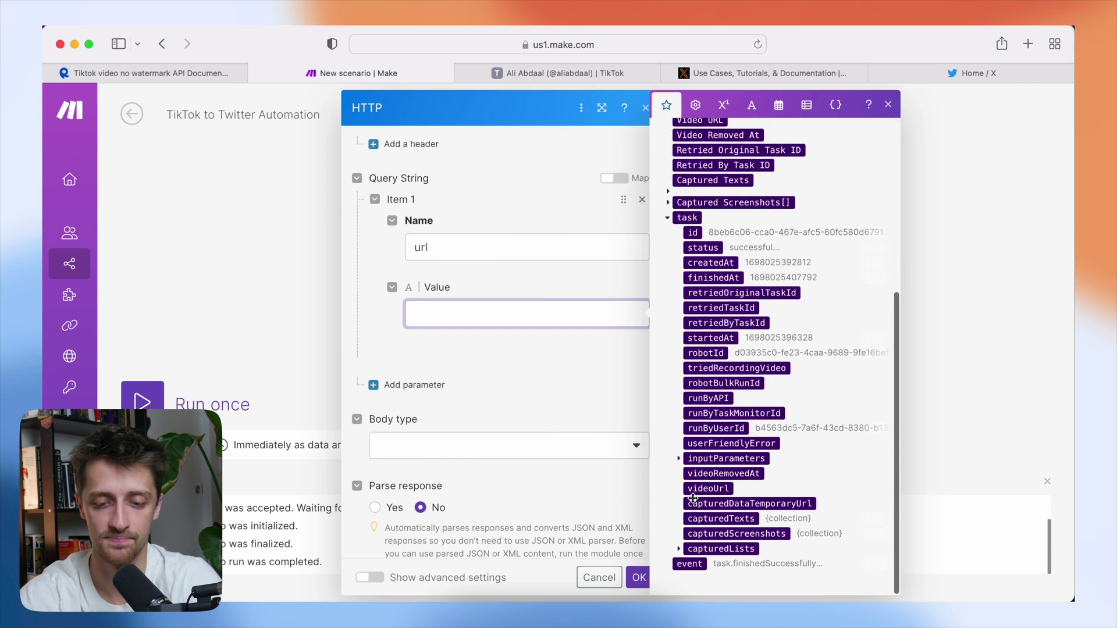
left_click(680, 549)
scroll(704, 538, "down", 1)
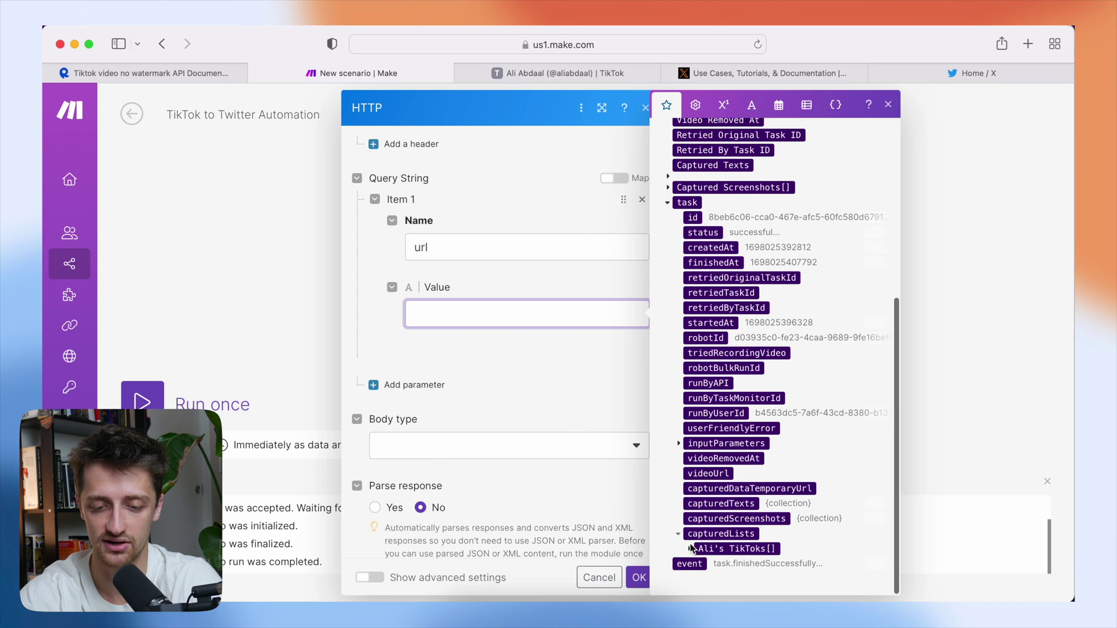
left_click(689, 549)
scroll(756, 535, "down", 2)
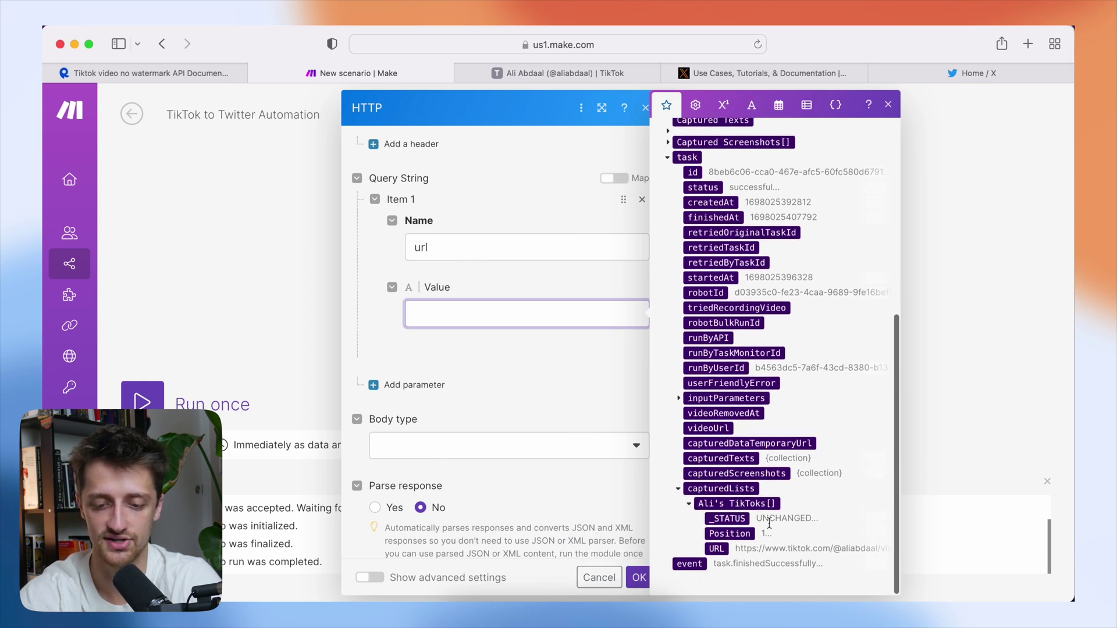
left_click(717, 549)
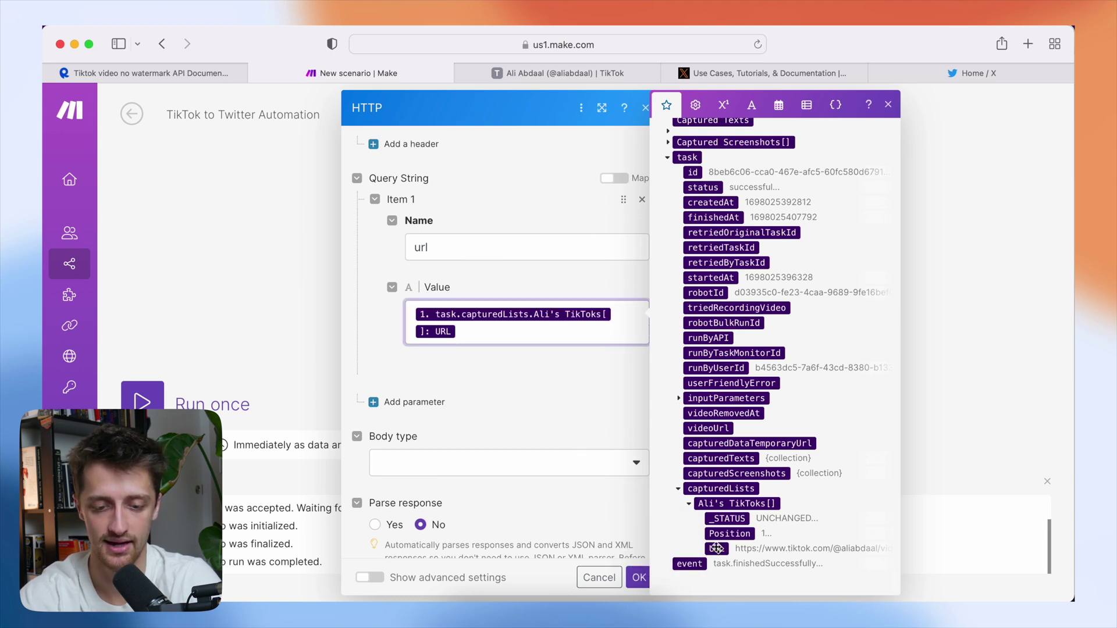
left_click(554, 396)
Step: Switch to Browse AI to check the captured TikTok URL in the robot's task details, and return to Make
left_click(534, 611)
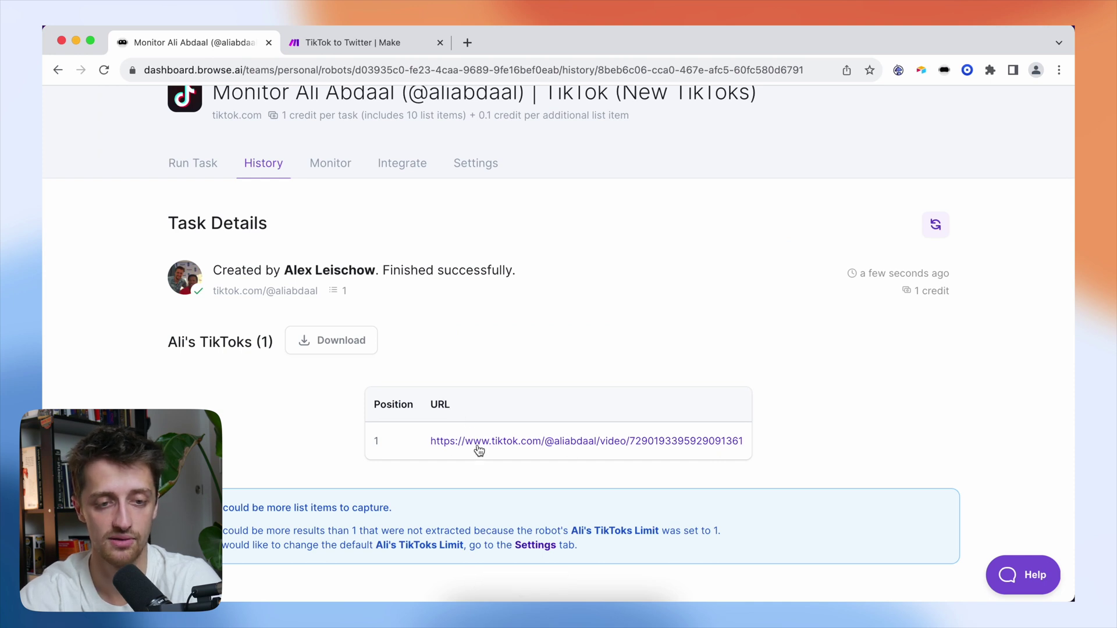
scroll(410, 379, "down", 1)
scroll(486, 329, "up", 2)
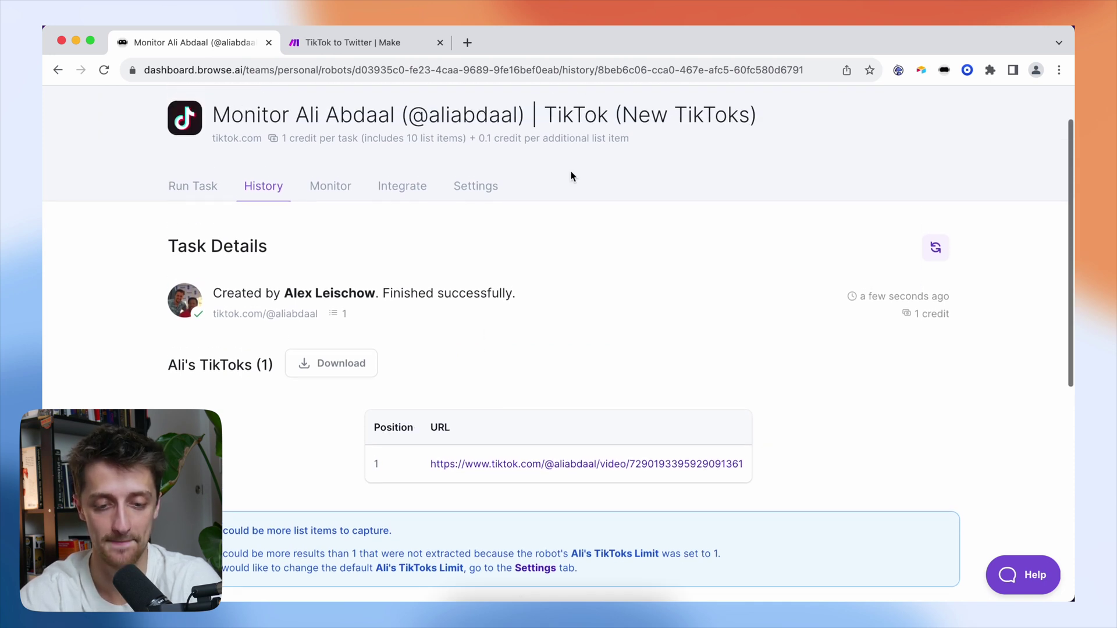
scroll(571, 383, "down", 1)
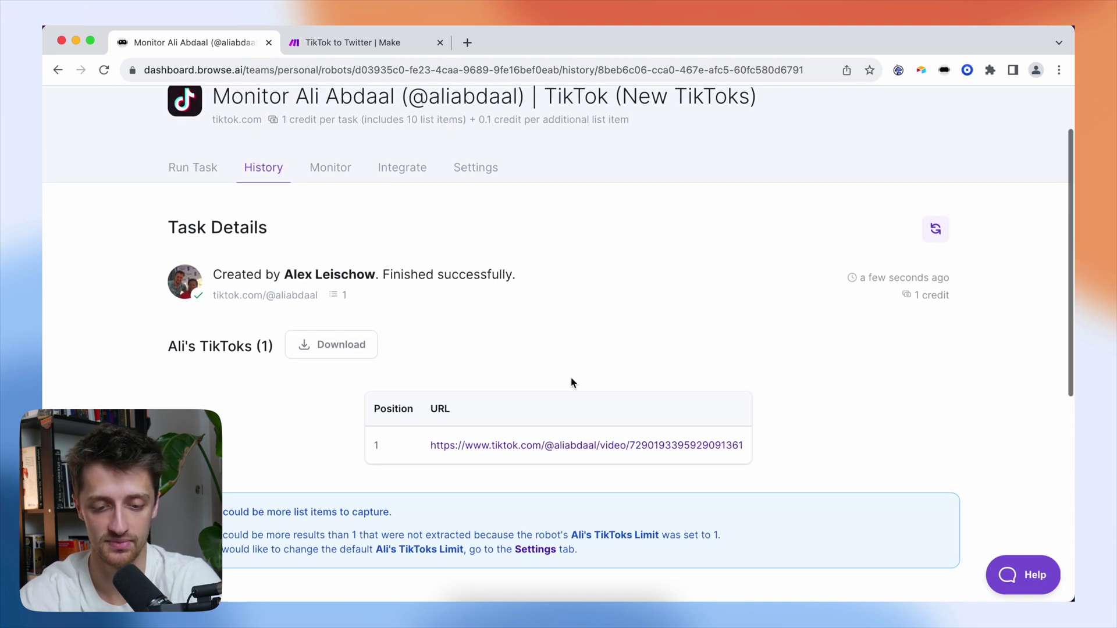
left_click(558, 605)
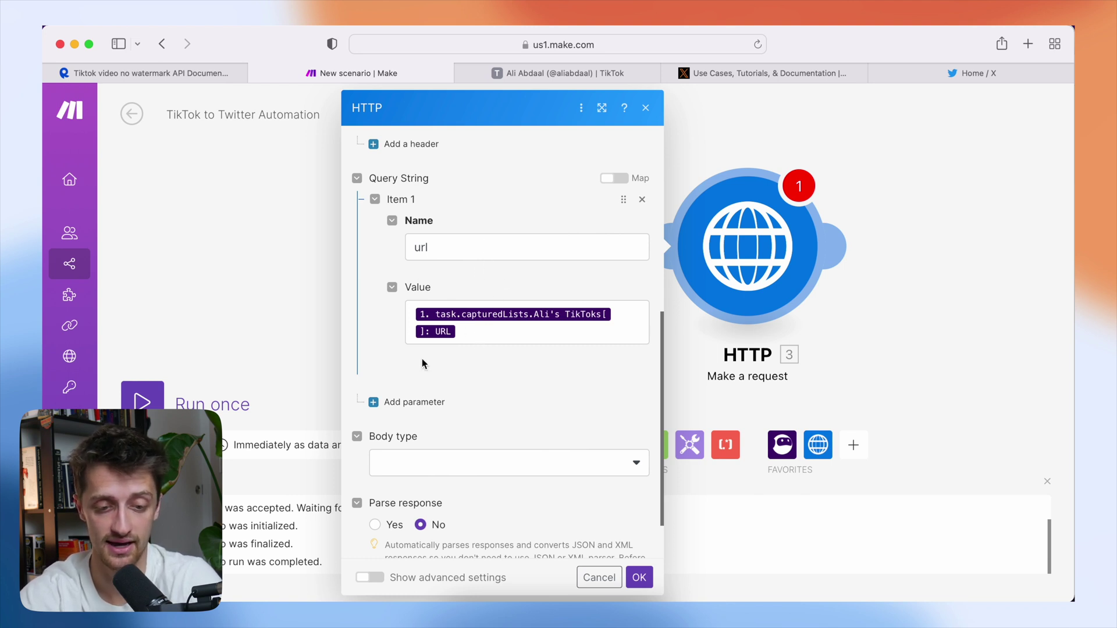
Step: Set Parse response to Yes and save the HTTP module's settings
scroll(402, 356, "down", 2)
left_click(376, 461)
left_click(640, 577)
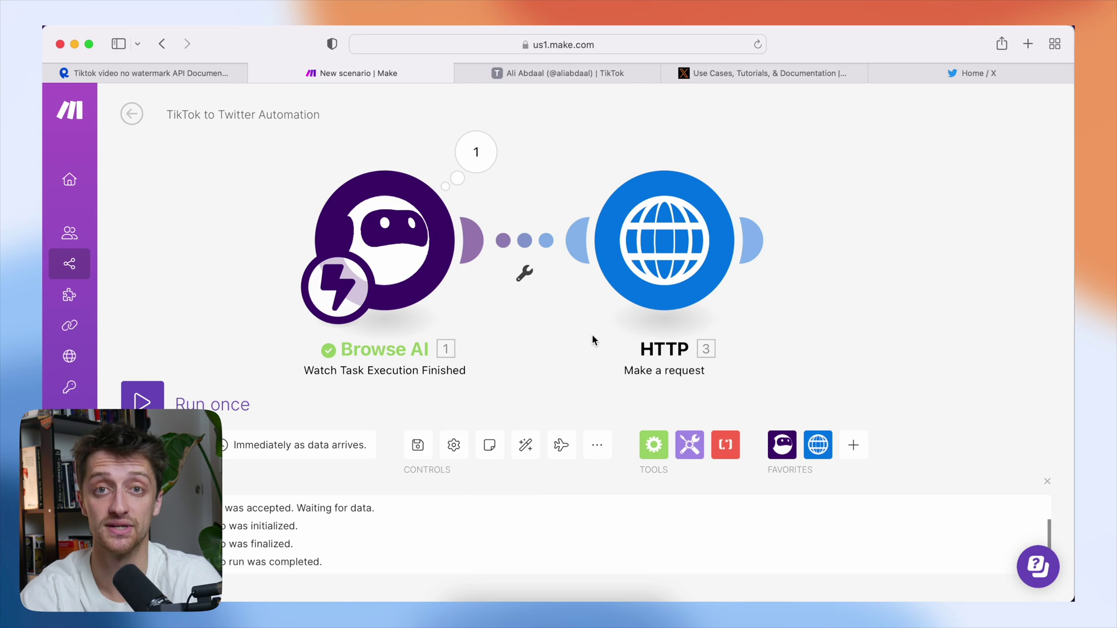
Step: Run the scenario once, switch to Browse AI to run a new robot task that triggers it, and return to Make
left_click(143, 402)
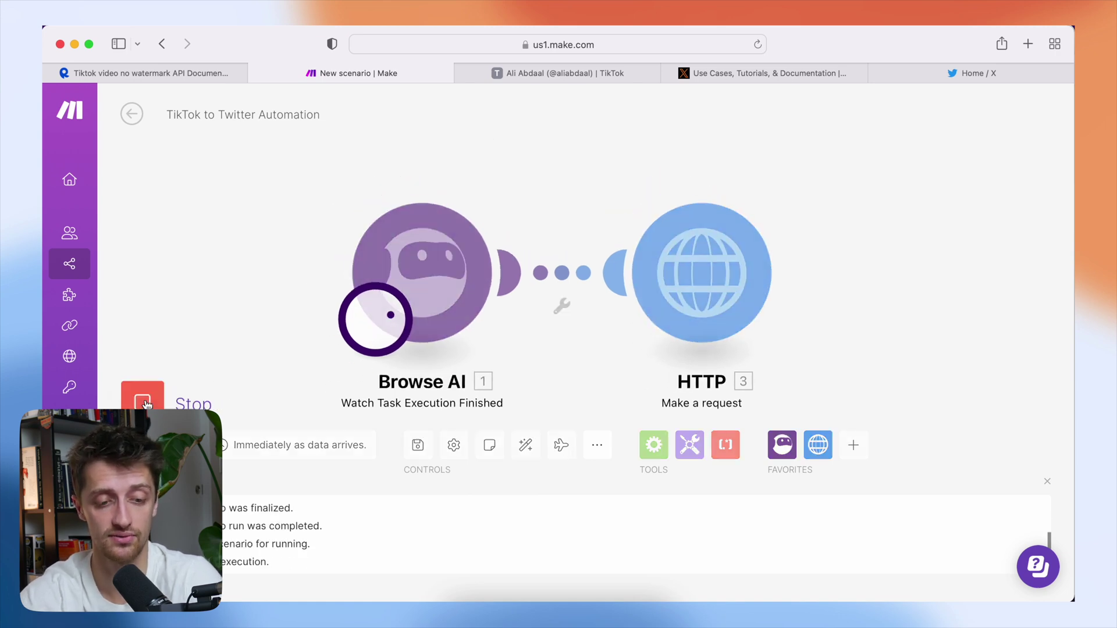
left_click(521, 608)
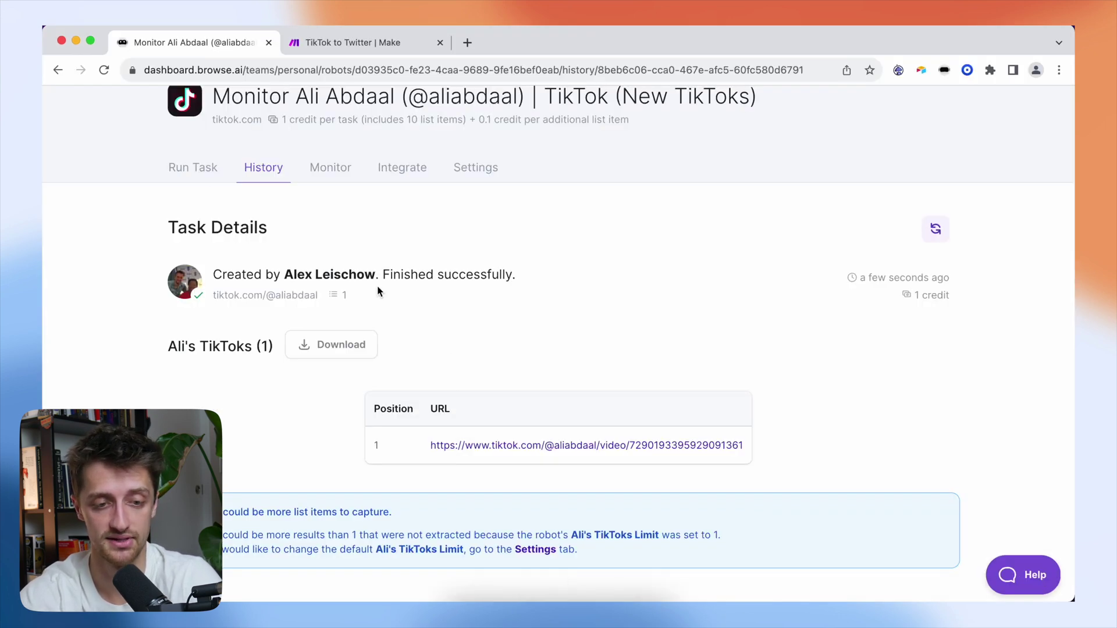
left_click(175, 167)
scroll(647, 407, "down", 5)
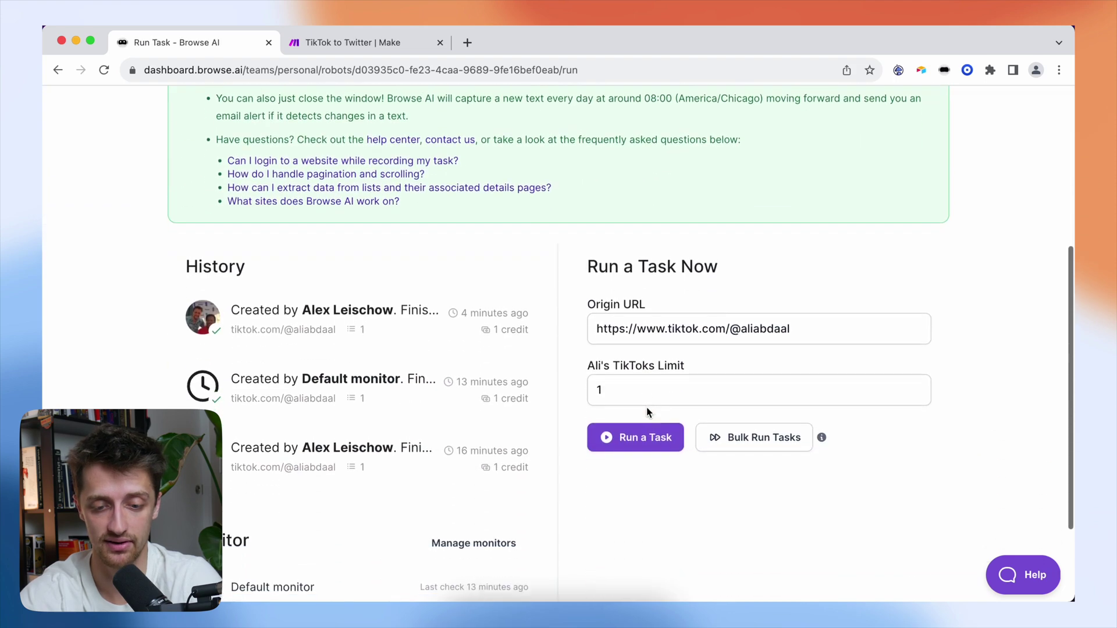
left_click(634, 435)
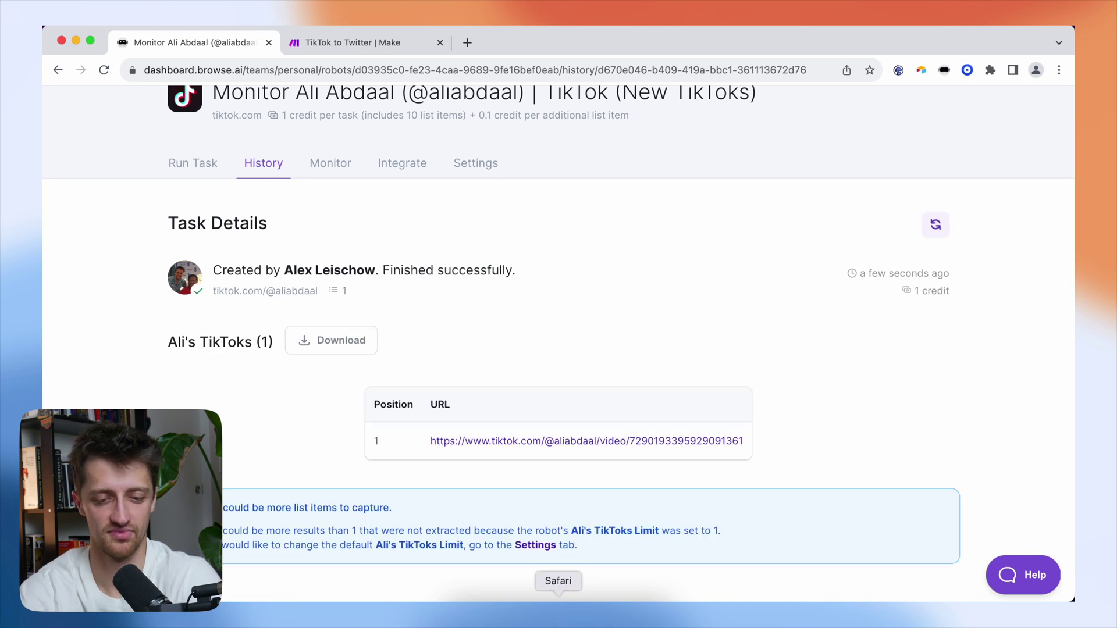
left_click(559, 585)
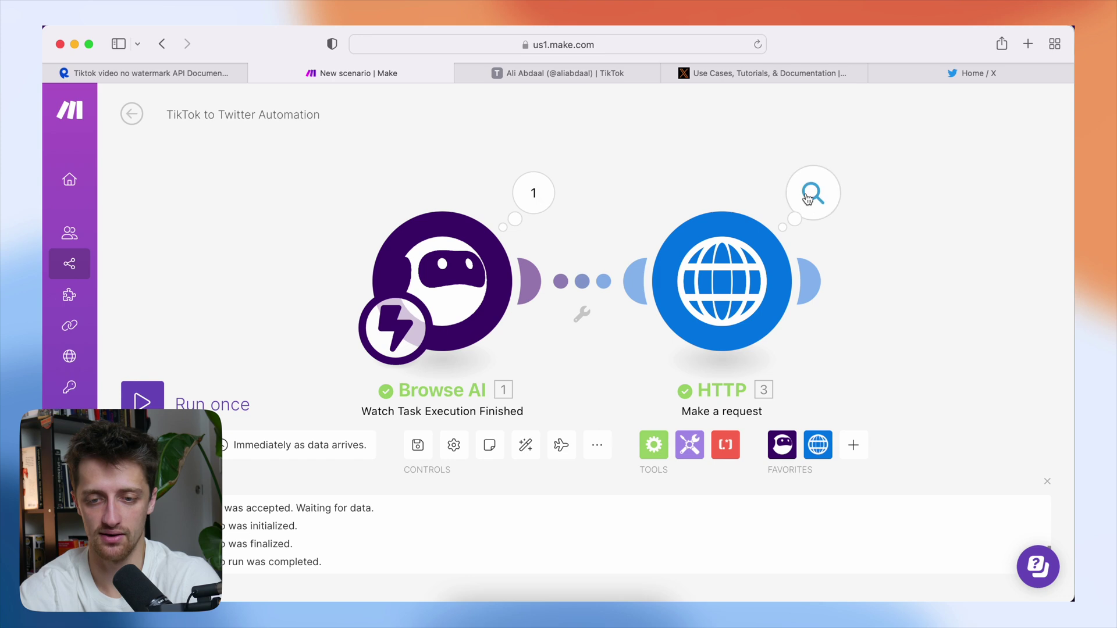
Step: Inspect the HTTP request's output bundle, expanding the nested data to examine the title, play, wmplay, music and music_info fields
left_click(814, 193)
scroll(566, 368, "down", 2)
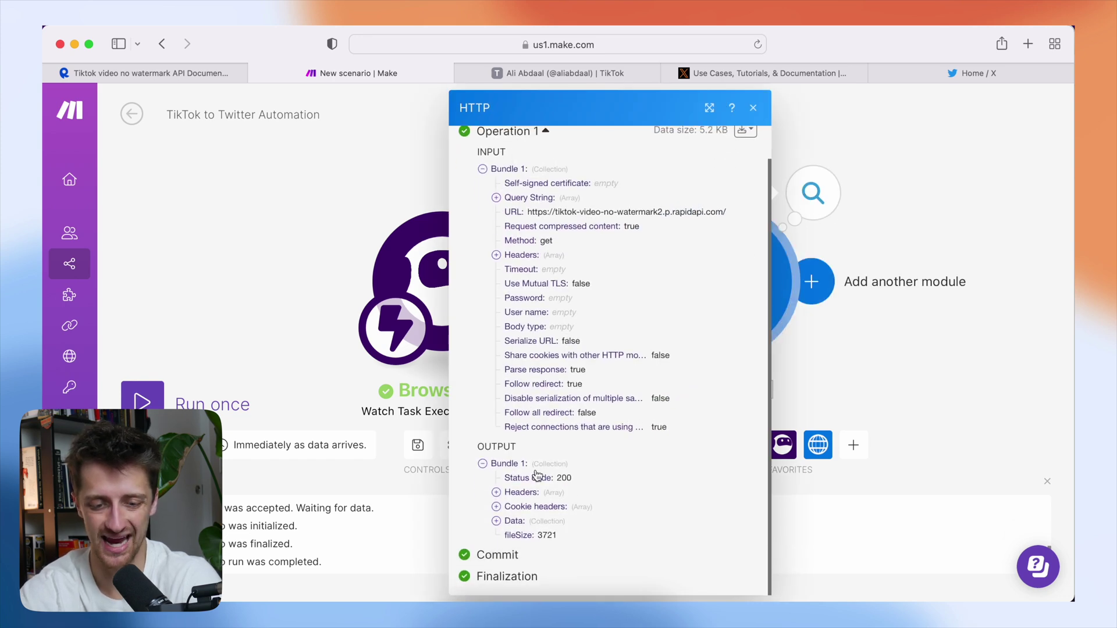
left_click(519, 523)
scroll(520, 523, "down", 2)
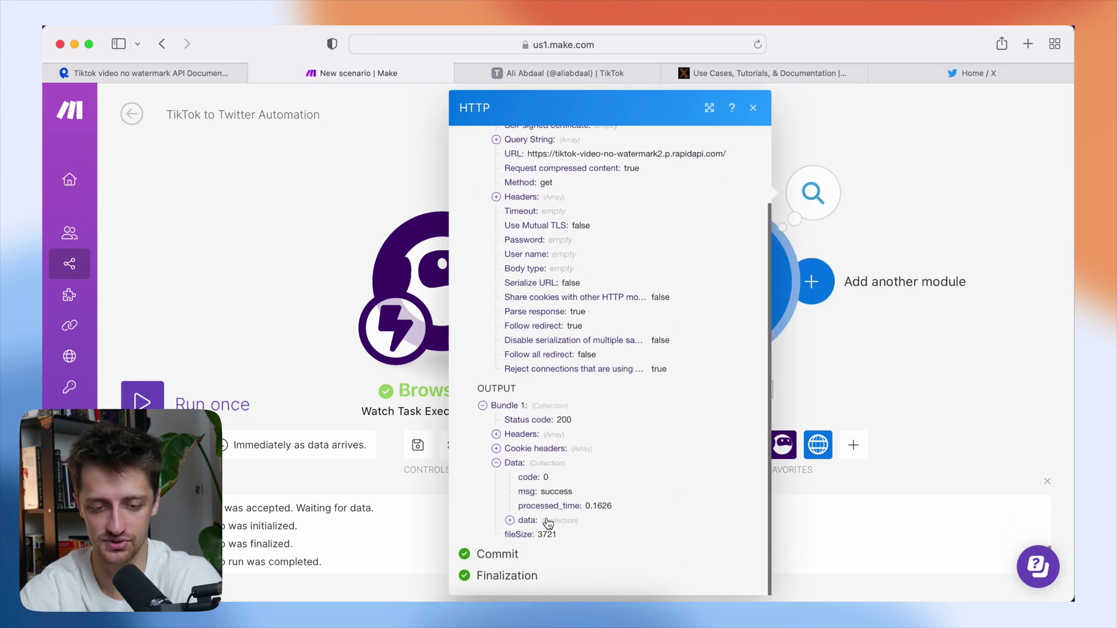
left_click(520, 522)
scroll(547, 518, "down", 3)
scroll(575, 511, "down", 6)
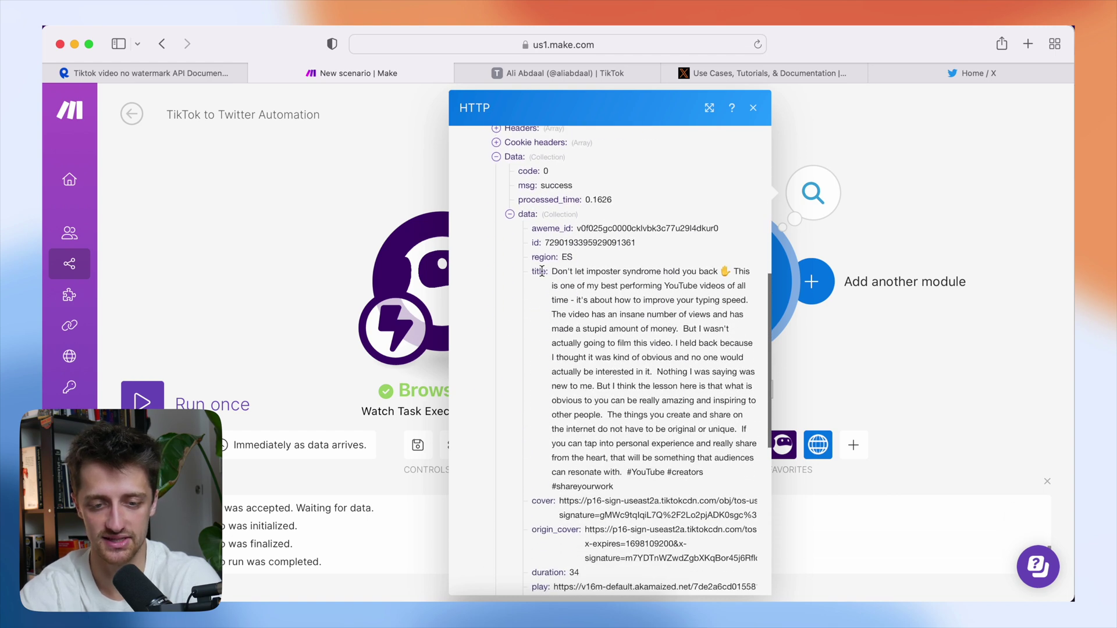
left_click_drag(552, 271, 714, 462)
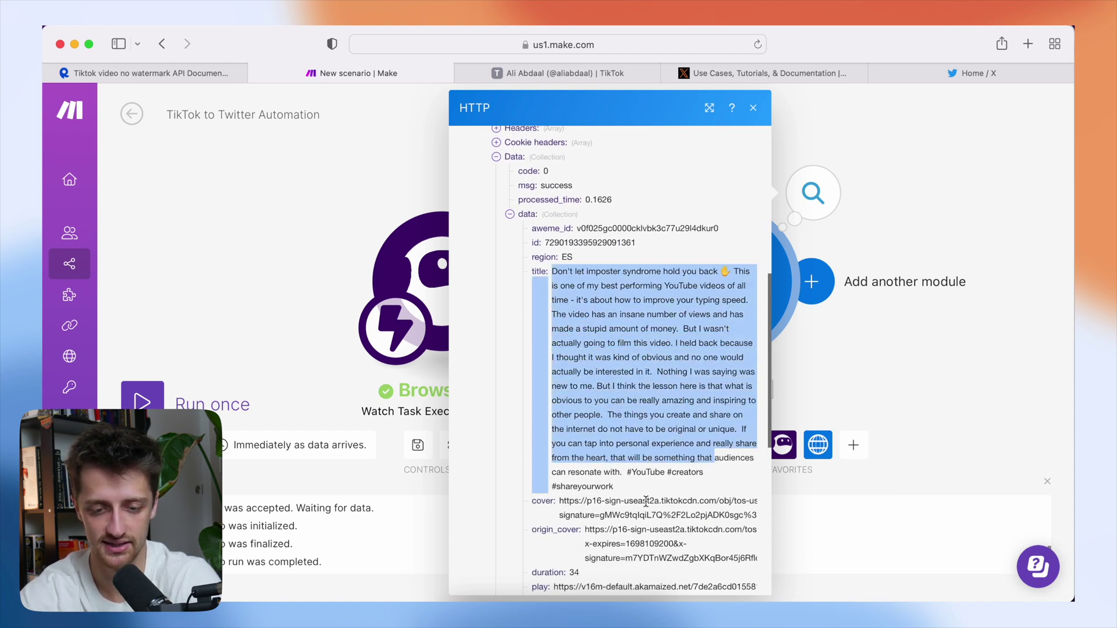
scroll(627, 386, "down", 8)
scroll(627, 385, "down", 6)
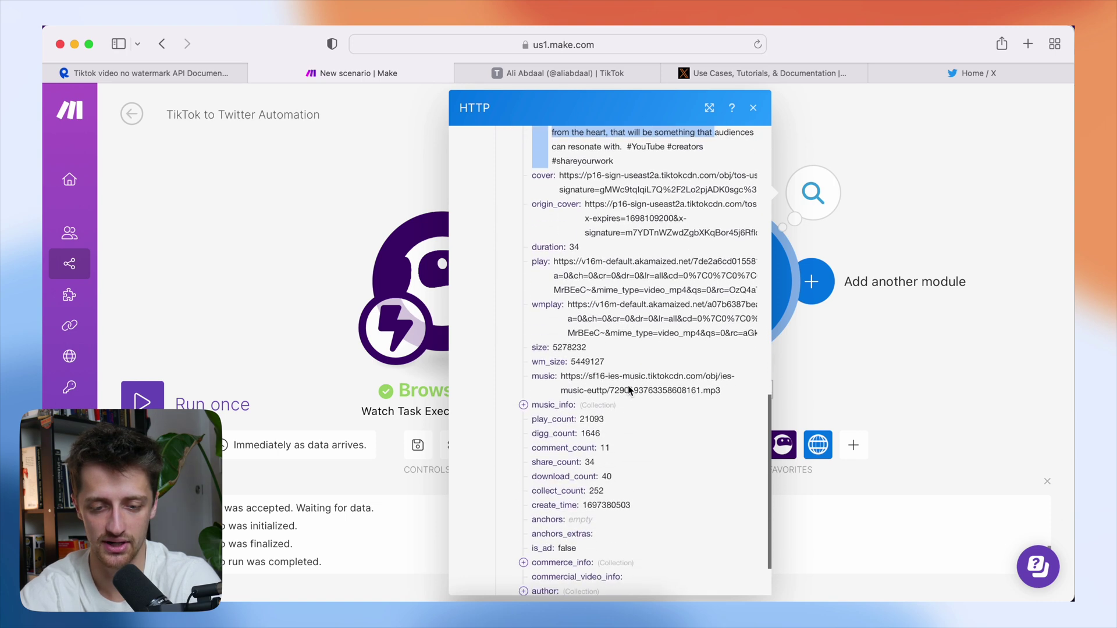
left_click(523, 336)
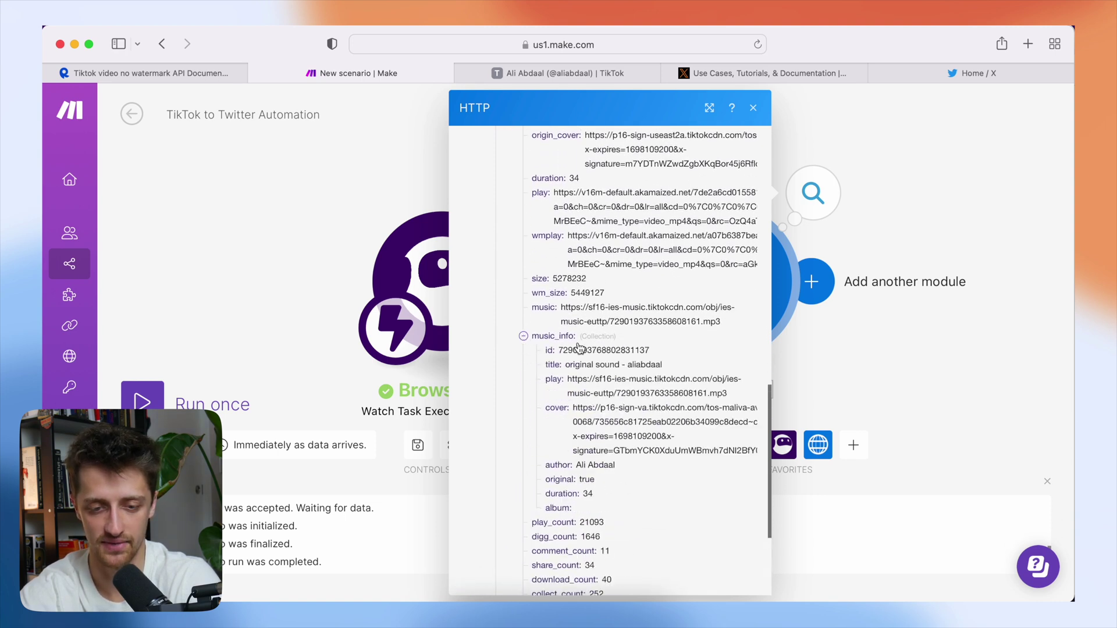
scroll(640, 290, "up", 2)
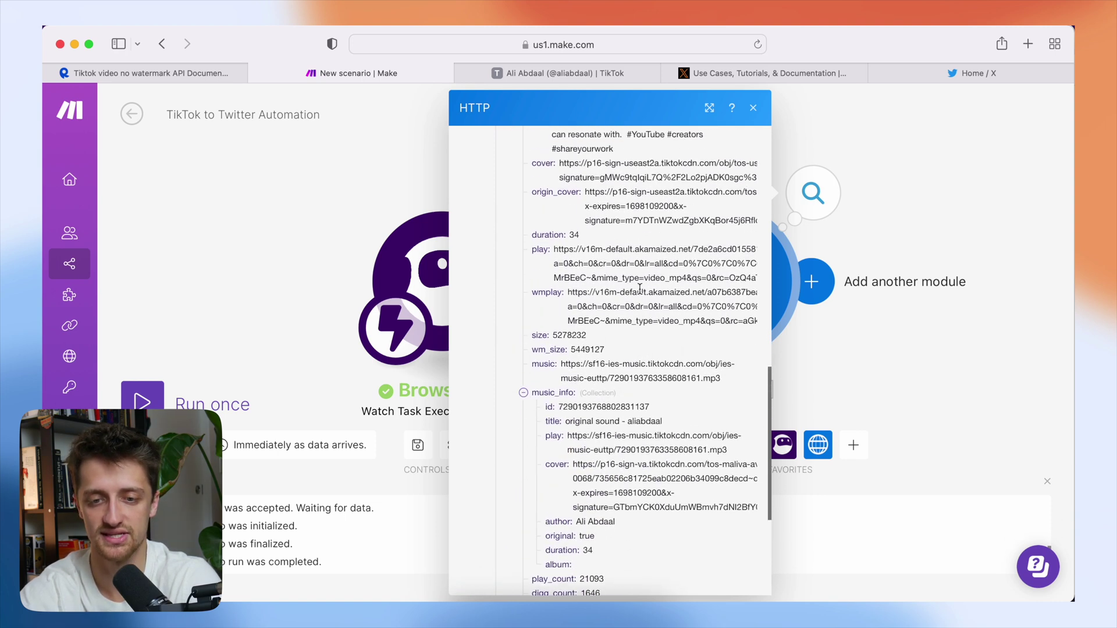
left_click(754, 110)
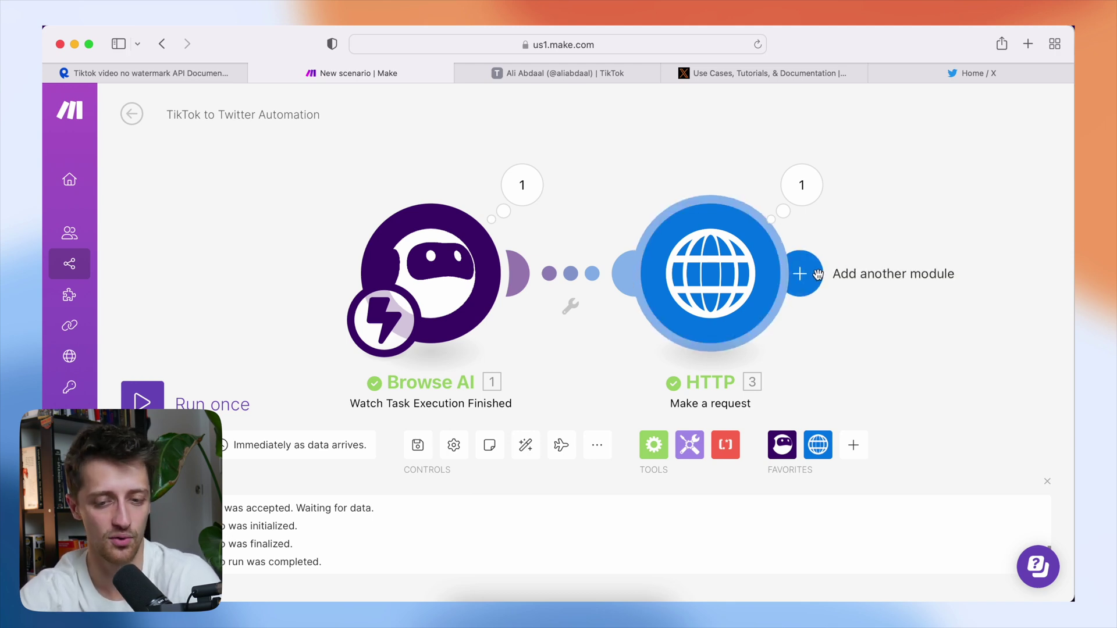
Step: Add a second HTTP "Make a request" module and map its URL to the music field in the first request's nested data
left_click(820, 274)
left_click(643, 262)
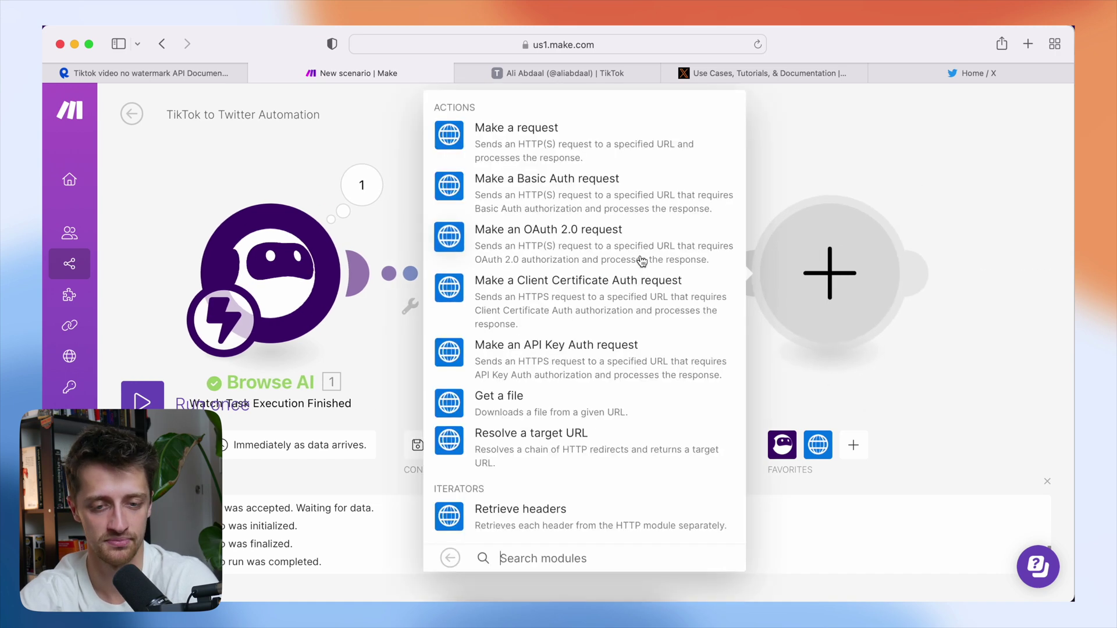
left_click(624, 140)
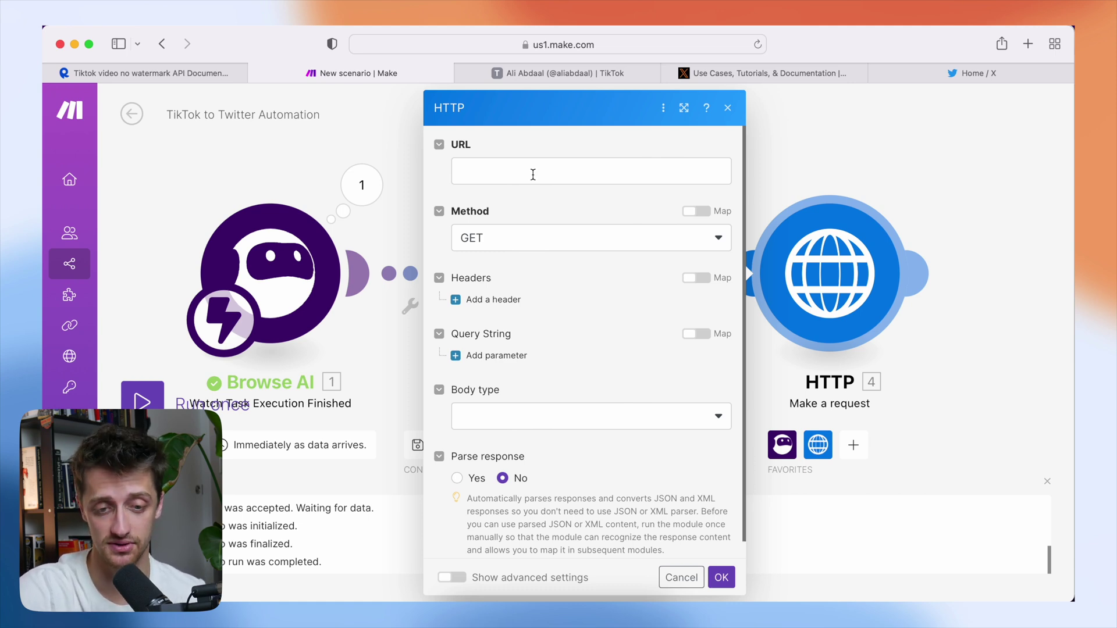
left_click(533, 175)
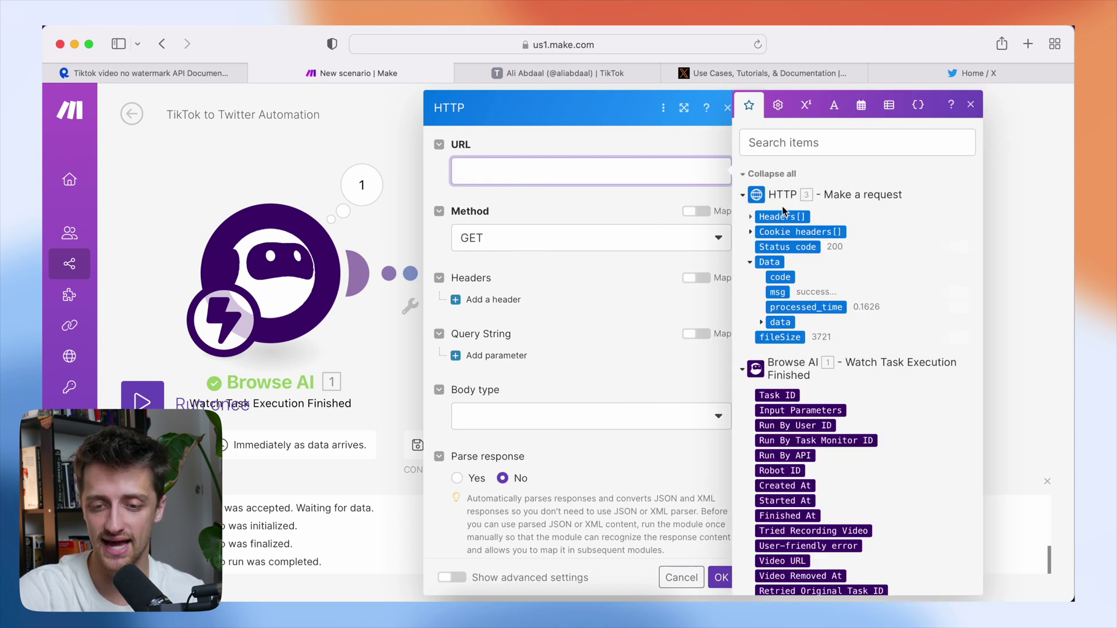
left_click(761, 322)
scroll(801, 371, "down", 3)
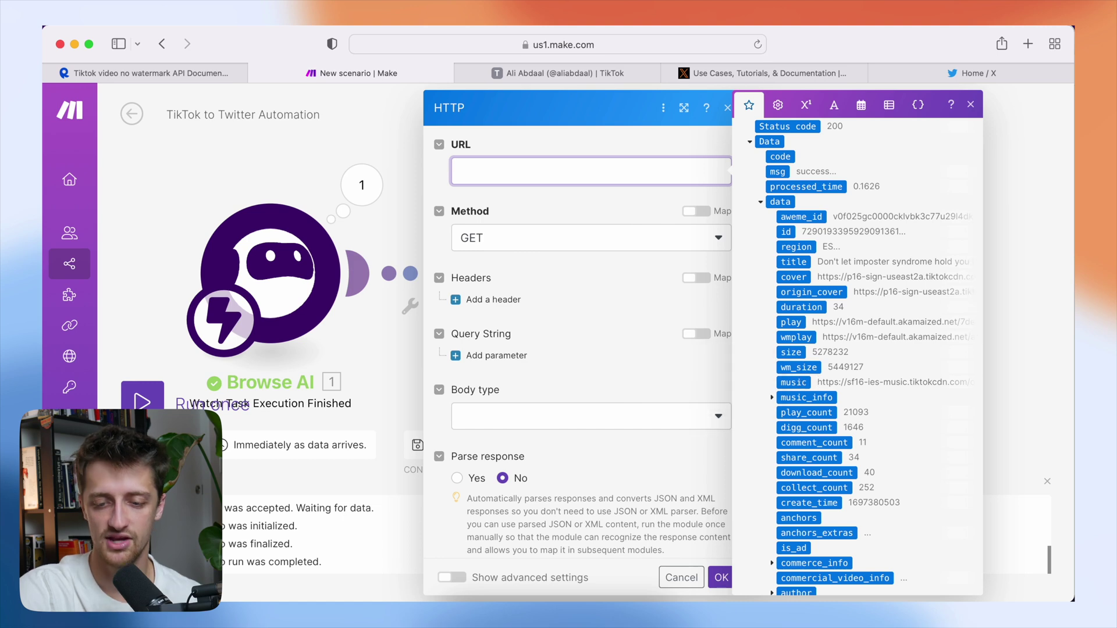
left_click_drag(818, 385, 947, 381)
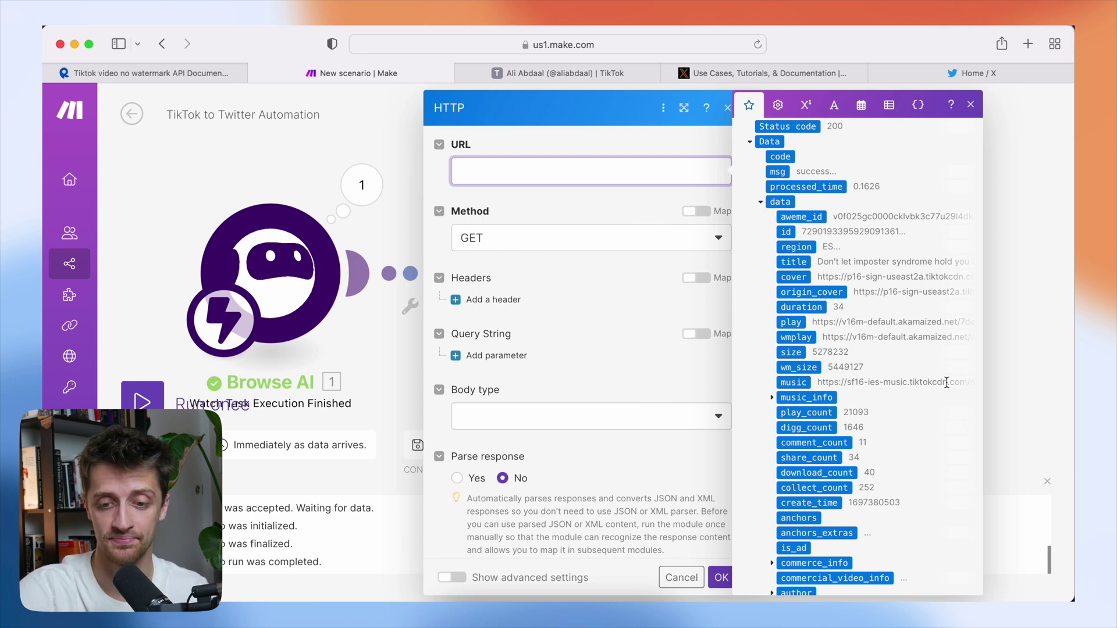
left_click(801, 384)
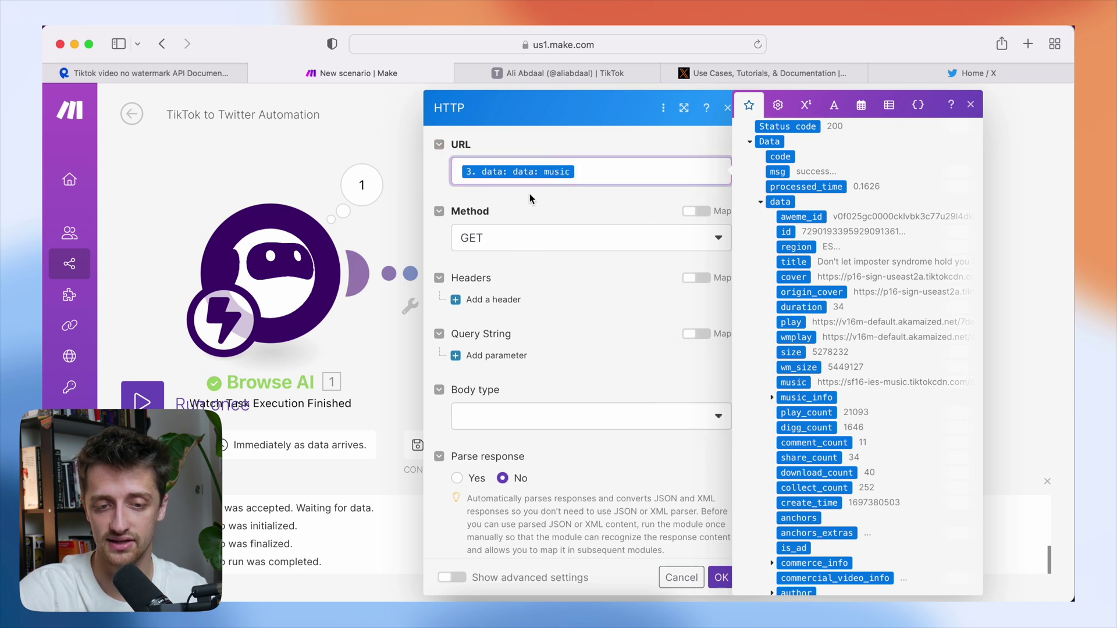
left_click(564, 144)
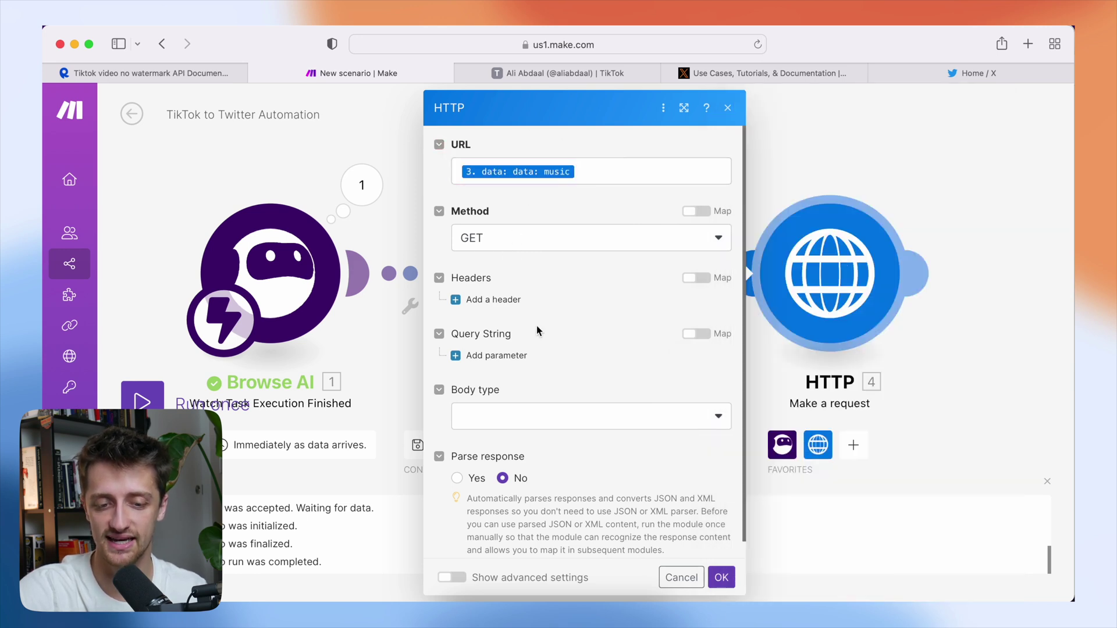
Step: Set Parse response to Yes for the second HTTP request and save the module
scroll(537, 326, "down", 1)
double_click(456, 460)
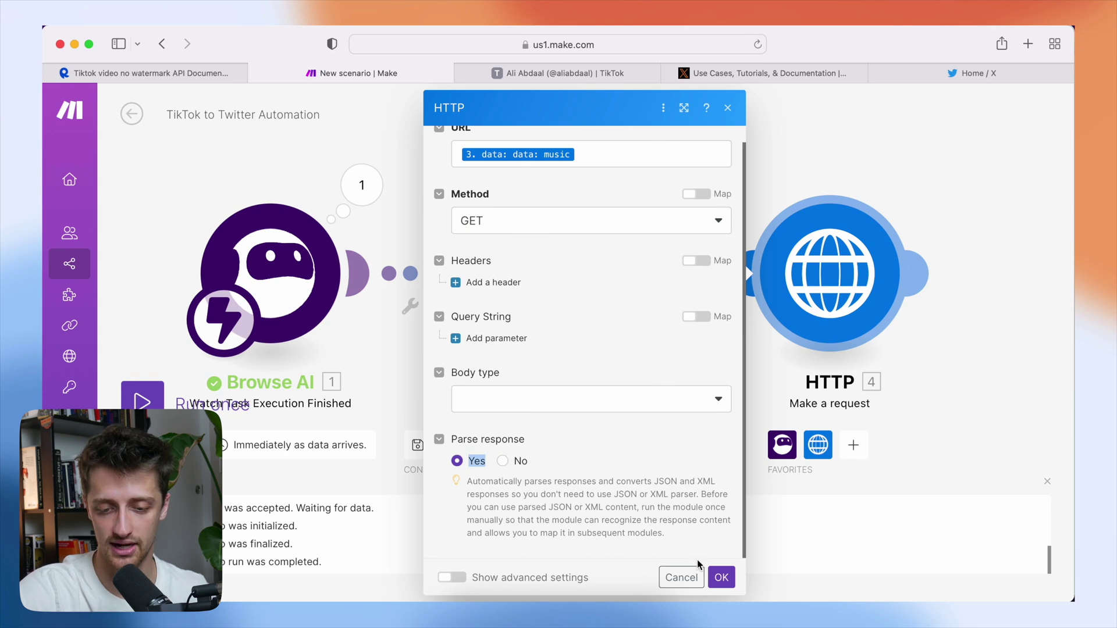
left_click(722, 577)
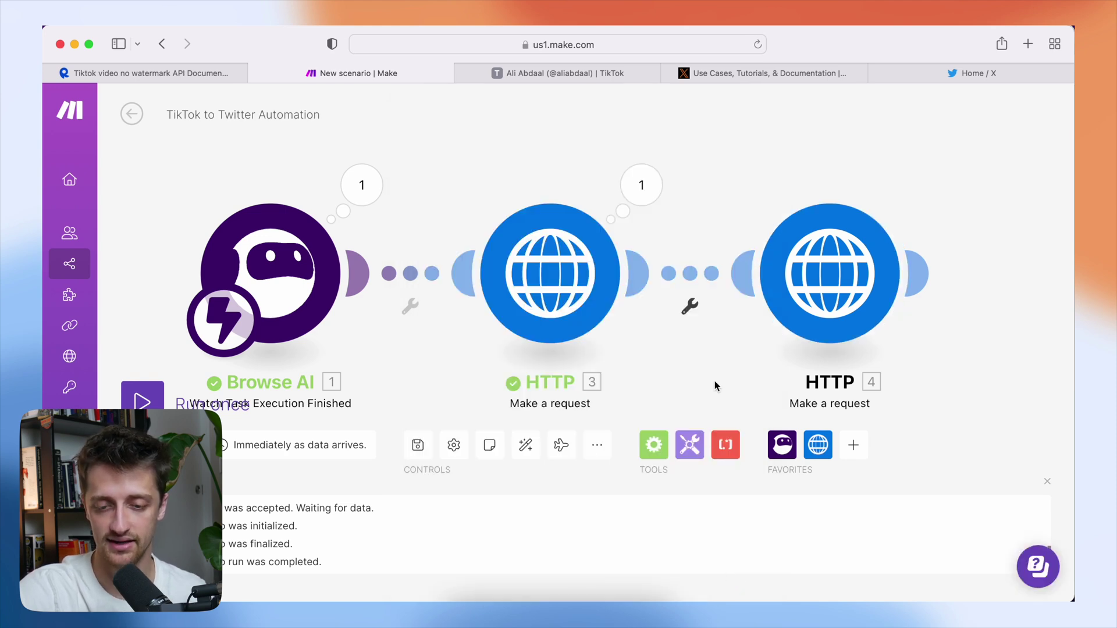
scroll(732, 320, "down", 3)
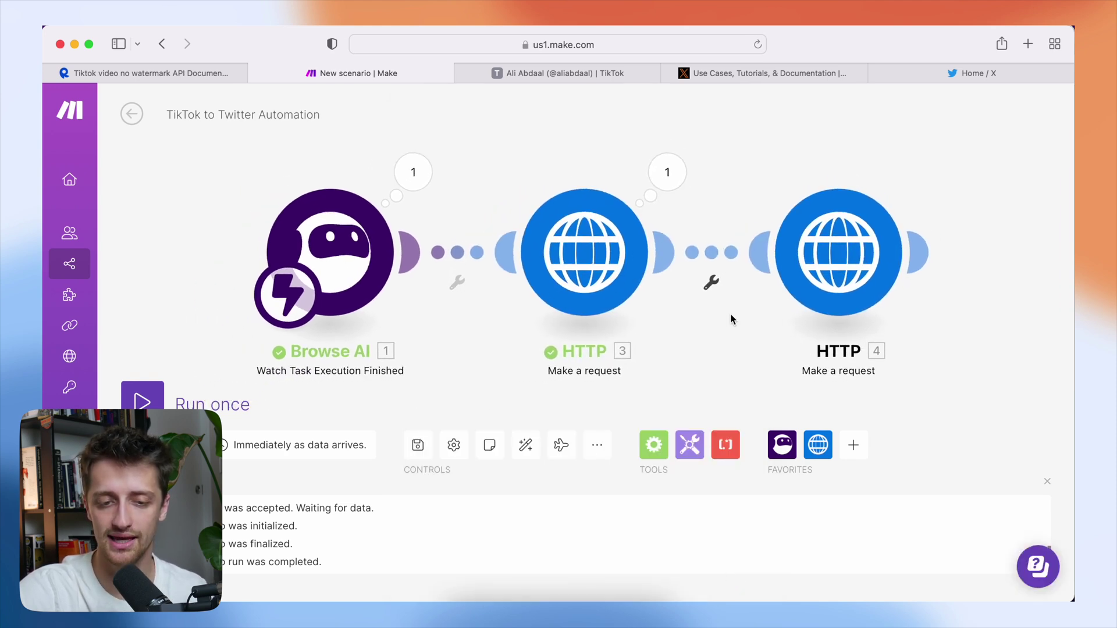
left_click_drag(728, 335, 715, 328)
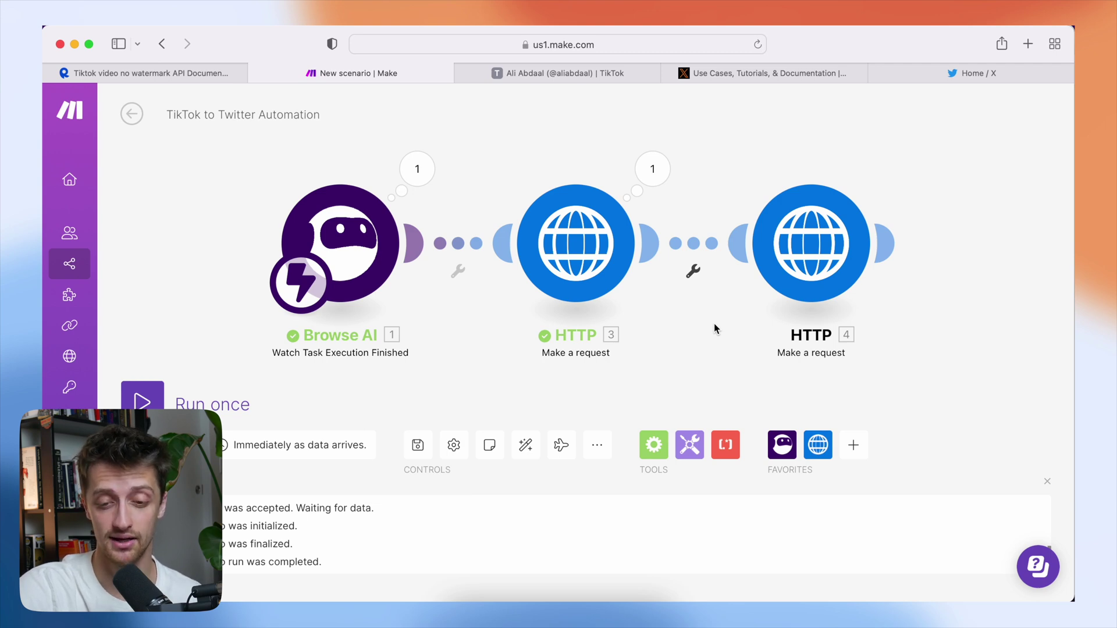
Step: Test the scenario with both HTTP modules by running it once, launching another robot task in Browse AI, and returning to Make
left_click(142, 401)
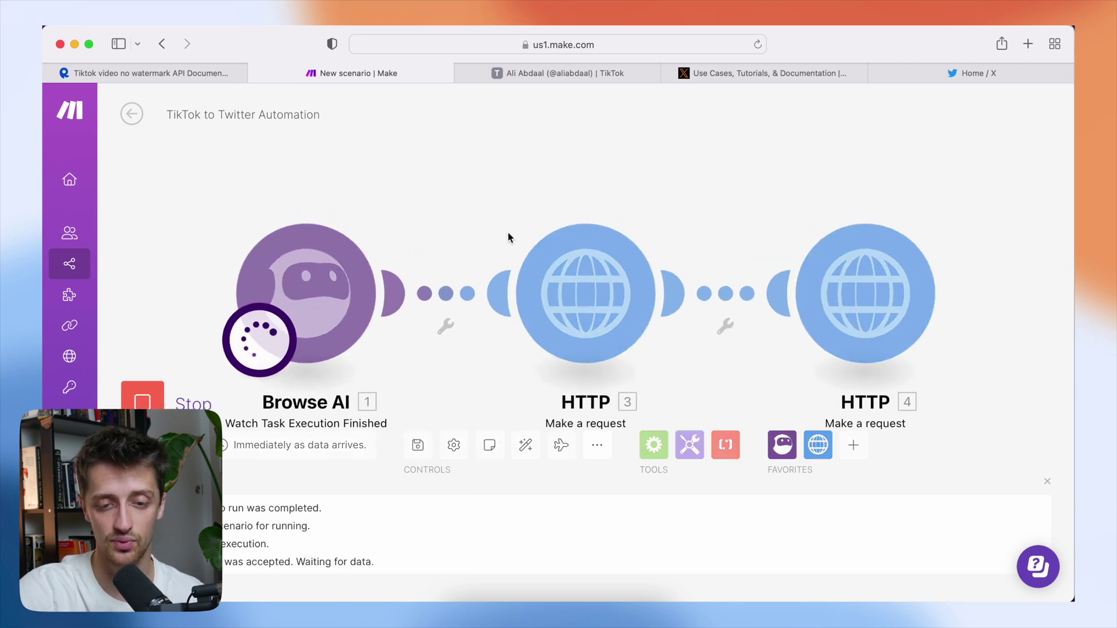
left_click_drag(498, 221, 519, 195)
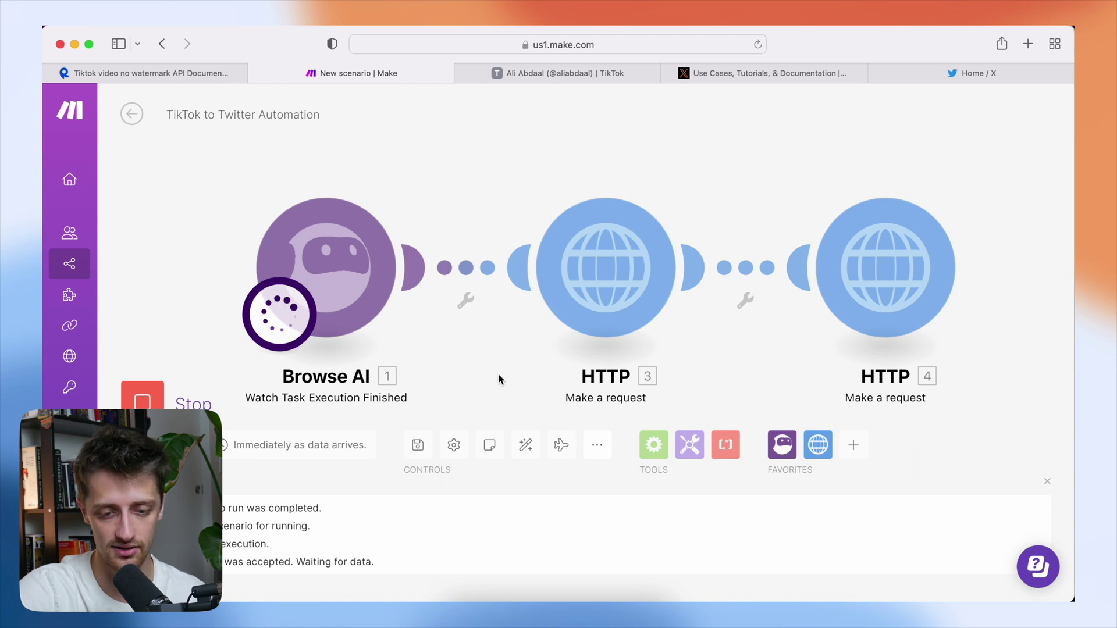
left_click(520, 614)
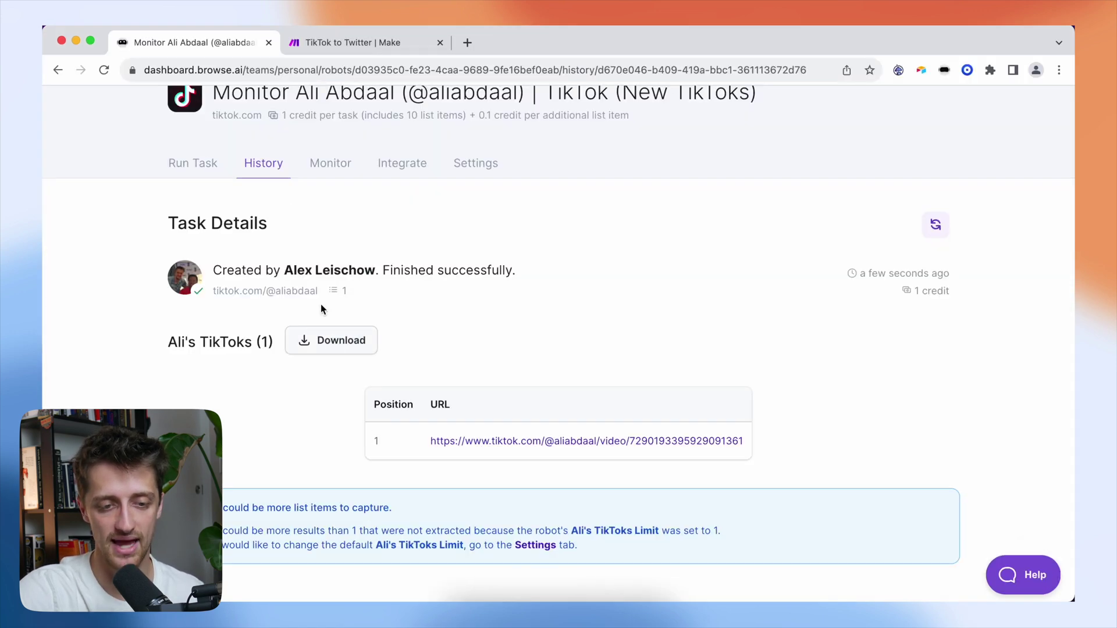
left_click(212, 161)
scroll(612, 378, "down", 1)
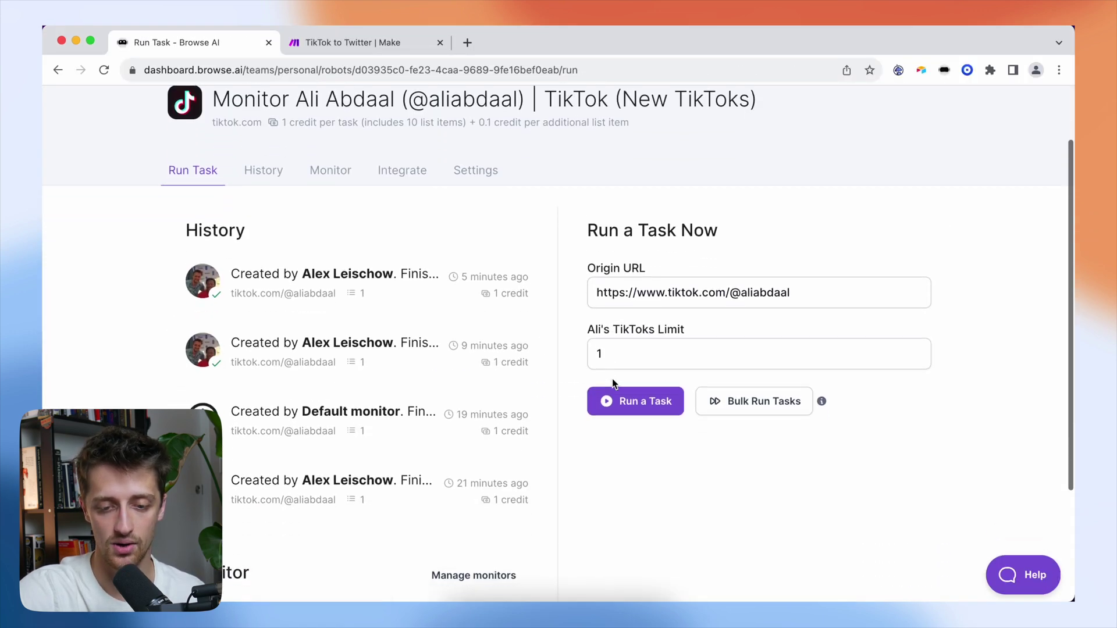
left_click(636, 401)
scroll(633, 418, "down", 3)
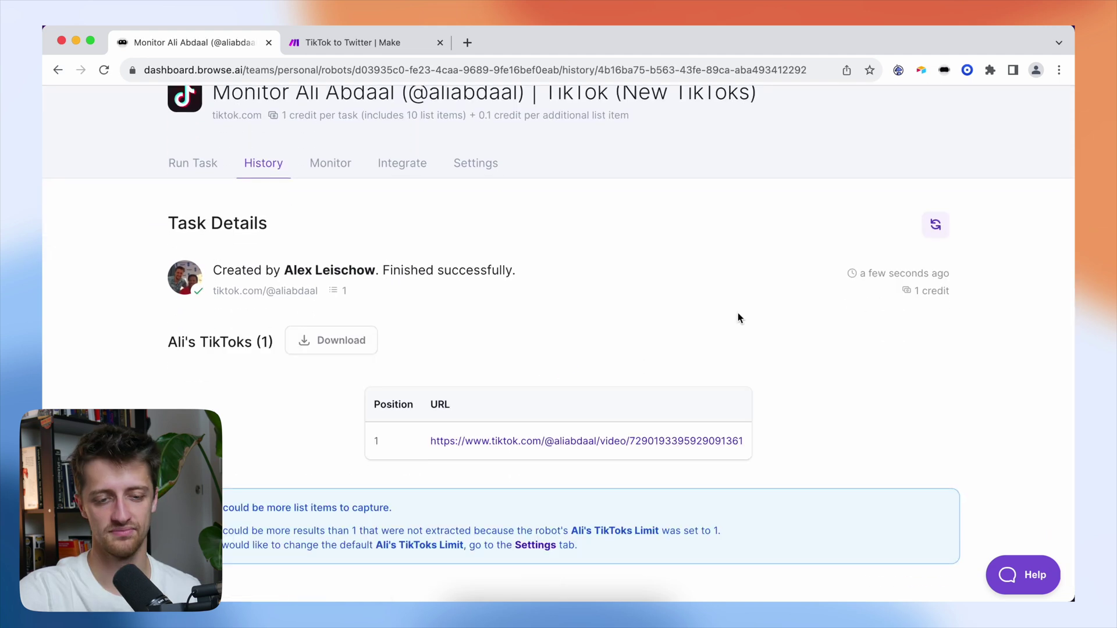
left_click(558, 612)
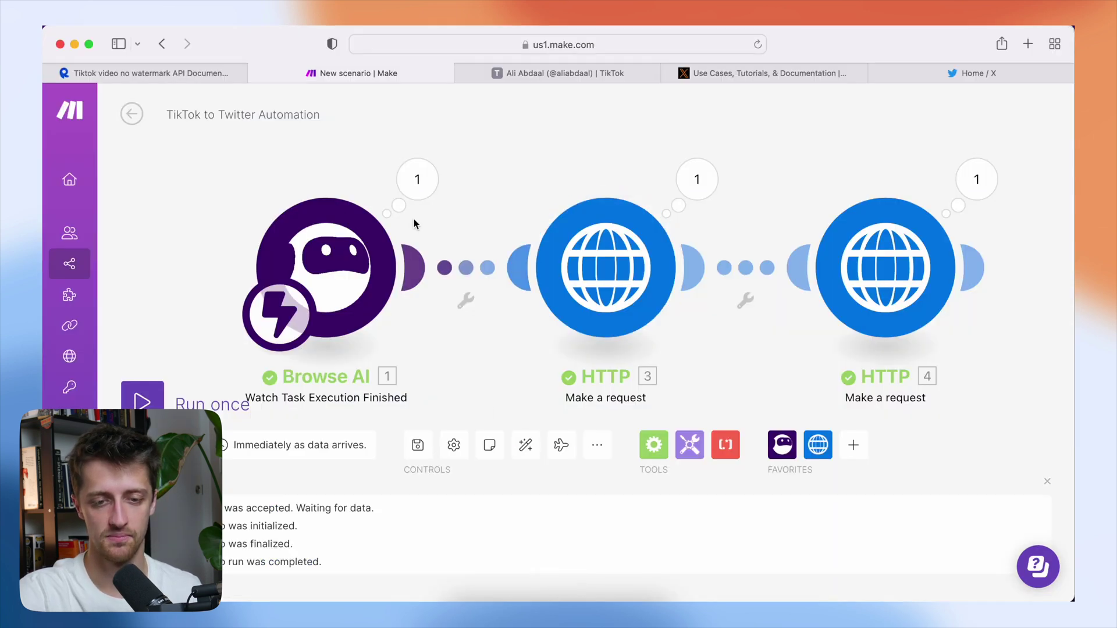
Step: Inspect the second HTTP request's output and examine the binary audio content of its Data field
left_click(977, 179)
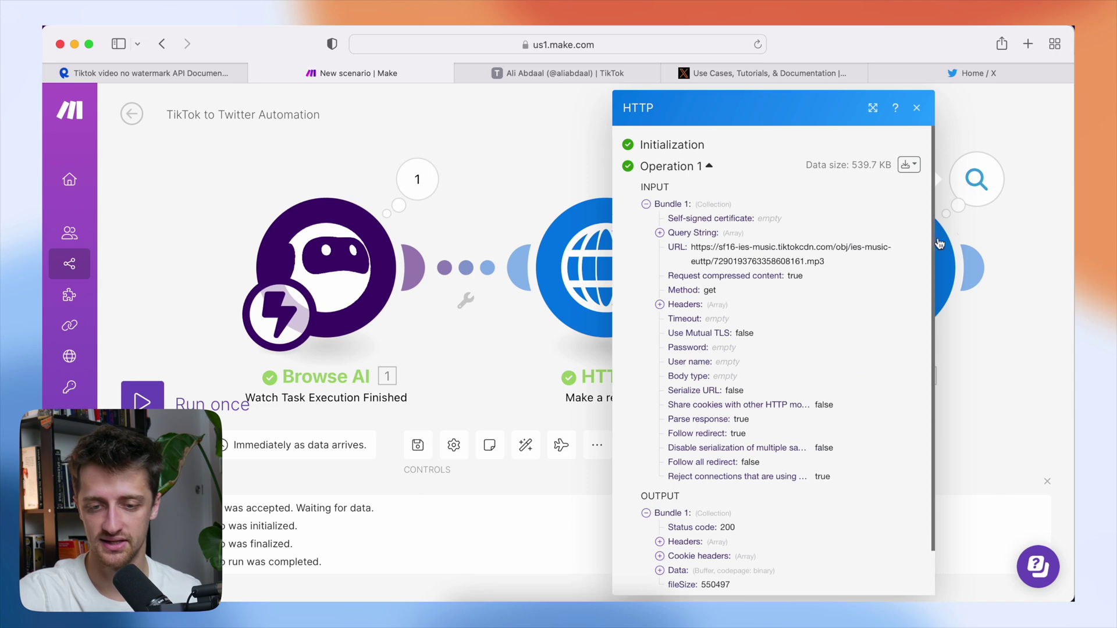
scroll(667, 450, "down", 2)
left_click(661, 521)
scroll(685, 547, "down", 5)
left_click_drag(673, 396, 752, 484)
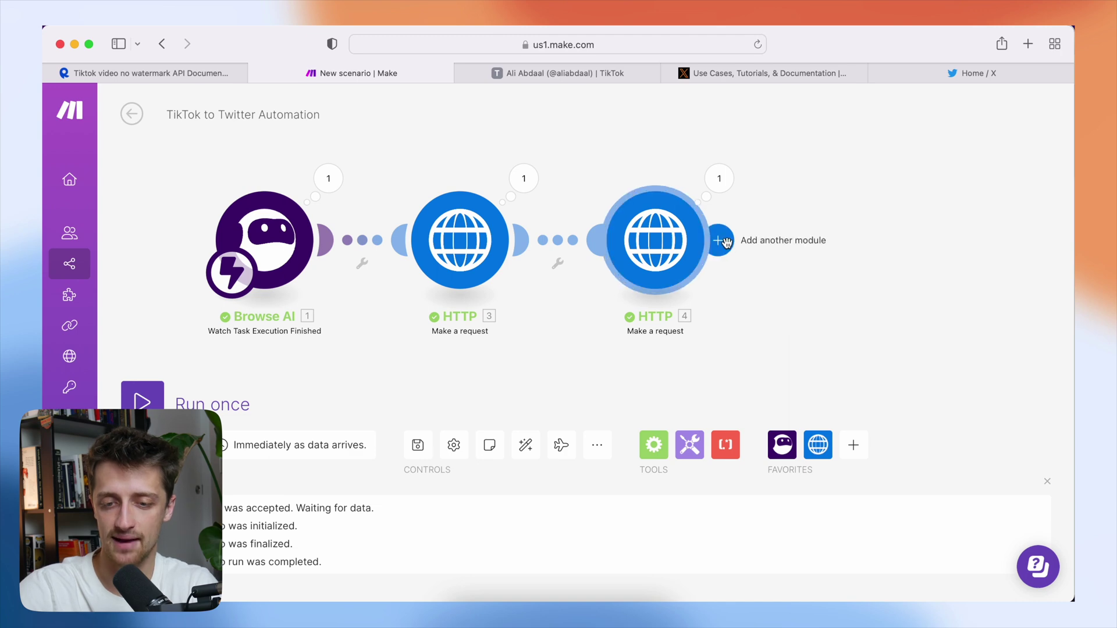
Step: Add an OpenAI "Create a Transcription (Whisper)" module after the second HTTP request
left_click(726, 242)
type("openai")
key("Return")
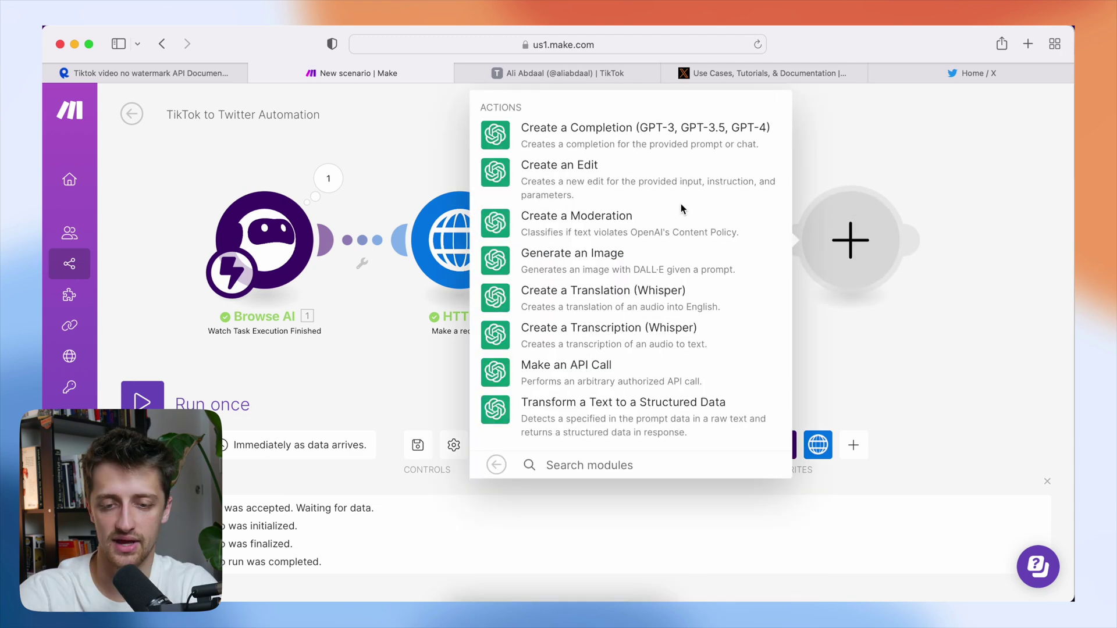
left_click(717, 341)
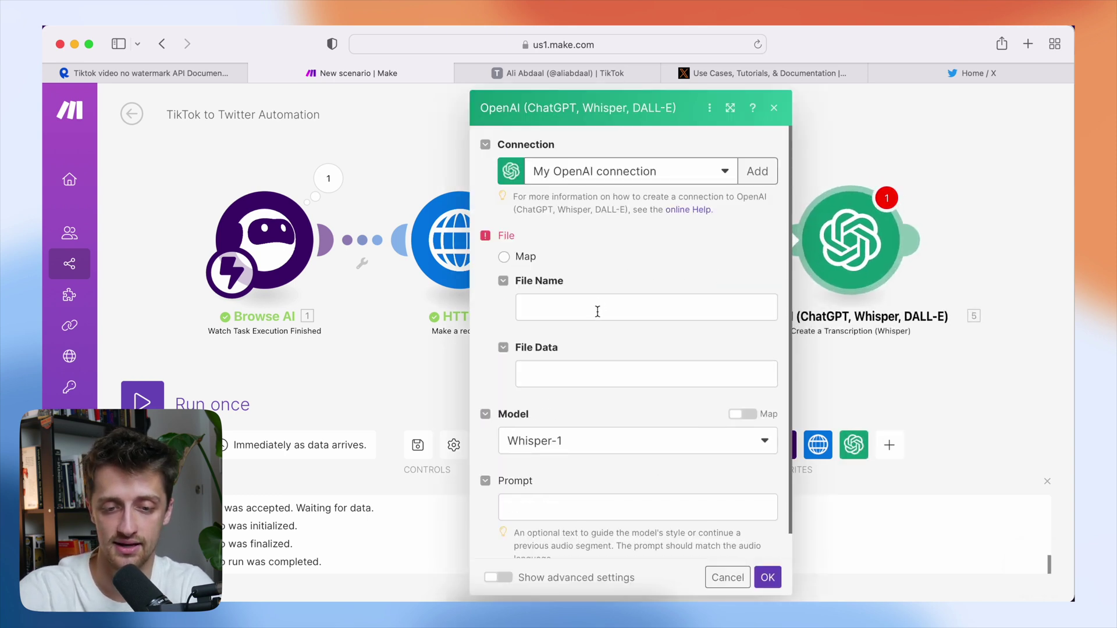
Step: Set the transcription module's file name to the timestamp variable followed by ".mp3"
left_click(596, 308)
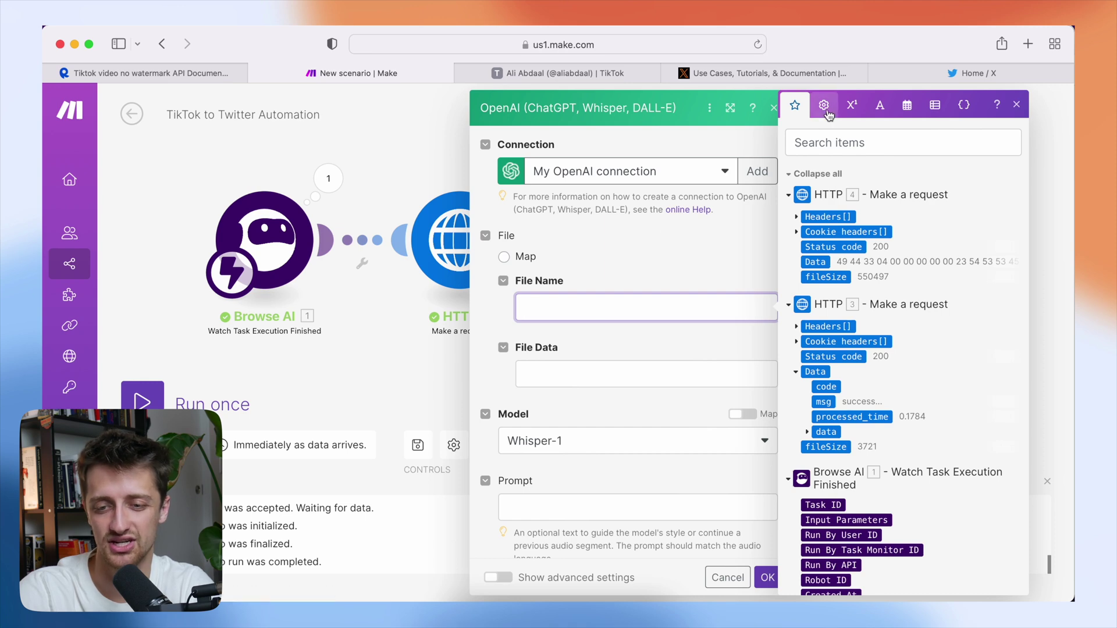
left_click(911, 110)
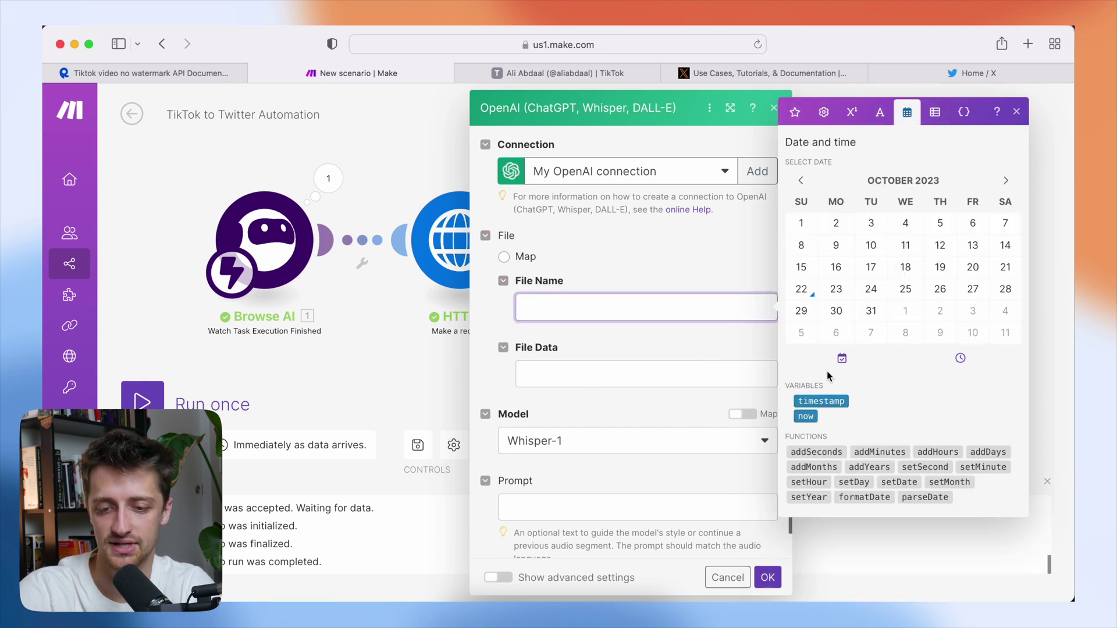
left_click(821, 401)
type(".mp3")
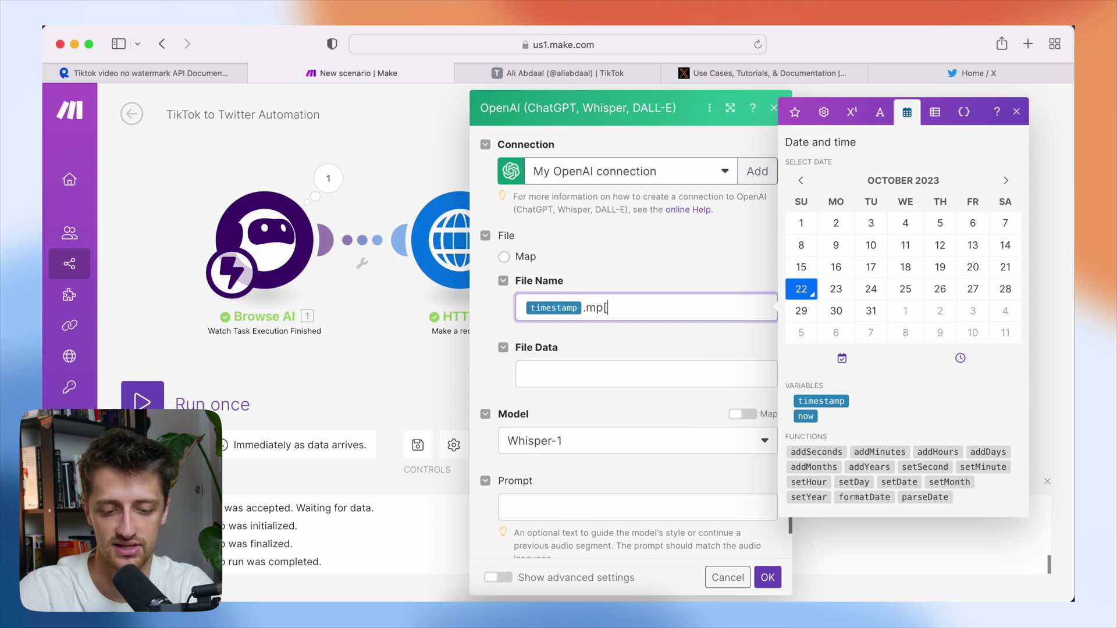
left_click(624, 279)
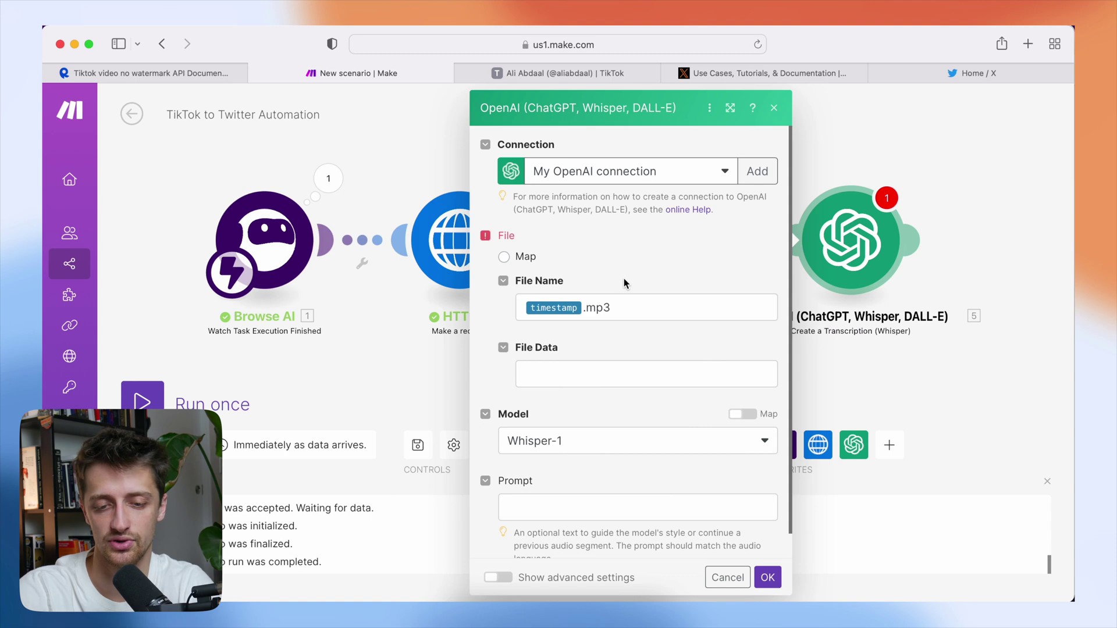
Step: Map the transcription's File Data to the Data output of the second HTTP request and save the module
left_click(572, 372)
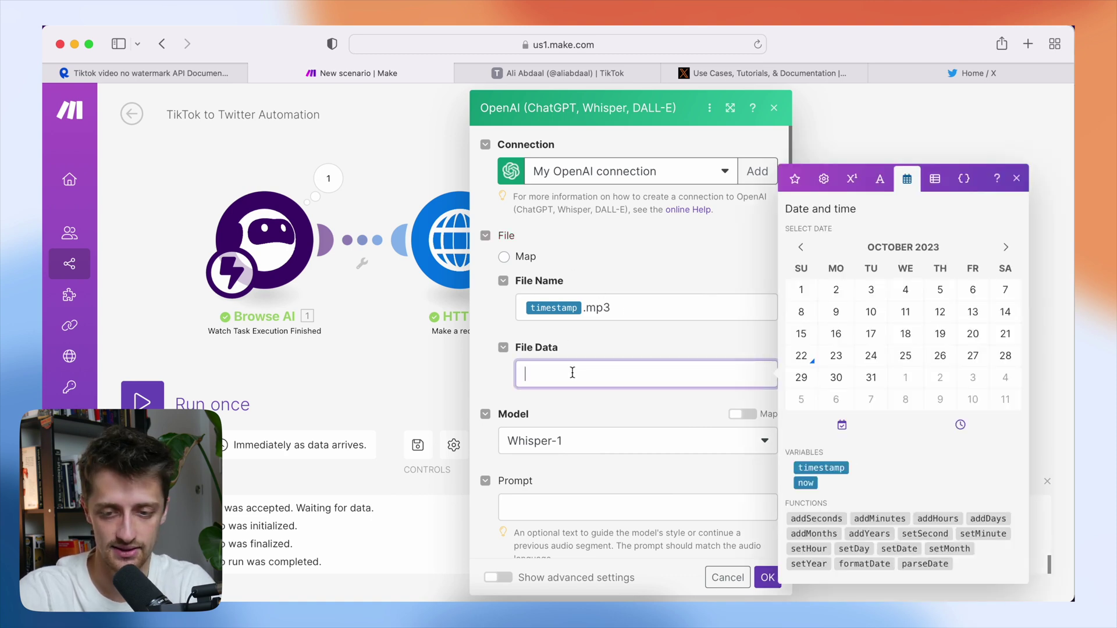
left_click(803, 179)
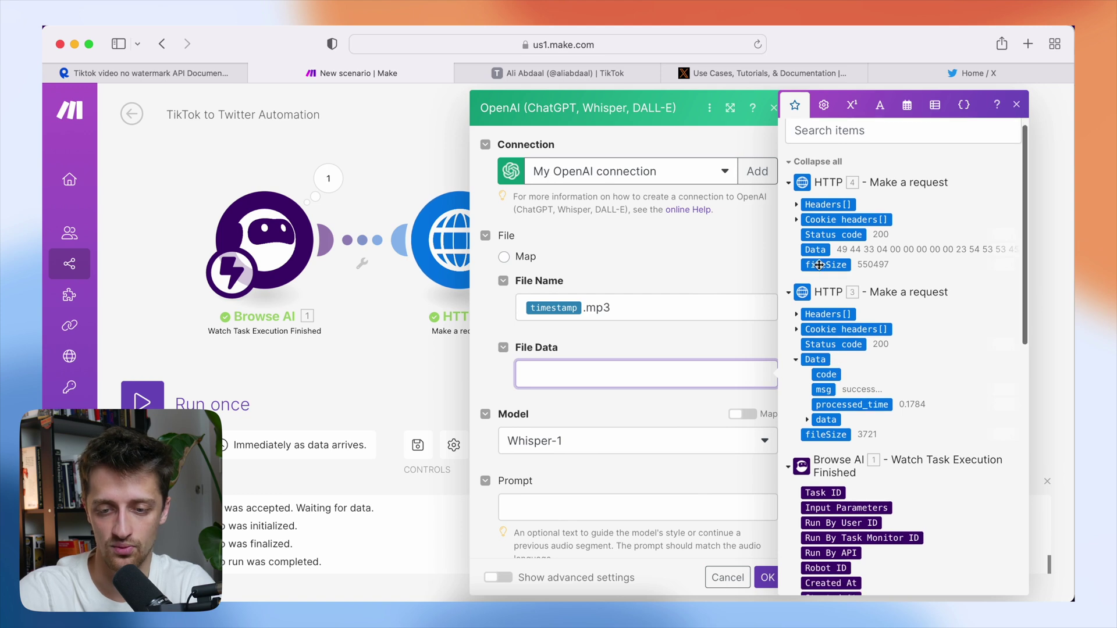
mouse_move(819, 251)
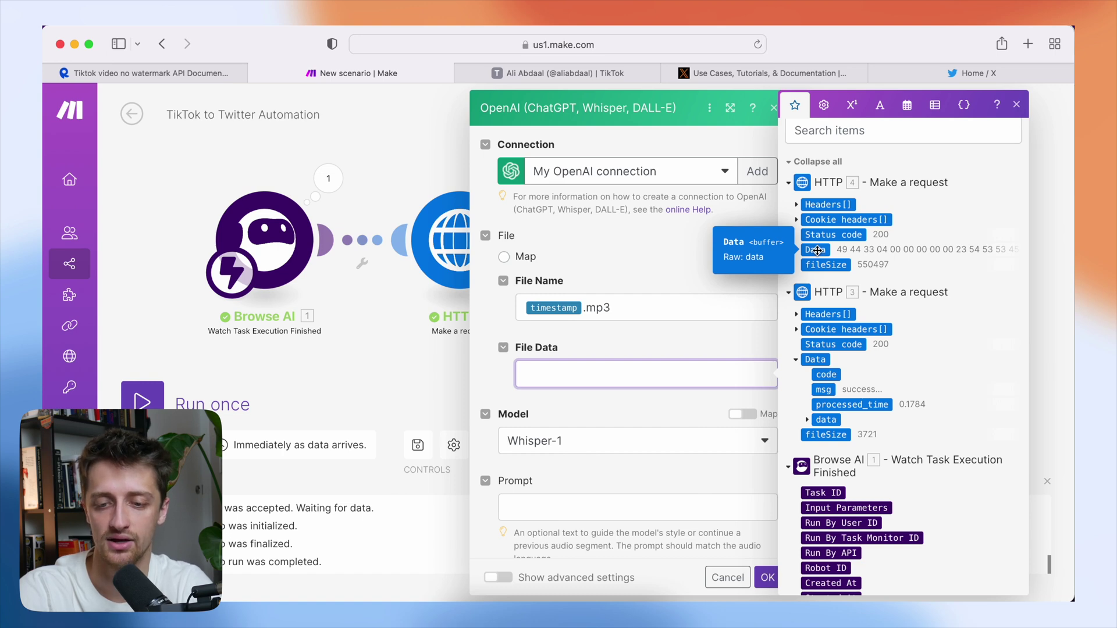
left_click(818, 251)
left_click_drag(844, 250, 938, 250)
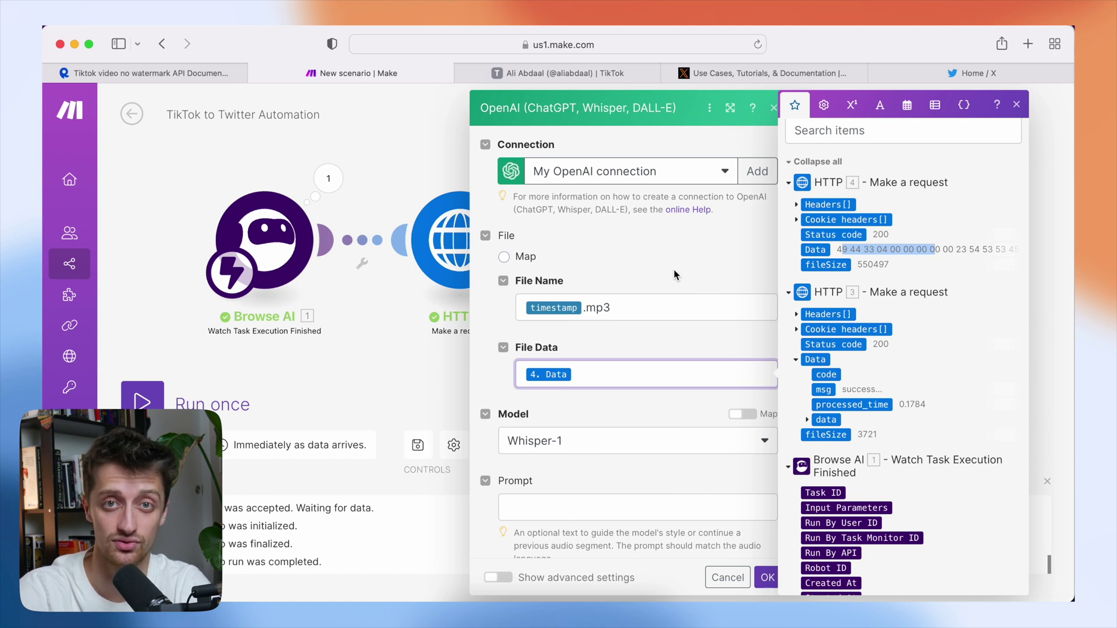
left_click(674, 270)
left_click(767, 578)
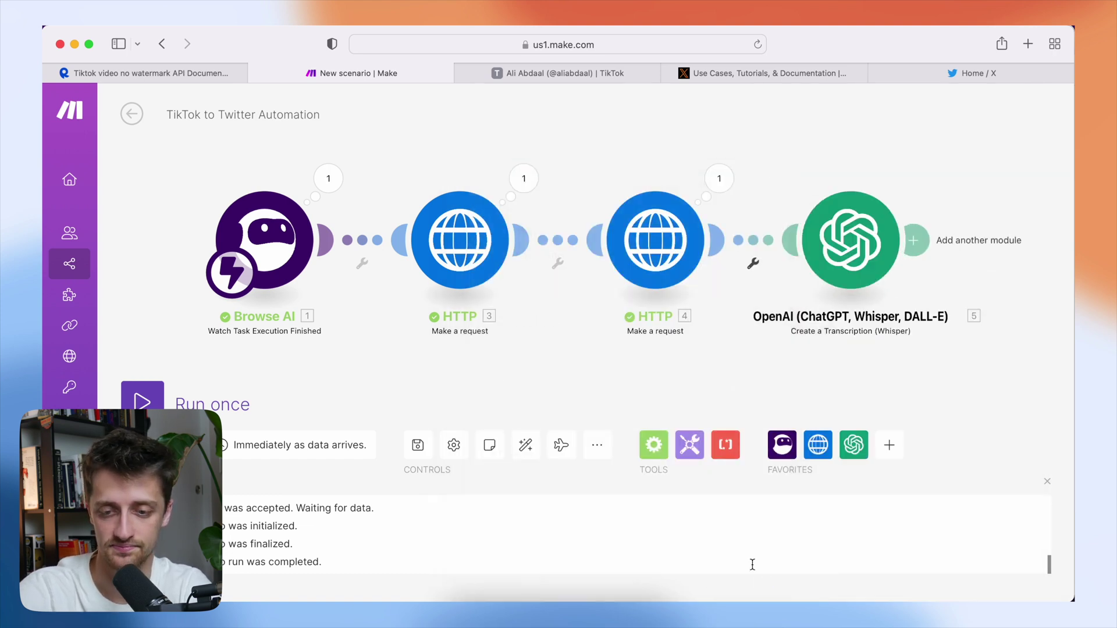
Step: Test the scenario with the transcription module by running it once and launching the robot task in Browse AI
left_click(149, 404)
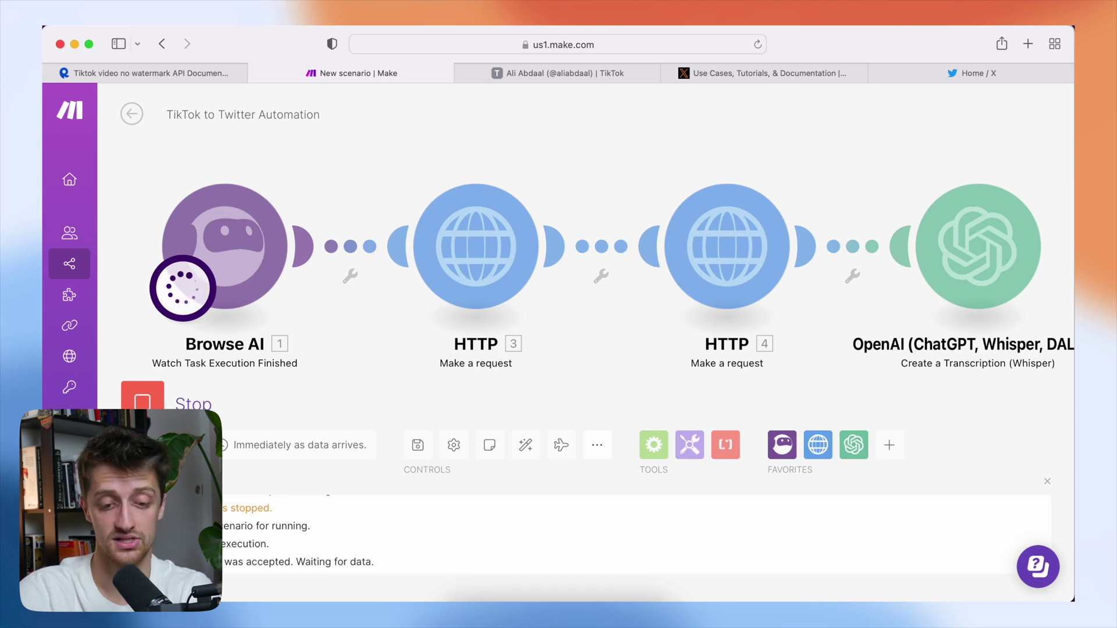
left_click(521, 614)
left_click(198, 161)
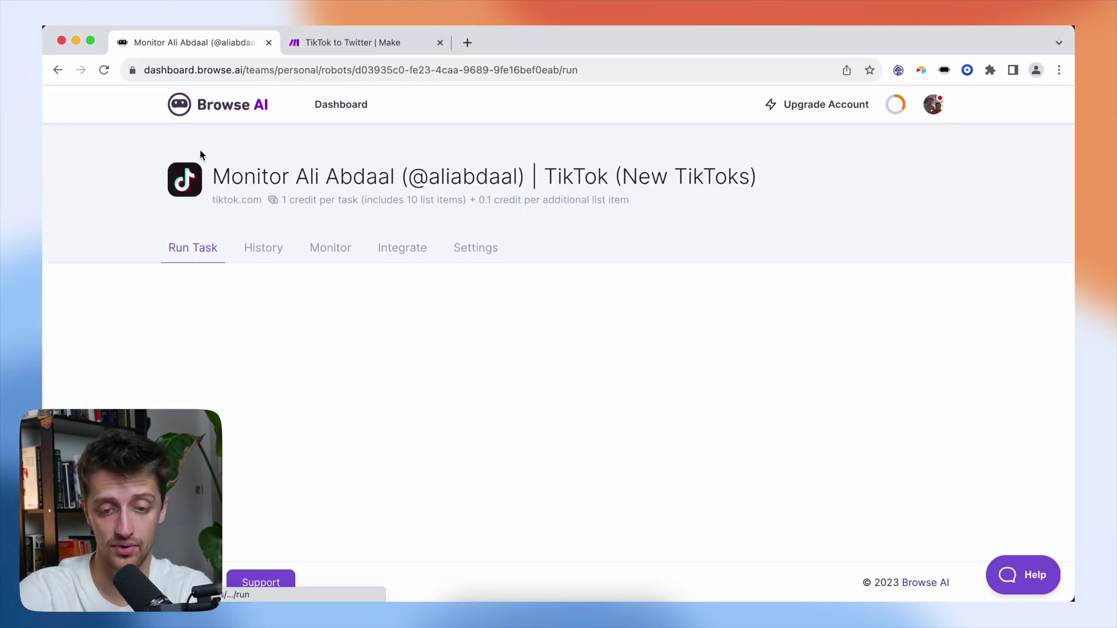
left_click(636, 405)
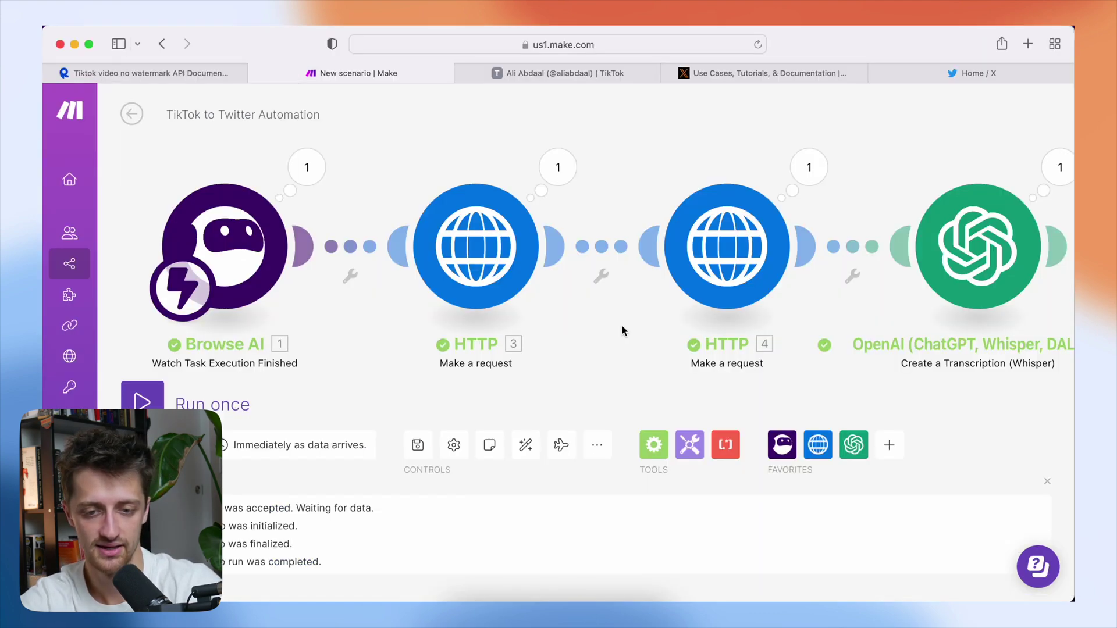
Step: Examine the Whisper module's output text, compare it with the newest video on the TikTok profile, and return to the scenario
scroll(622, 331, "down", 2)
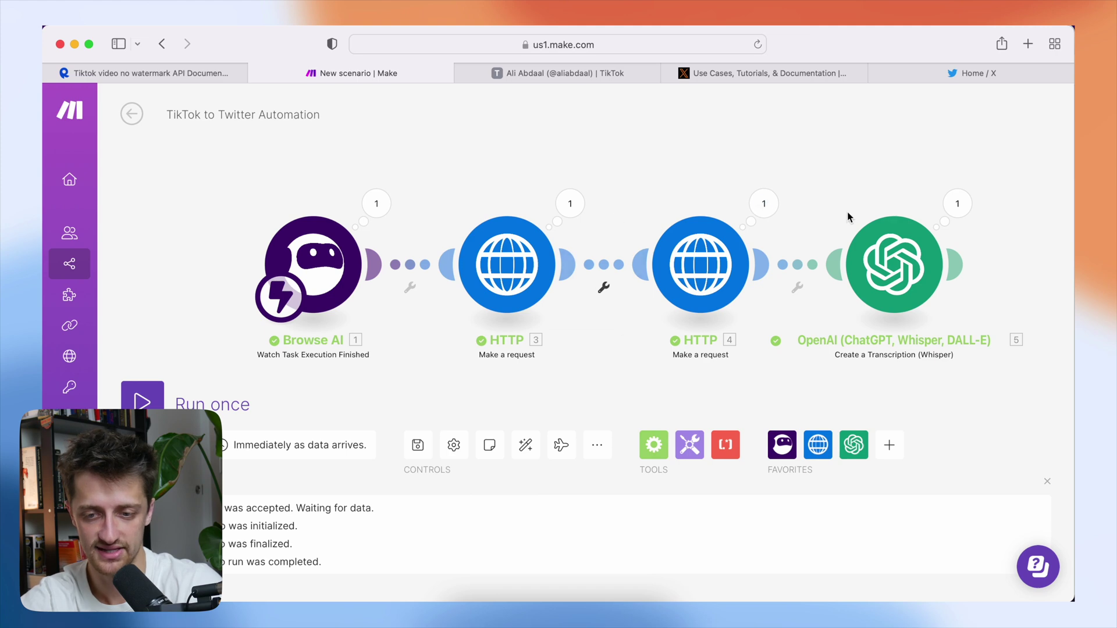
left_click(957, 205)
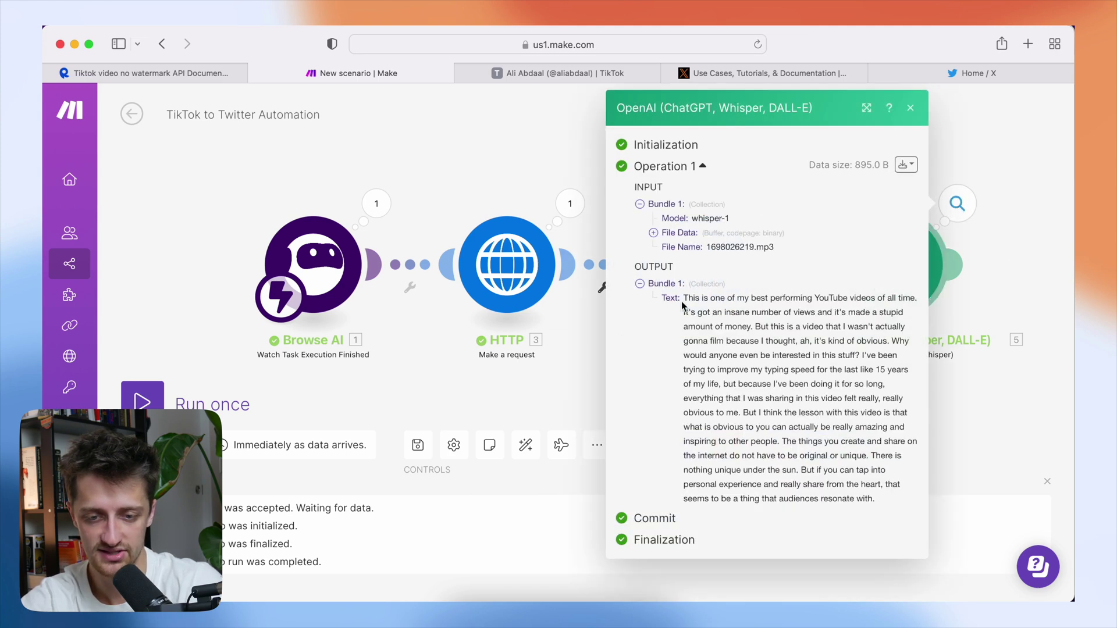
left_click_drag(685, 298, 876, 499)
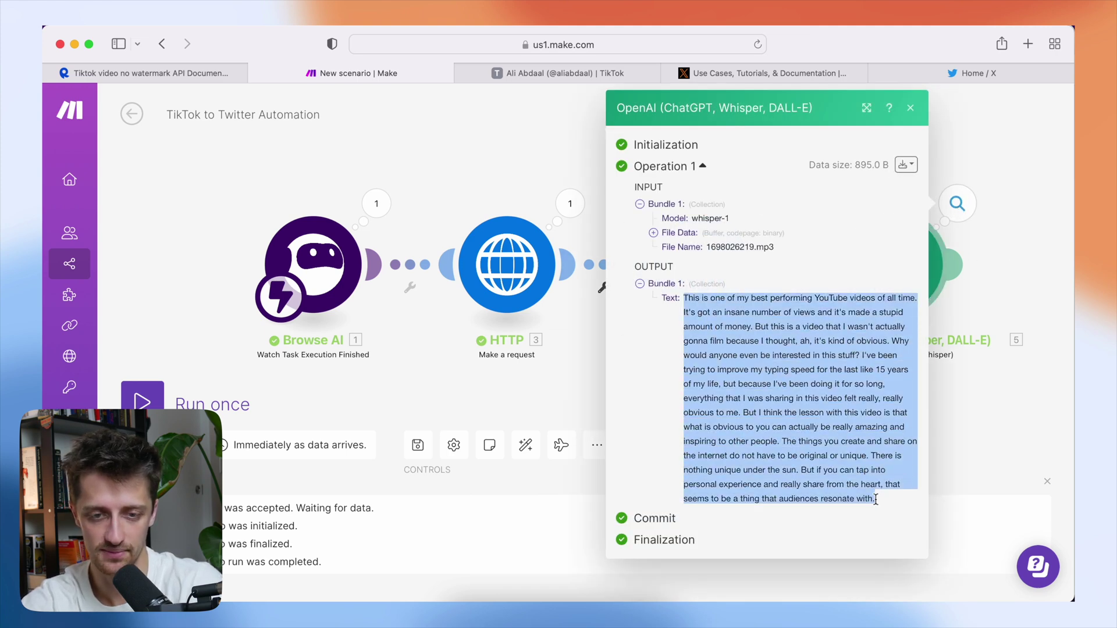
left_click(532, 76)
scroll(381, 373, "down", 5)
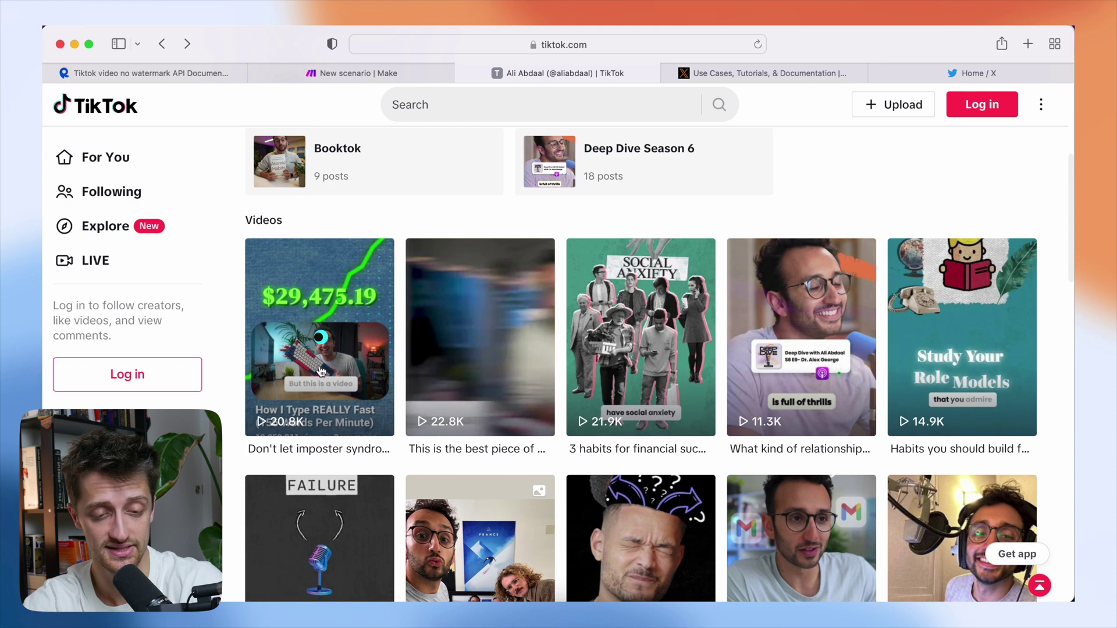
left_click(323, 72)
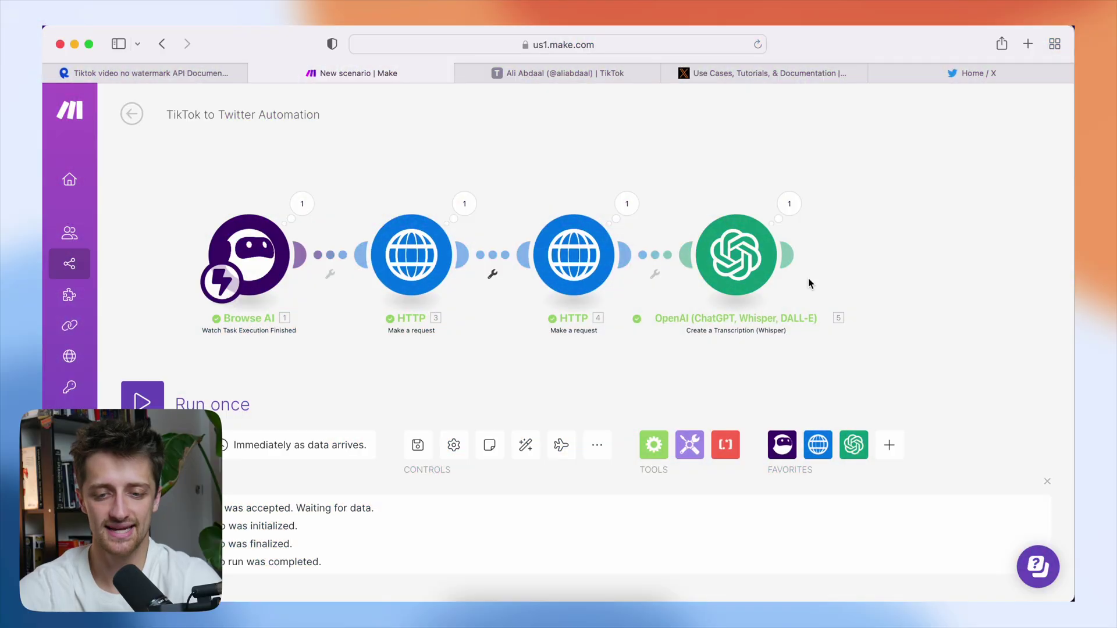
Step: Add an OpenAI "Create a Completion" module after the transcription and choose the gpt-3.5-turbo-16k model
left_click(796, 256)
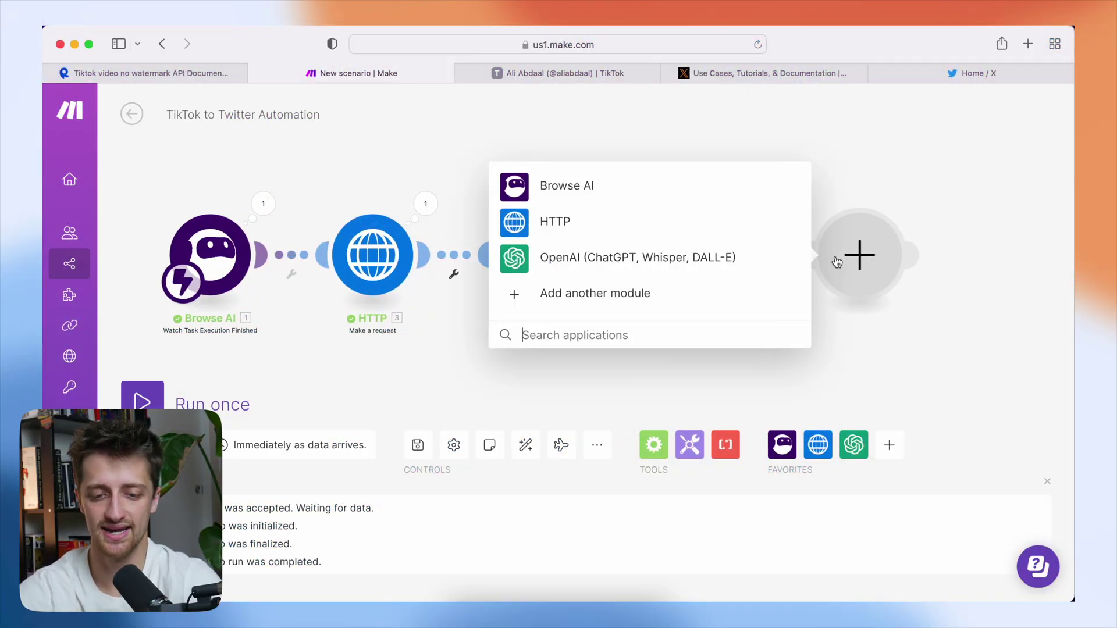
left_click(647, 269)
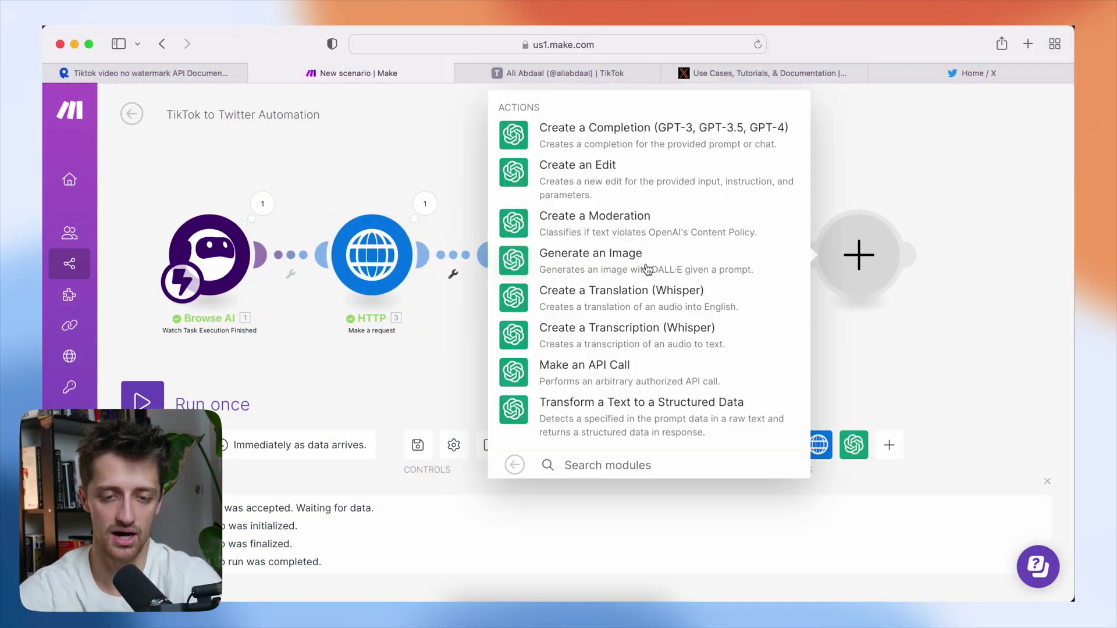
left_click(632, 144)
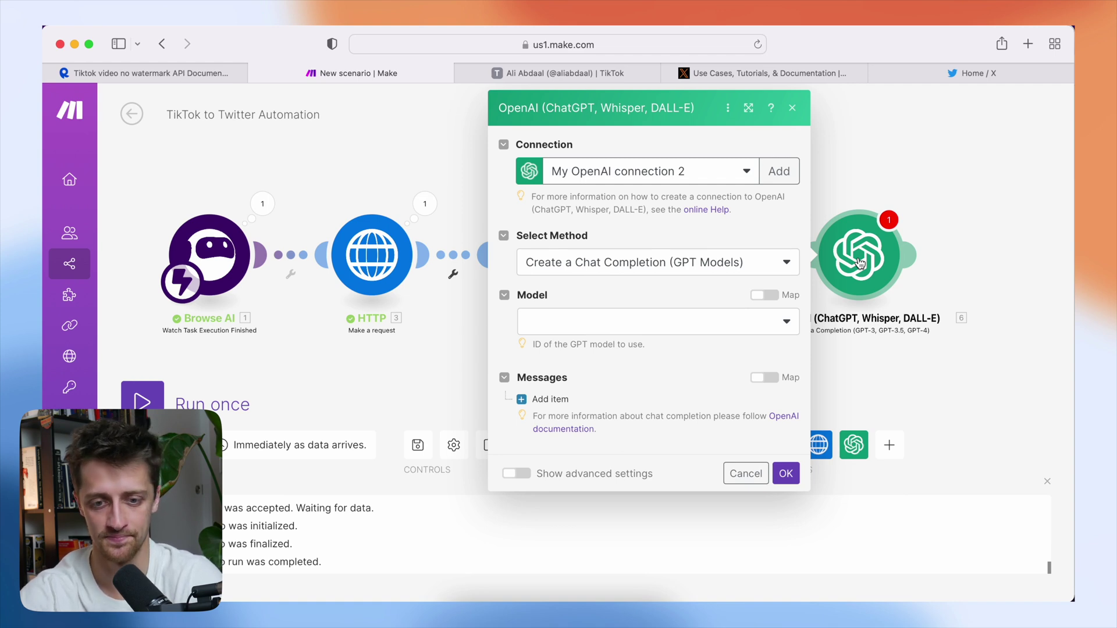
left_click(630, 319)
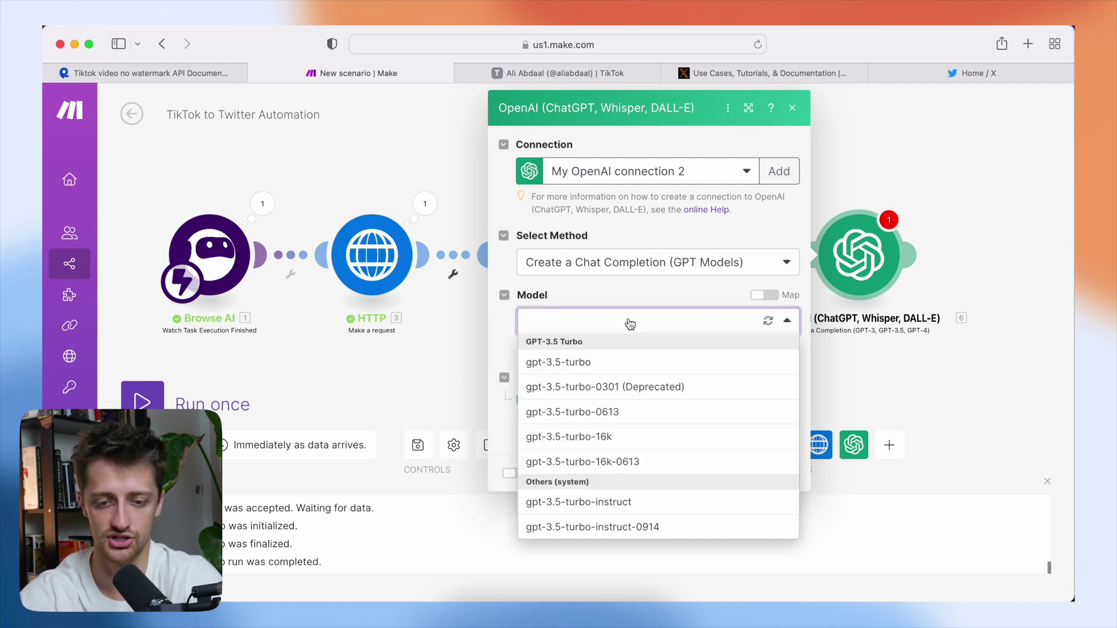
left_click(619, 437)
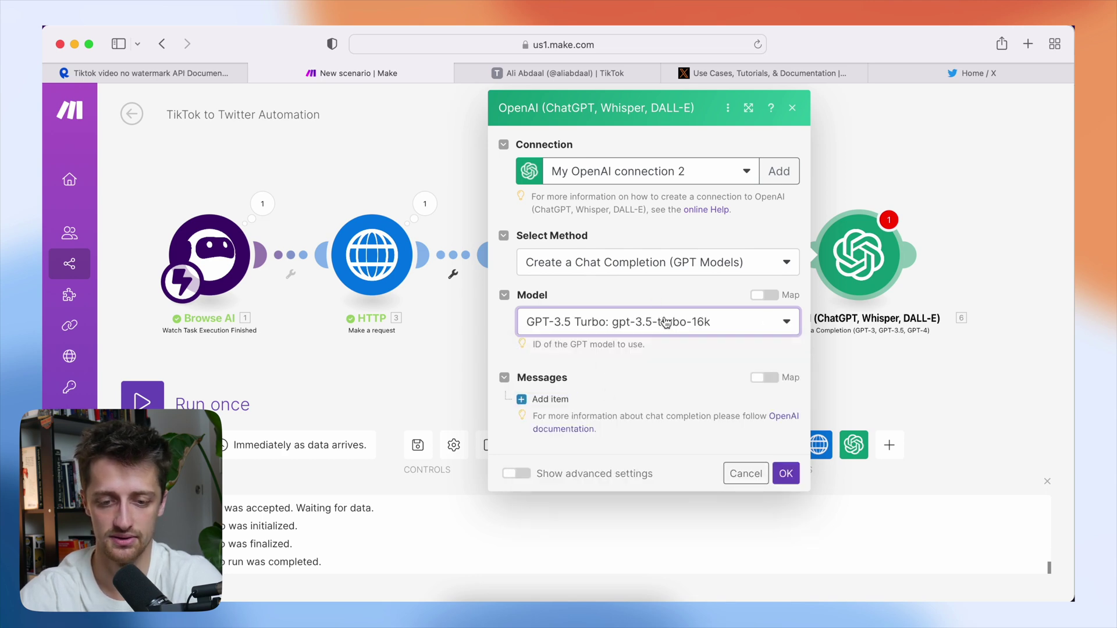
Step: Add a message item to the chat completion and set its role to User
left_click(550, 401)
scroll(637, 380, "down", 3)
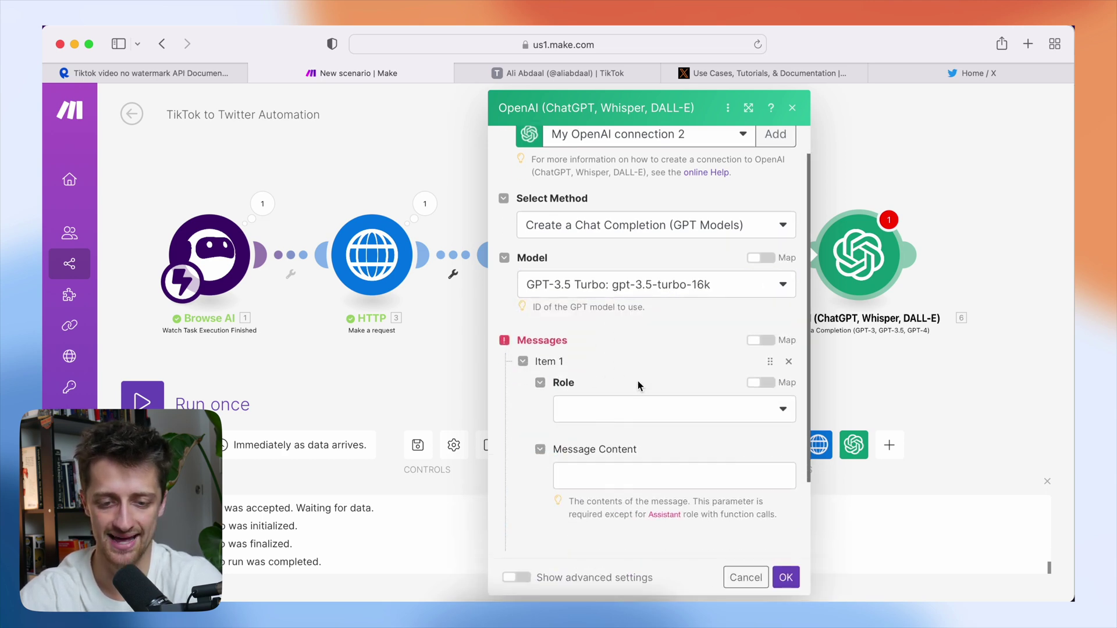
left_click(616, 372)
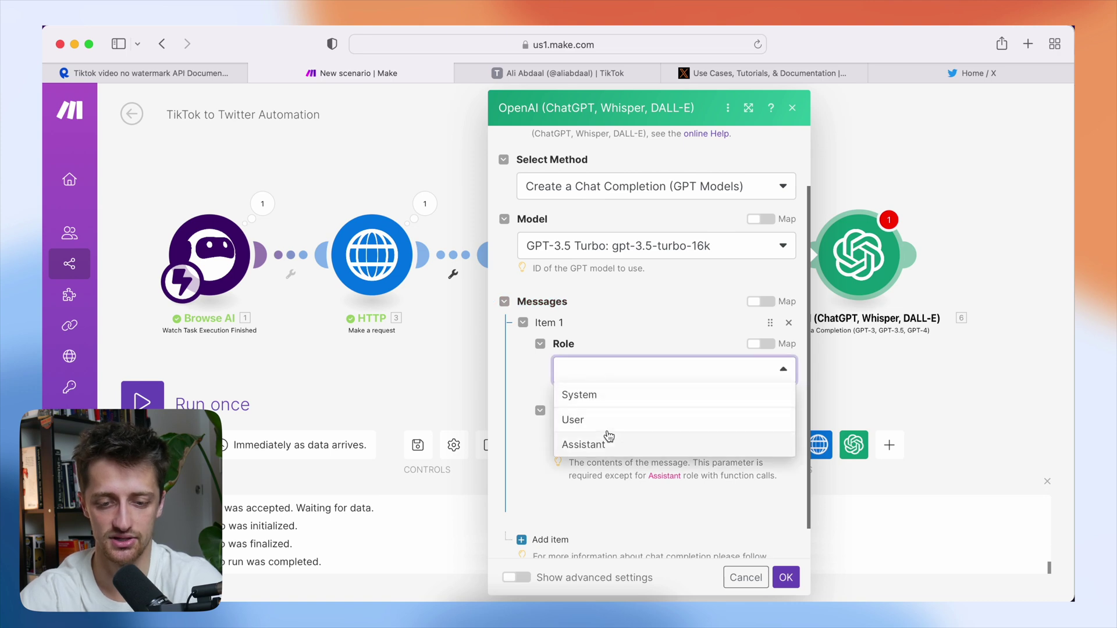
left_click(615, 420)
Step: Write a message prompt requesting an inspiring, motivational English Twitter post with emojis, simple yet professional language and 140 characters or less, ending with "TRANSCRIPT:"
scroll(663, 373, "down", 2)
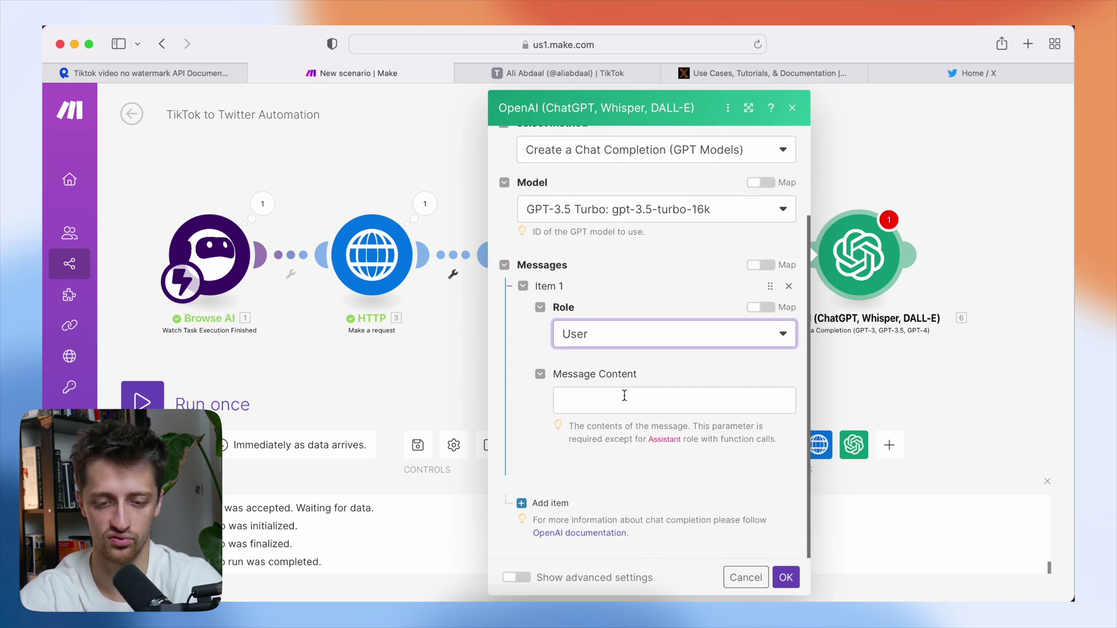
left_click(624, 396)
type("Generate an inspiring Twitter post based on this TRANSCRIPT.  Rules: Use Emojis. Use English even if the transcript is not in English. Sound inspiring and motivational. Focus on simple yet professional language. Make sure it is 140 characters or less.  TRANSCRIPT:")
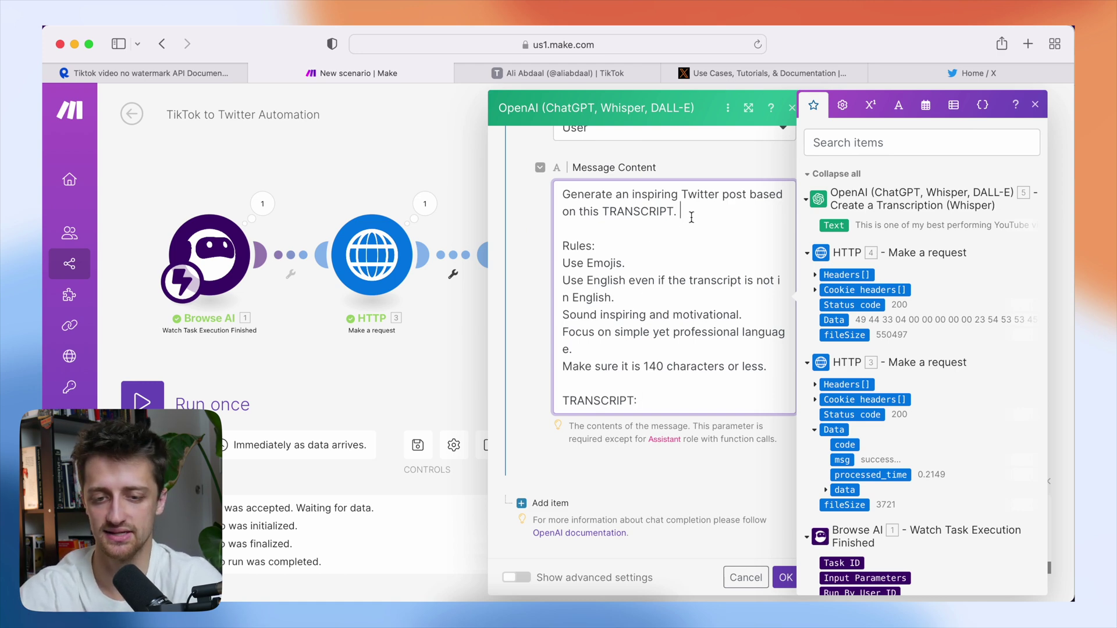
left_click_drag(691, 217, 565, 193)
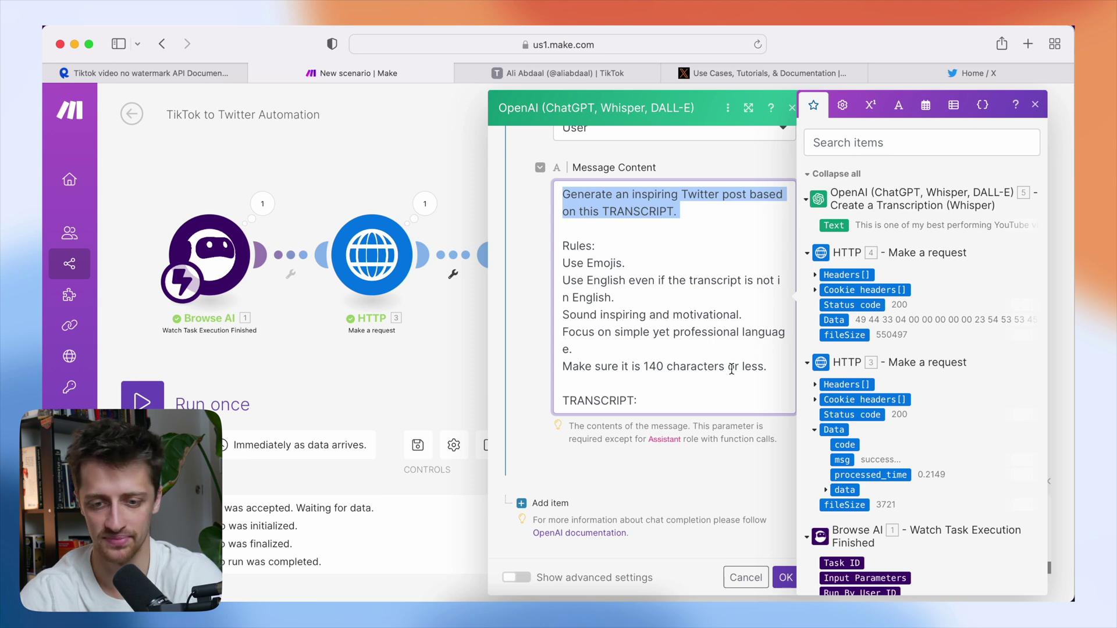
Step: Insert the Whisper transcription's Text output after "TRANSCRIPT:" in the message content and review the prompt
left_click(665, 397)
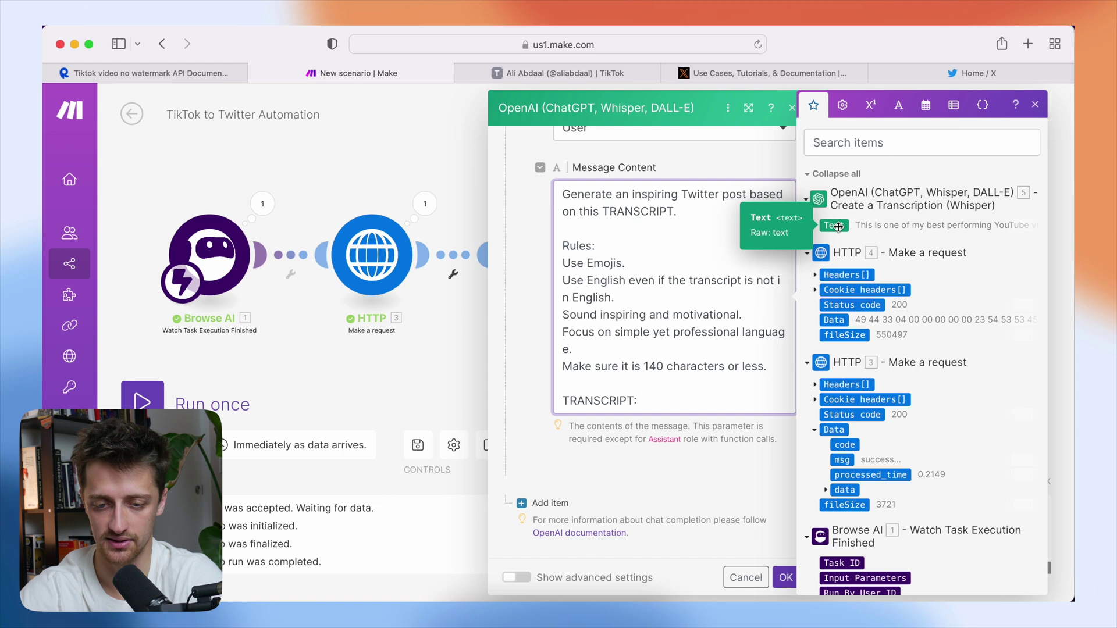
left_click_drag(838, 227, 660, 401)
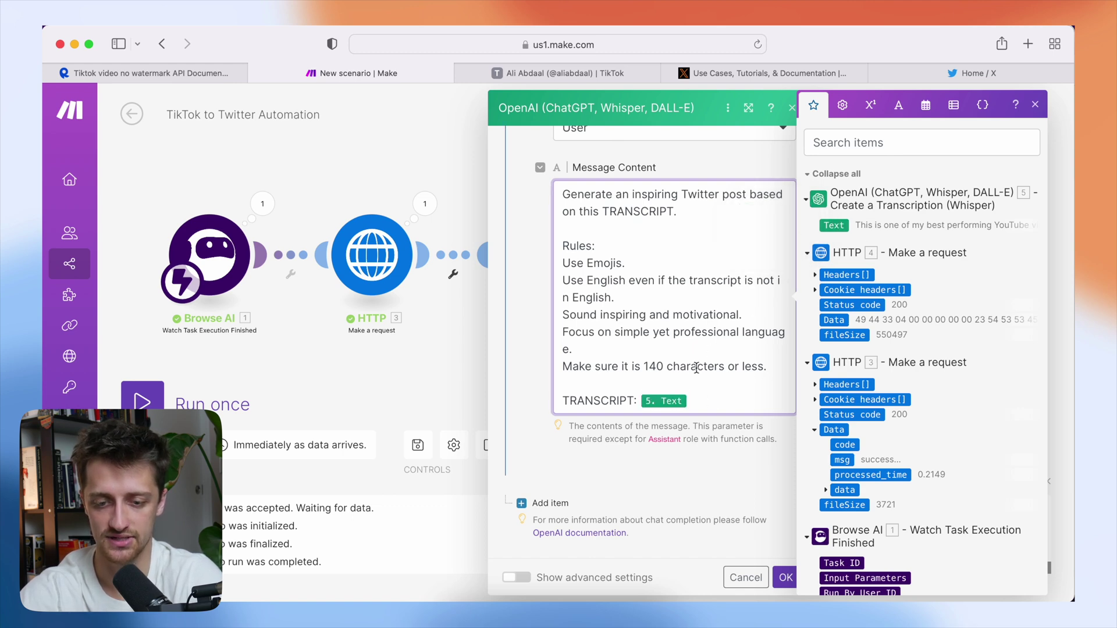
left_click(688, 214)
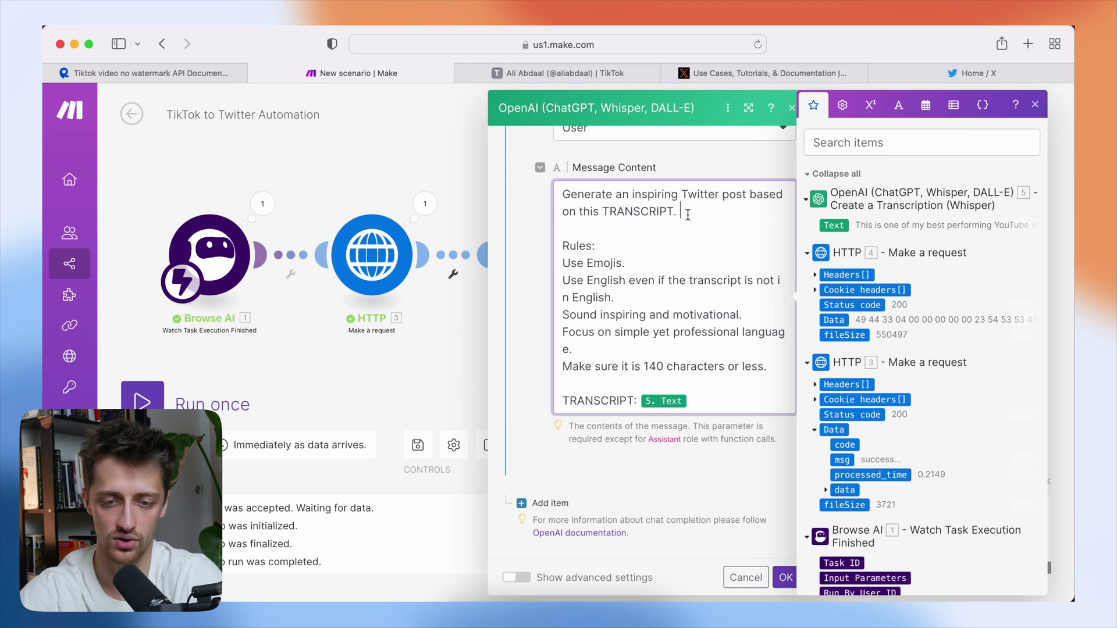
left_click_drag(688, 215, 555, 197)
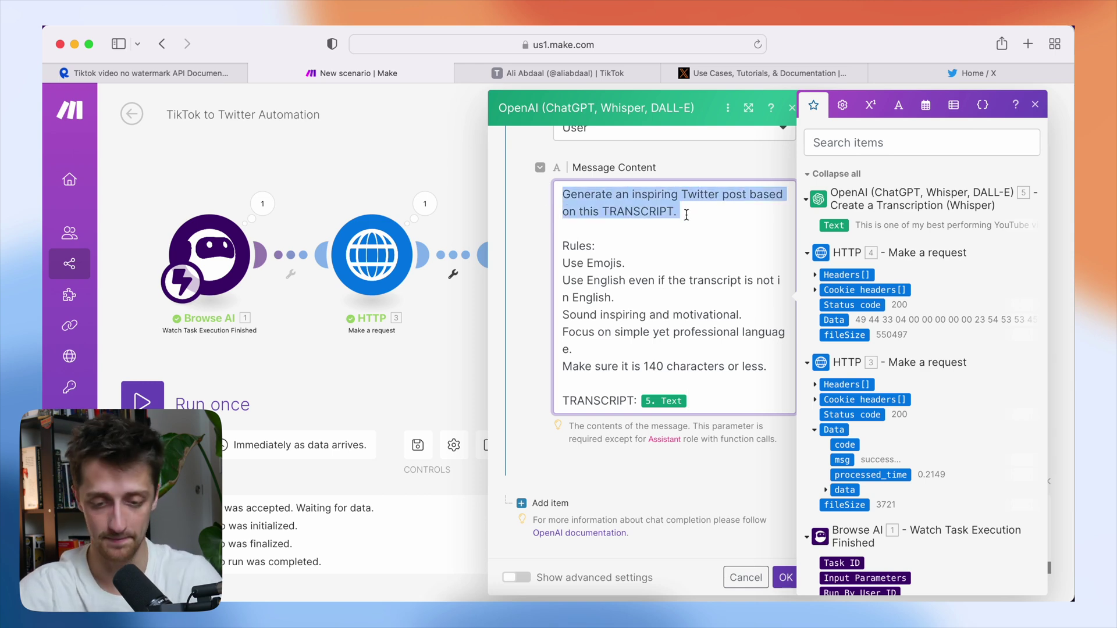
left_click(727, 471)
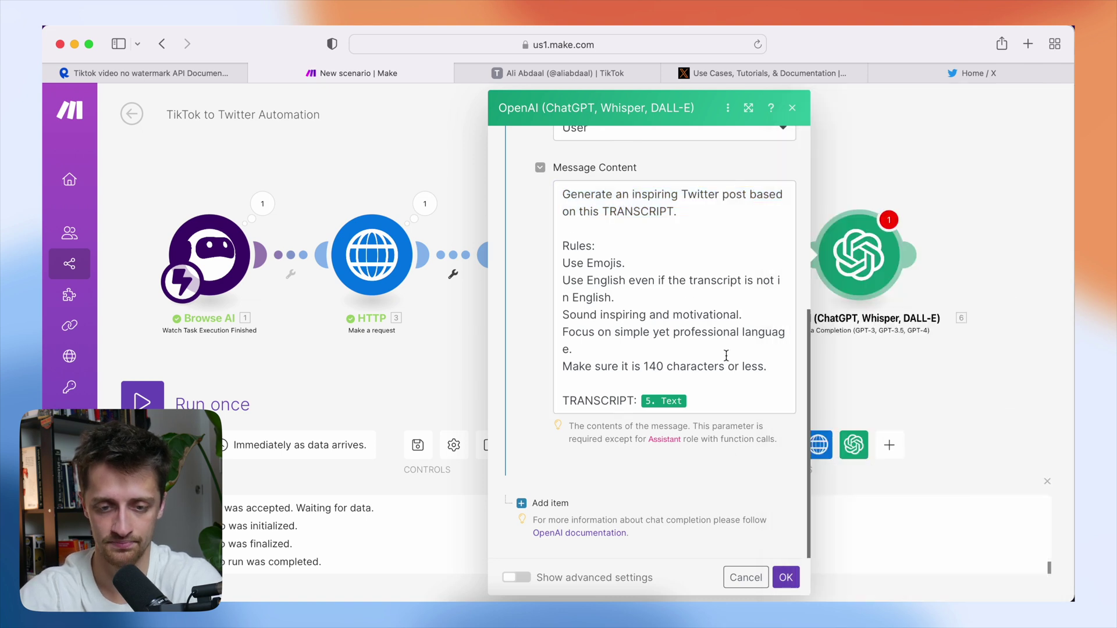
scroll(727, 355, "up", 5)
scroll(726, 355, "down", 5)
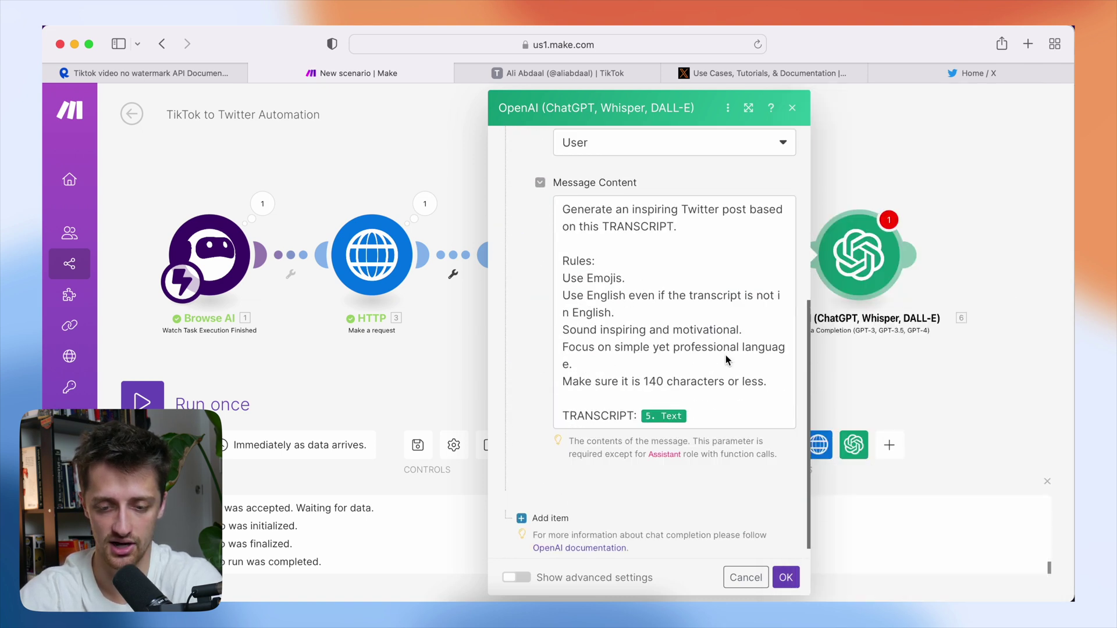
Step: Save the chat completion module's settings and inspect the message generated under Choices in its test-run output
left_click(786, 577)
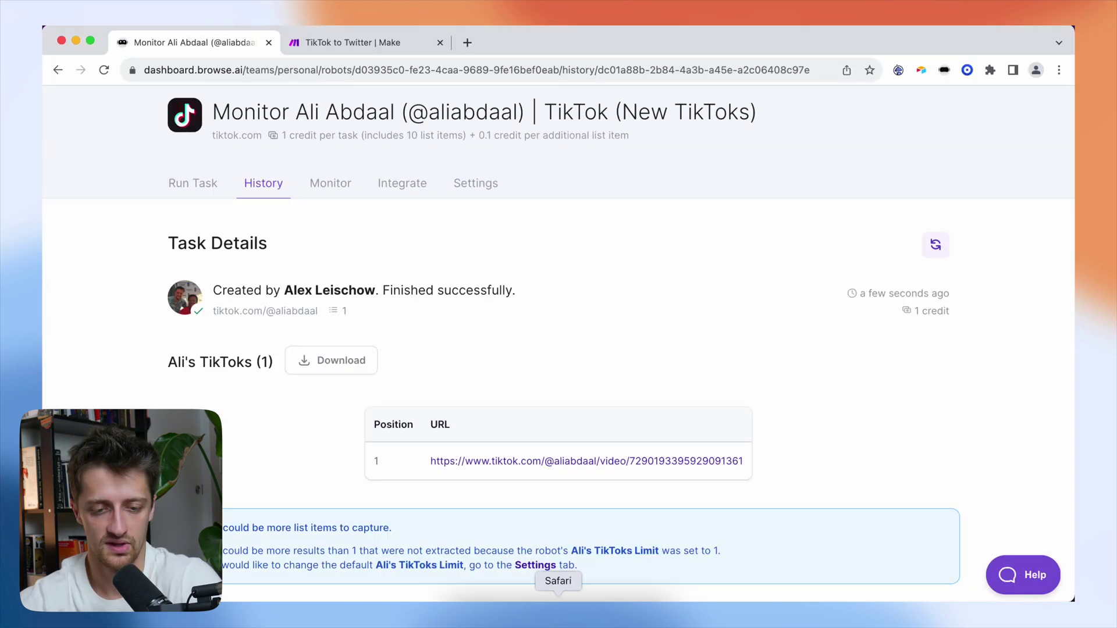
left_click(558, 608)
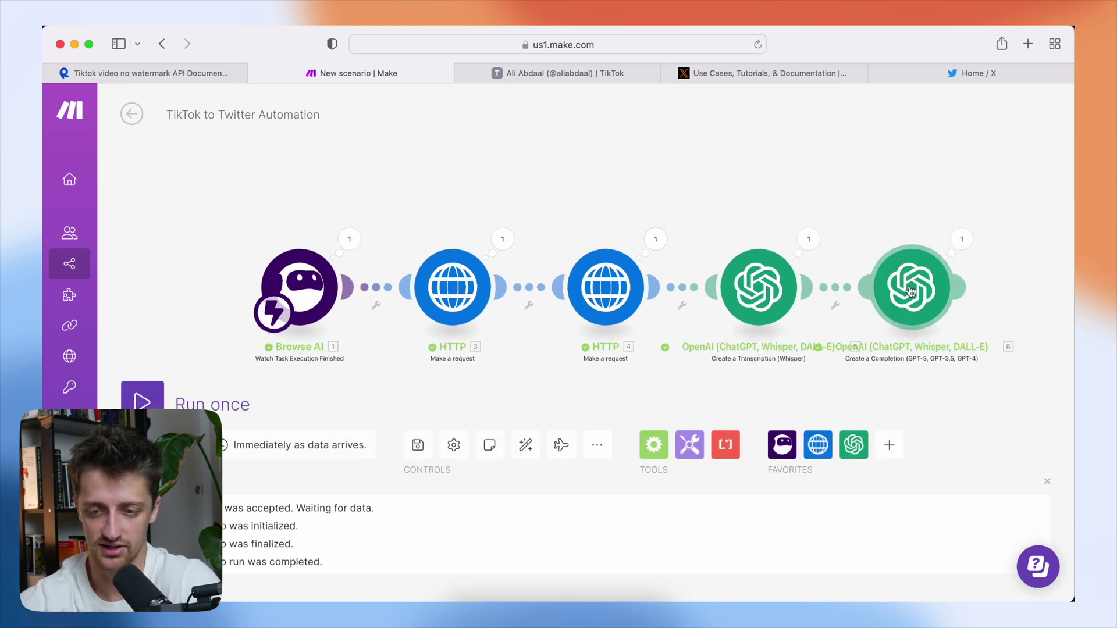
left_click(960, 239)
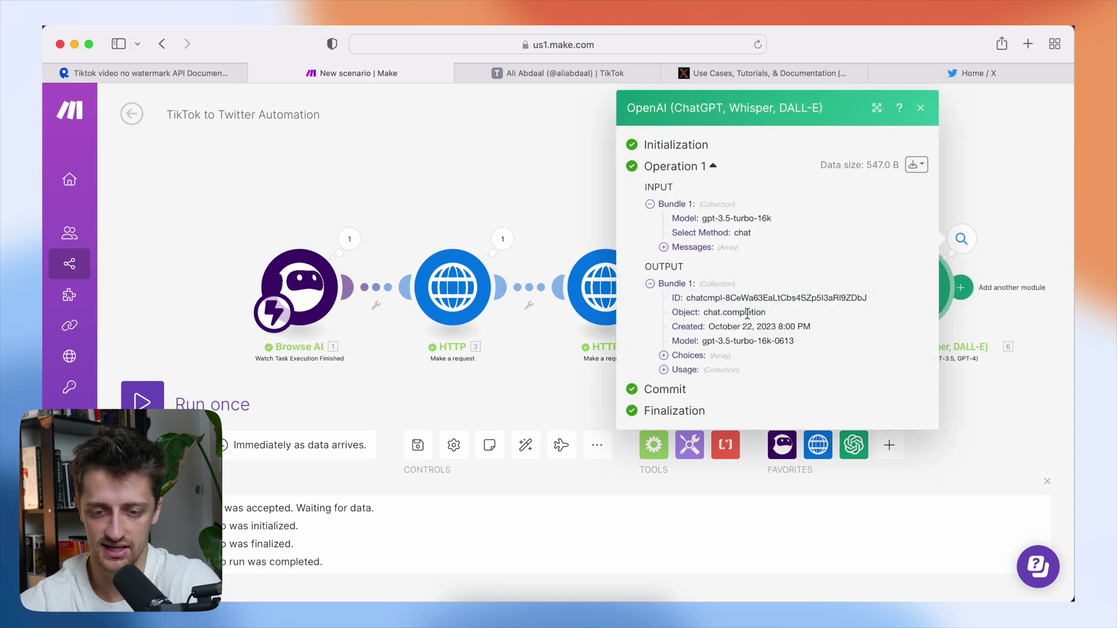
left_click(664, 355)
left_click(677, 370)
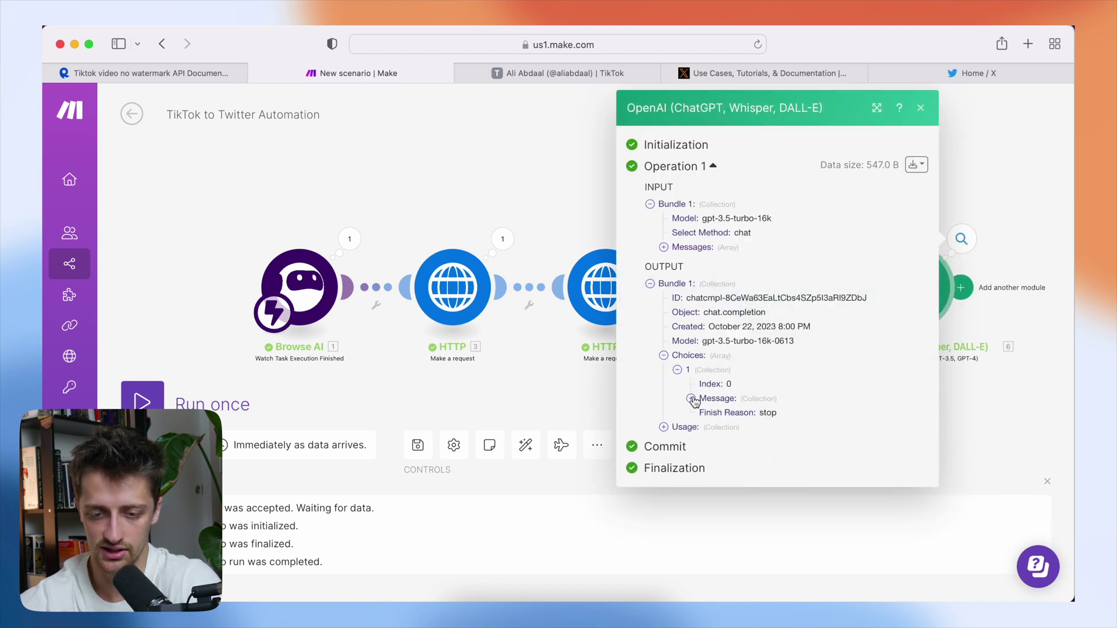
left_click(691, 399)
left_click_drag(892, 499, 751, 432)
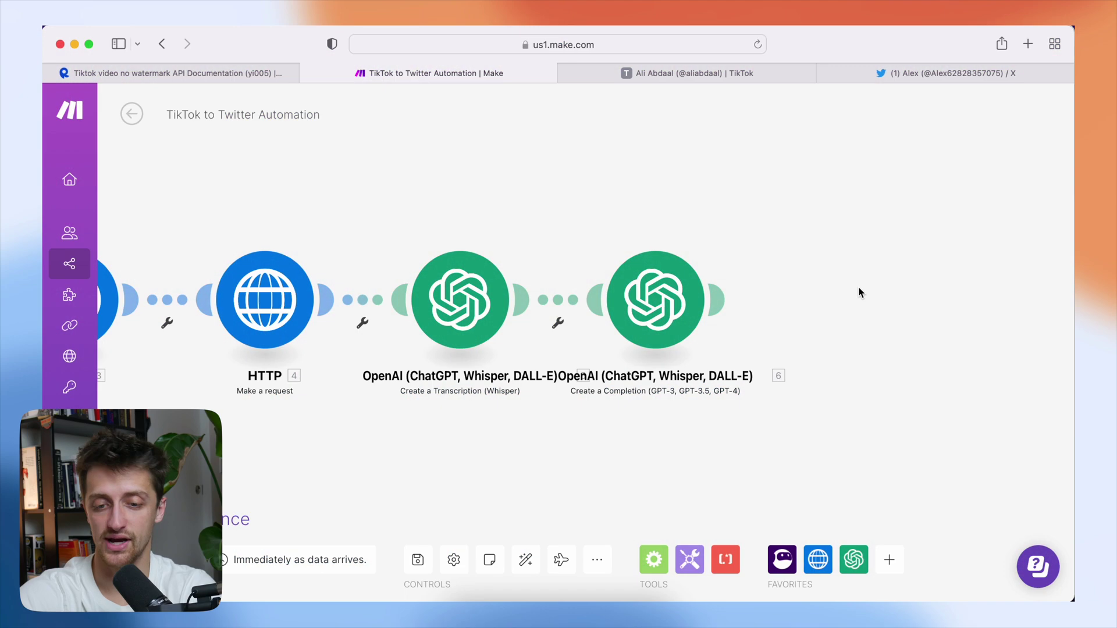
Step: Add a Twitter "Create a Tweet" module after the completion module and select the second My Twitter OAuth 2.0 connection
scroll(861, 297, "down", 3)
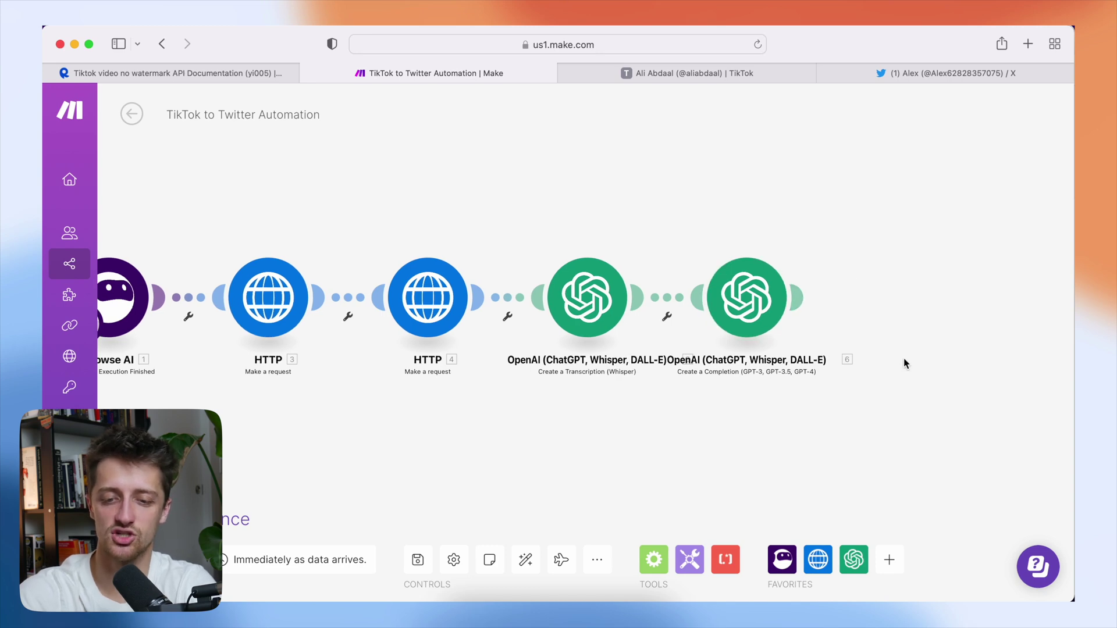
left_click(815, 298)
type("twitter")
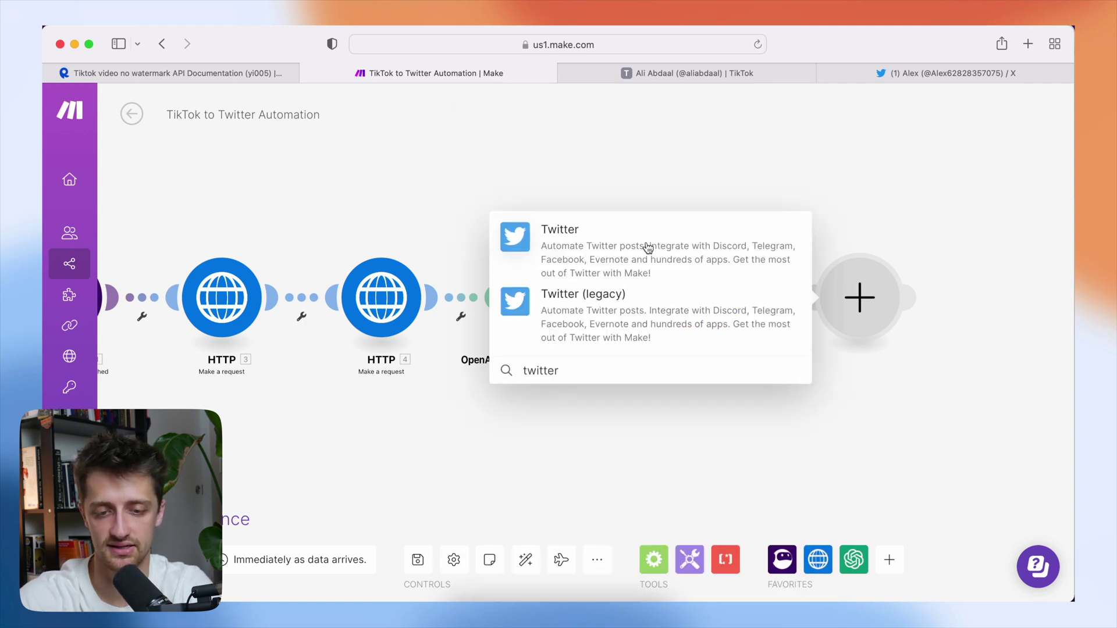
left_click(684, 244)
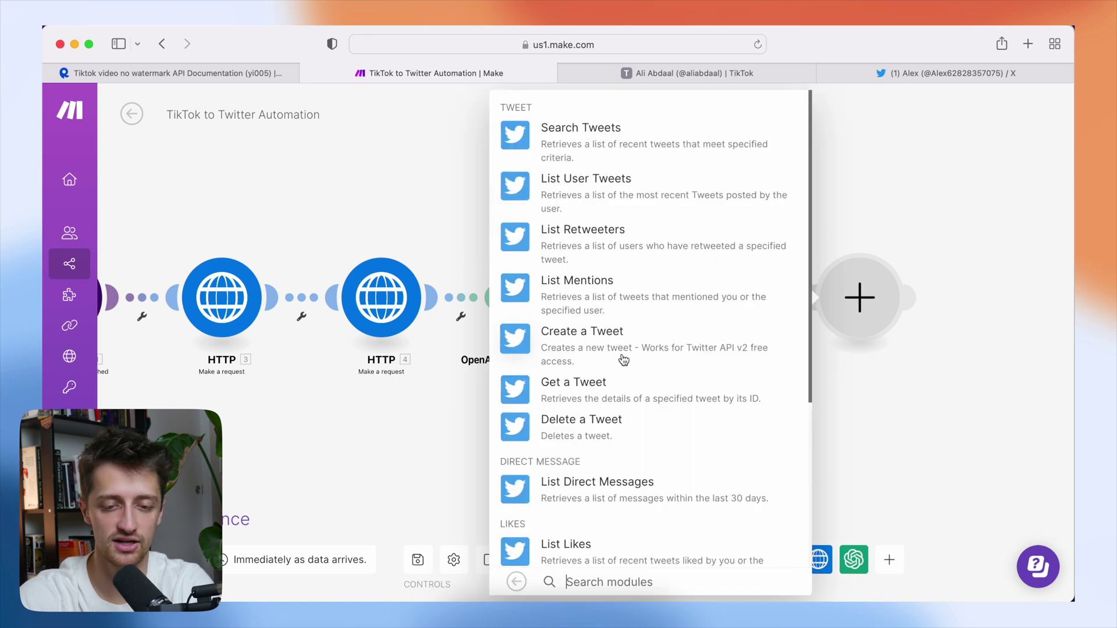
left_click(652, 338)
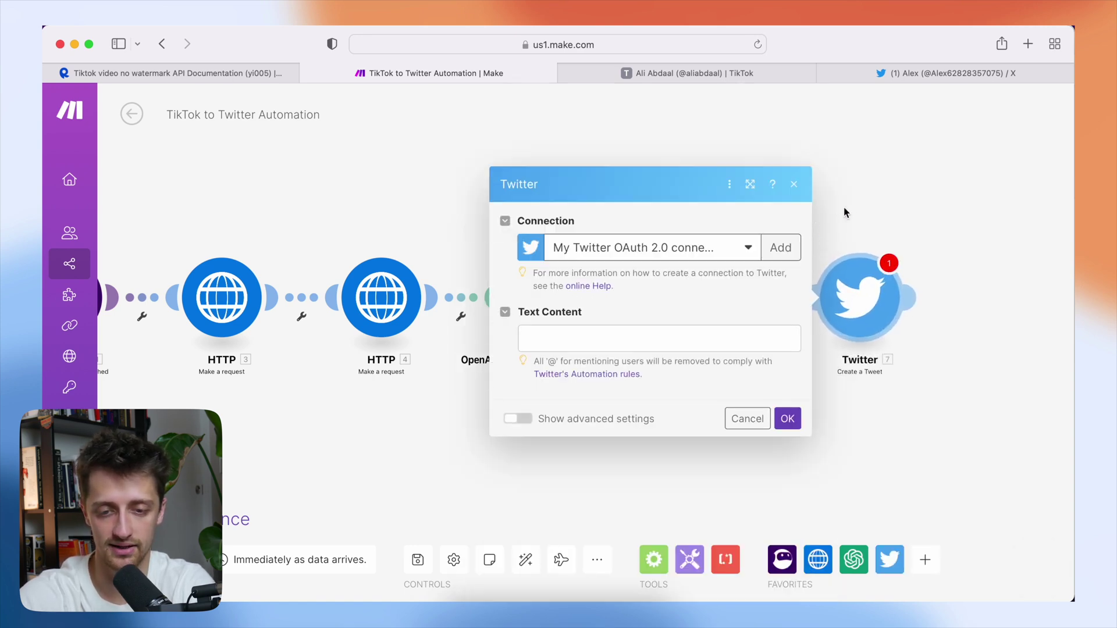
left_click(698, 252)
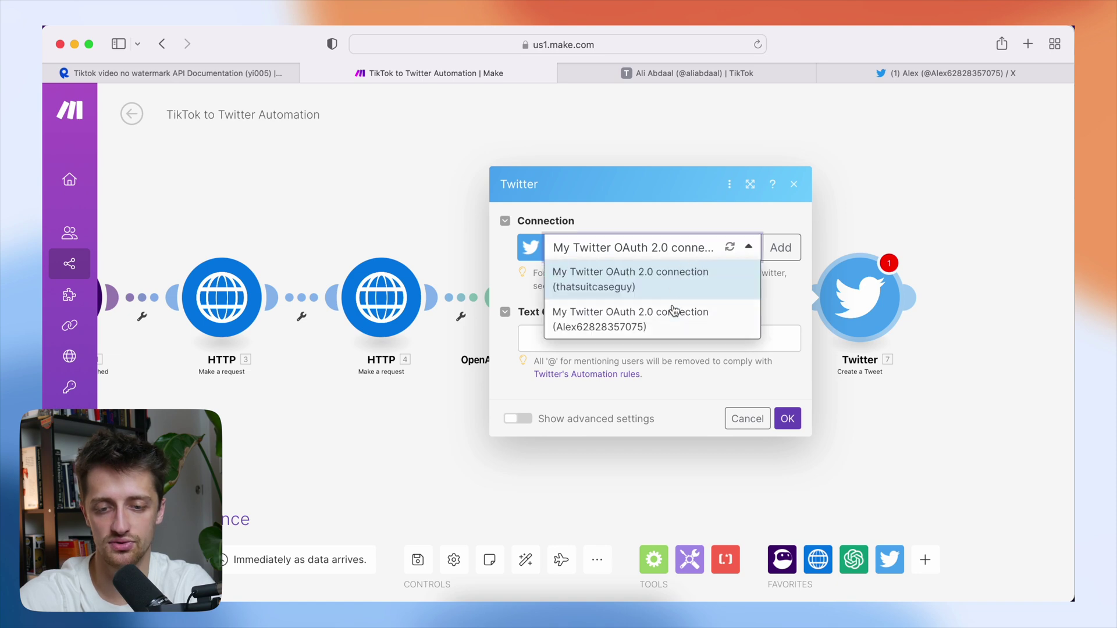
left_click(688, 320)
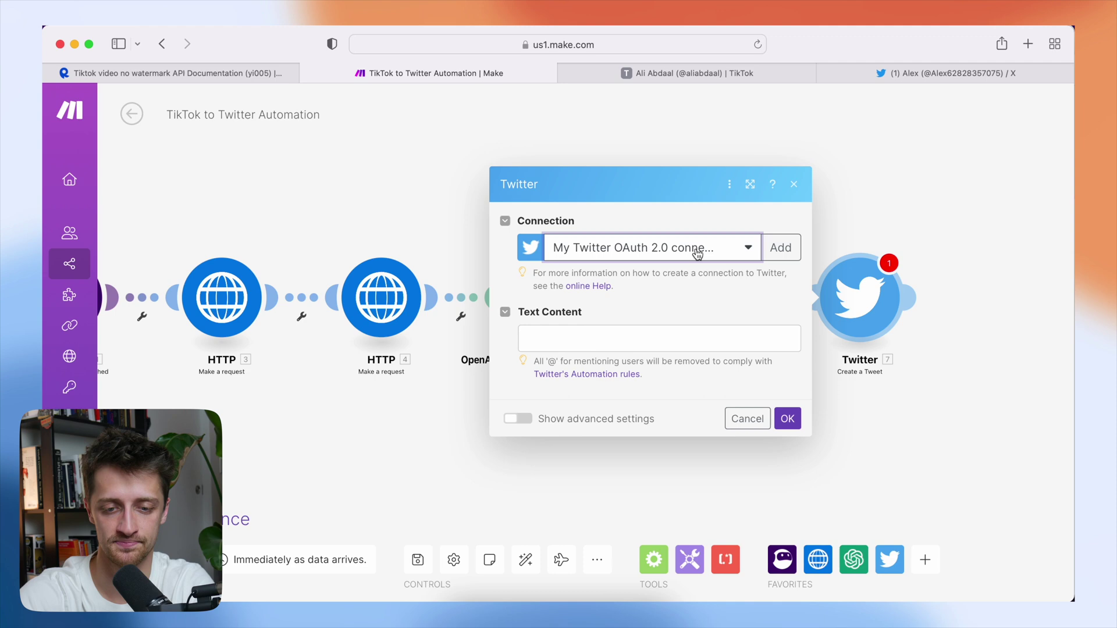
Step: Insert the completion module's Choices Message Content output into the tweet's Text Content
left_click(631, 341)
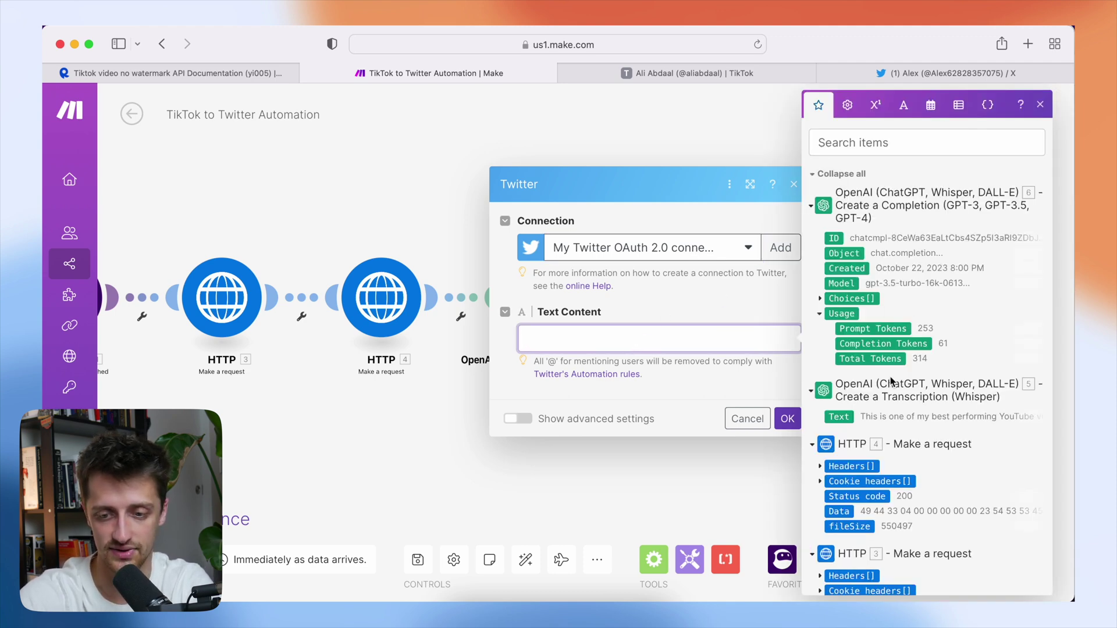
scroll(892, 381, "down", 1)
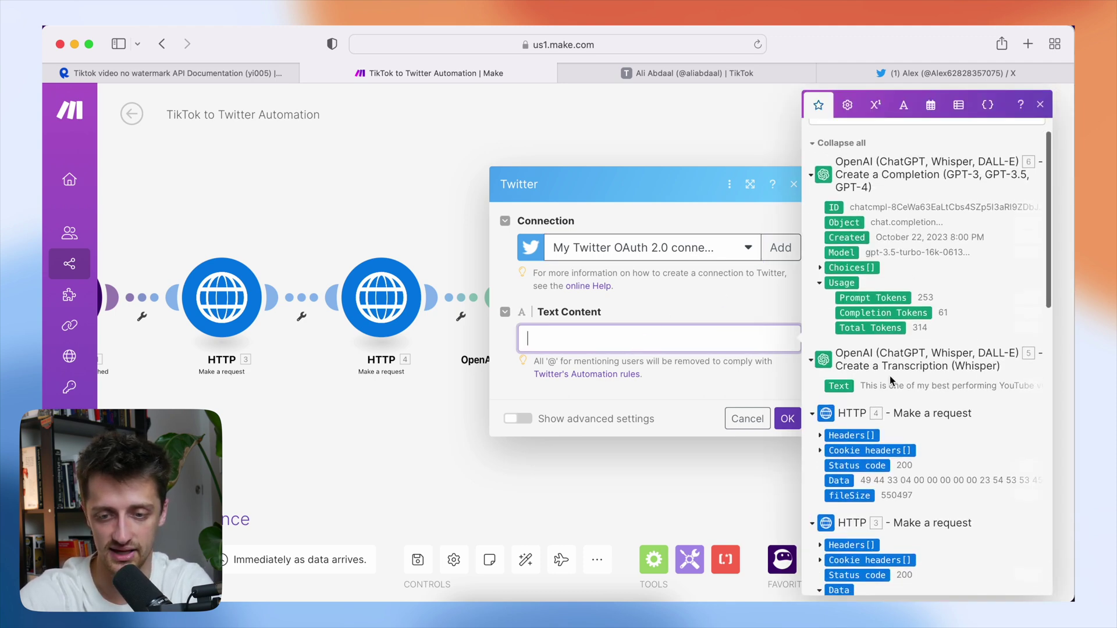
left_click(821, 265)
left_click(831, 338)
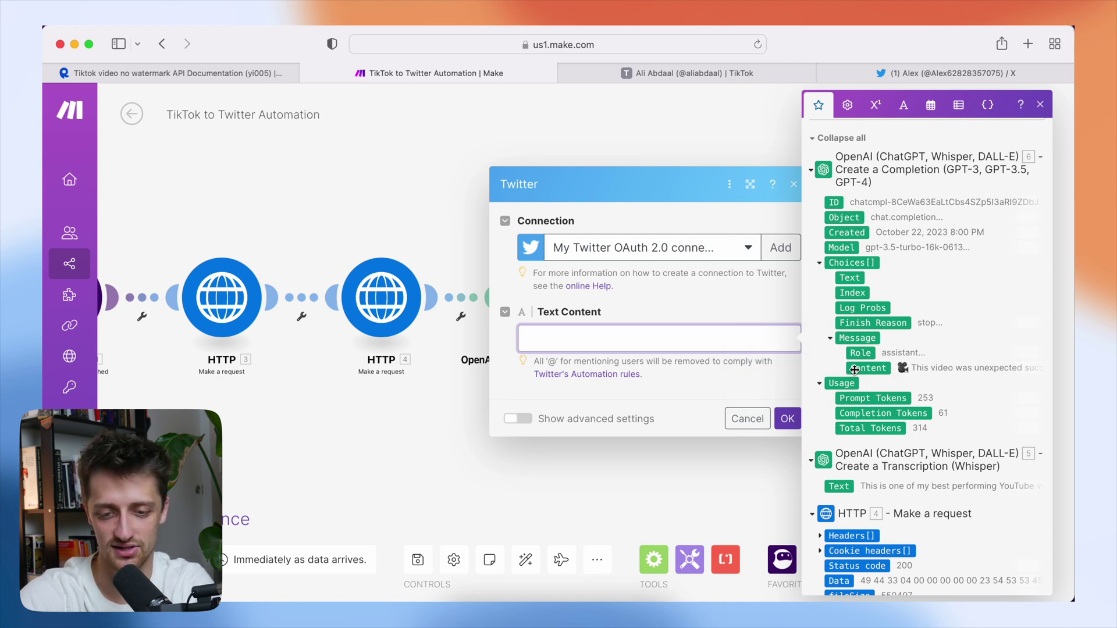
left_click_drag(871, 370, 755, 347)
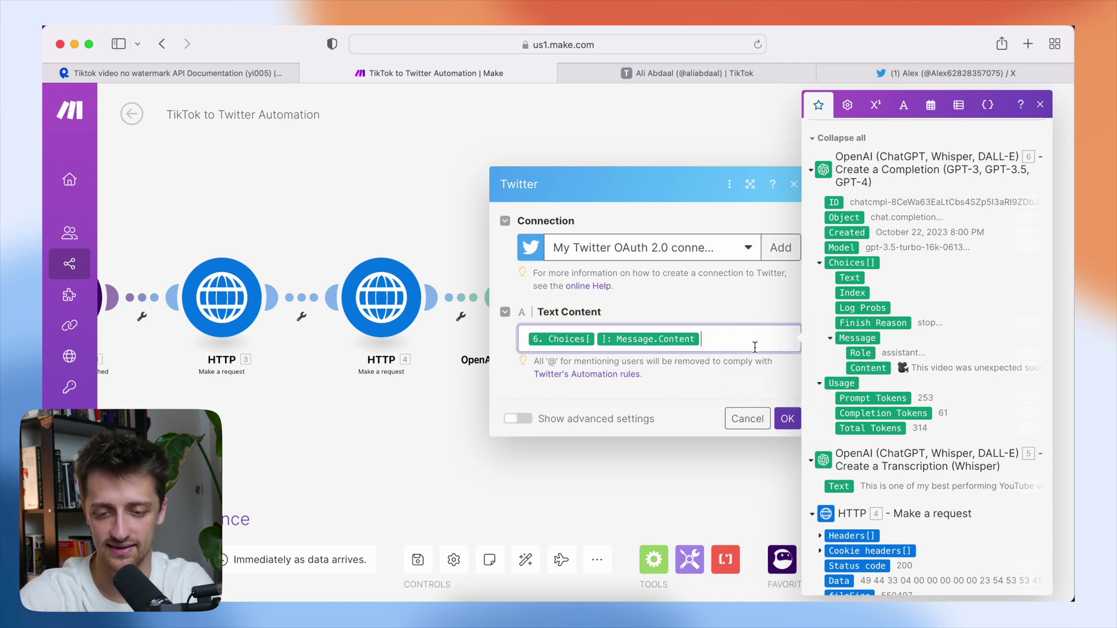
Step: Append the Browse AI URL from capturedLists, Ali's TikToks, on a new line of the tweet text and save the Twitter module
key("Return")
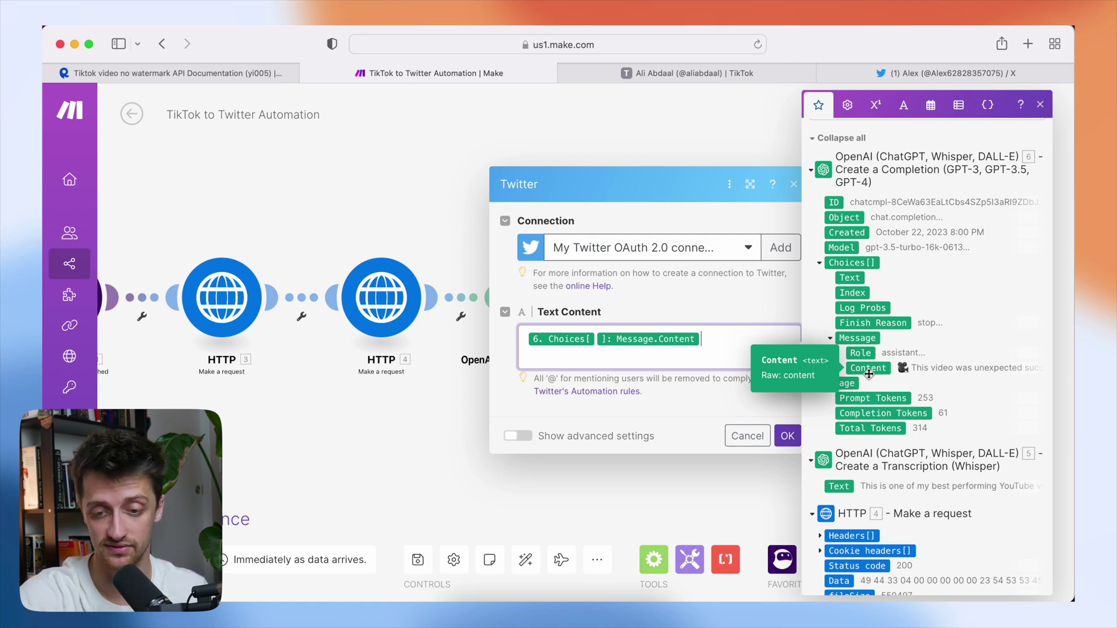
scroll(869, 374, "down", 1)
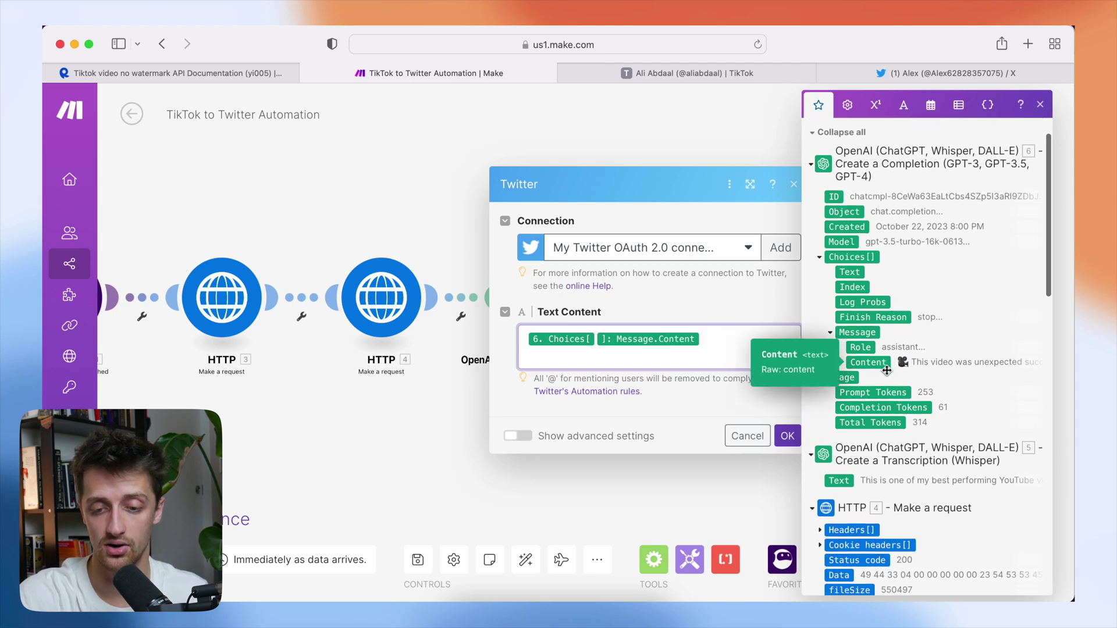
scroll(887, 371, "down", 15)
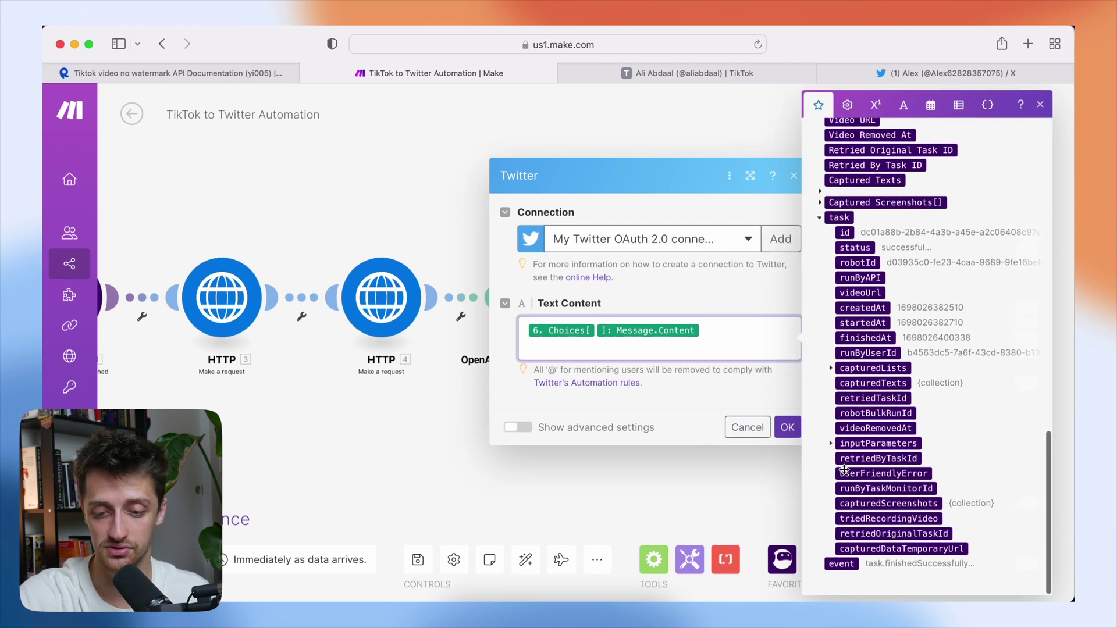
left_click(831, 368)
left_click(841, 383)
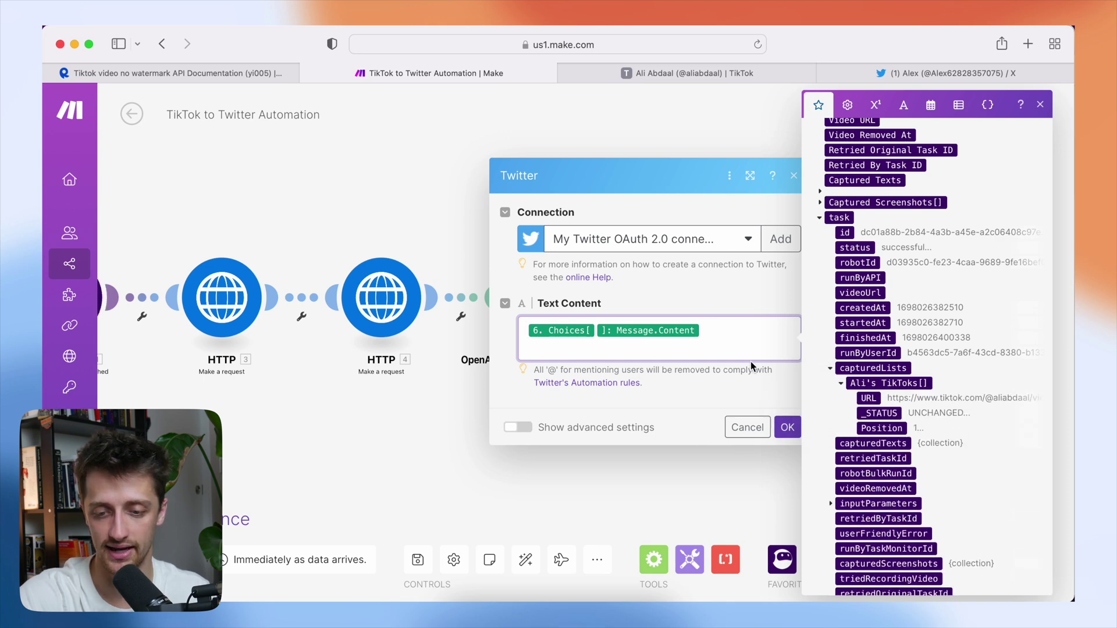
left_click(869, 398)
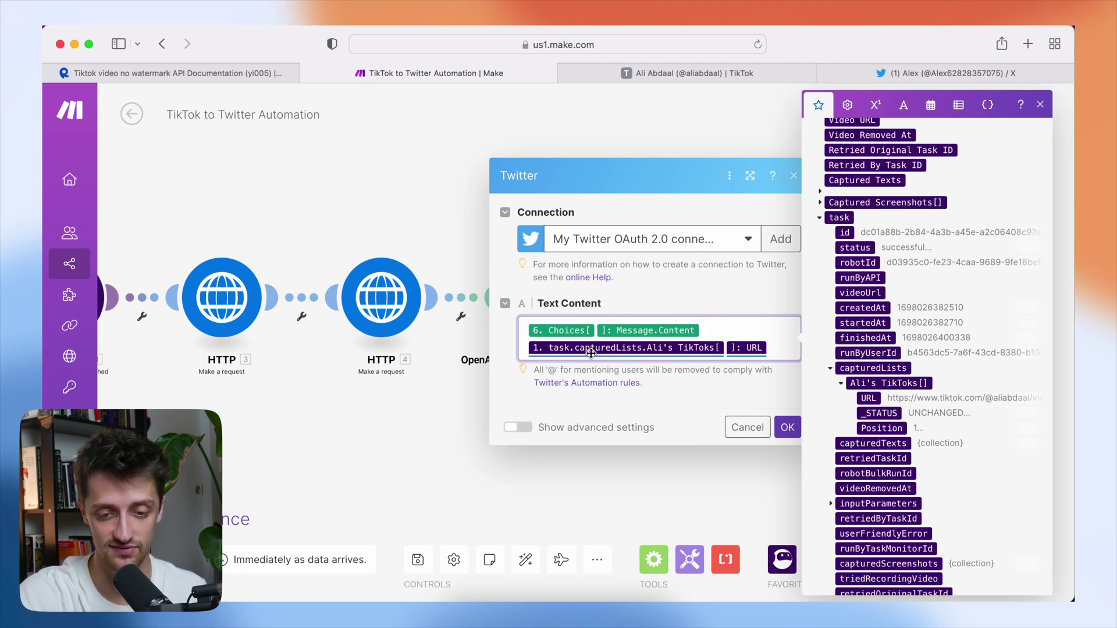
left_click(786, 428)
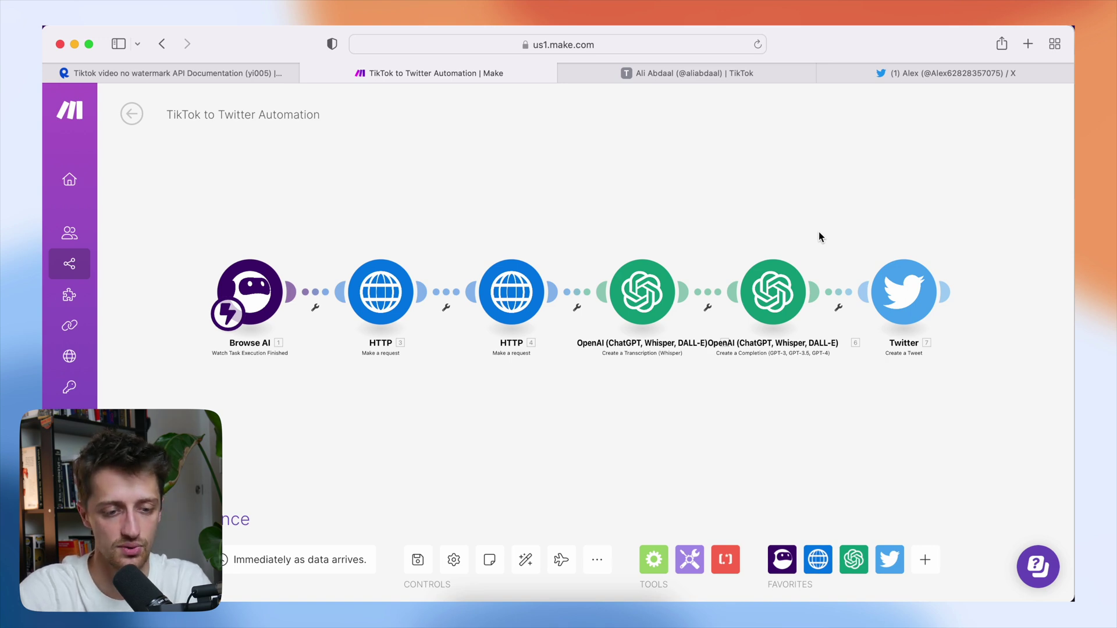
Step: Run the scenario once, trigger it by running the TikTok monitoring robot's task in Browse AI in Chrome, and return to Make in Safari
left_click(151, 519)
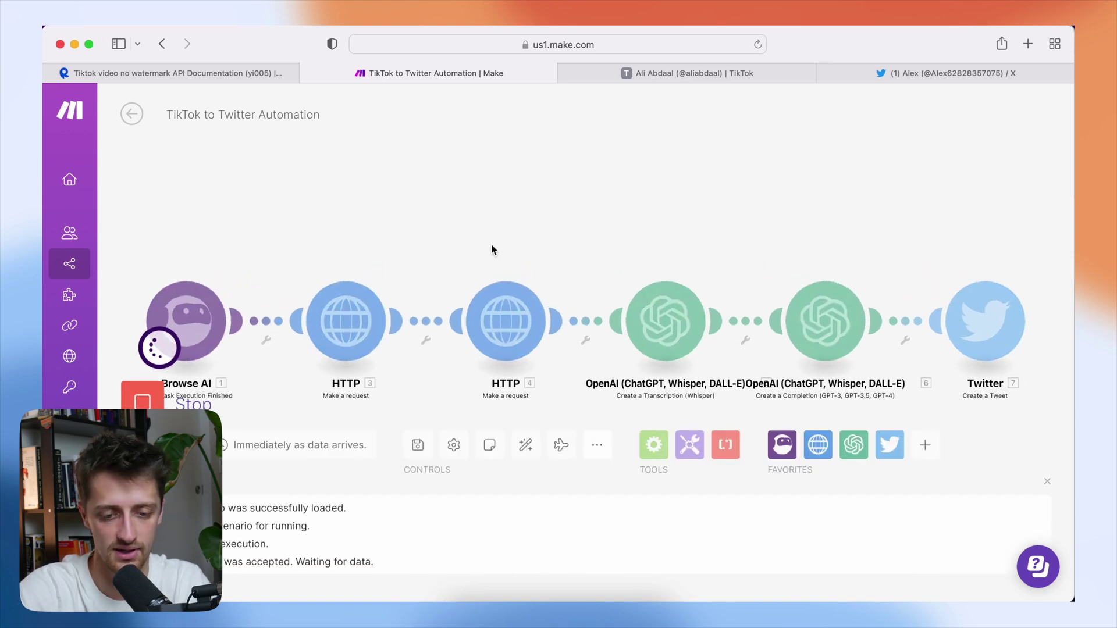
left_click(531, 614)
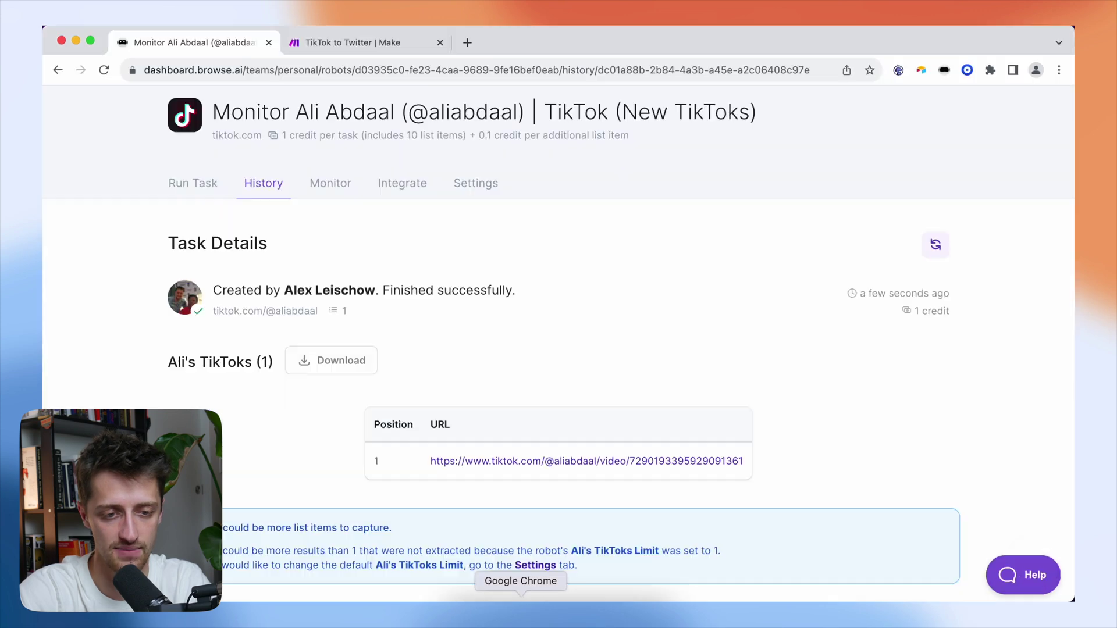
left_click(210, 186)
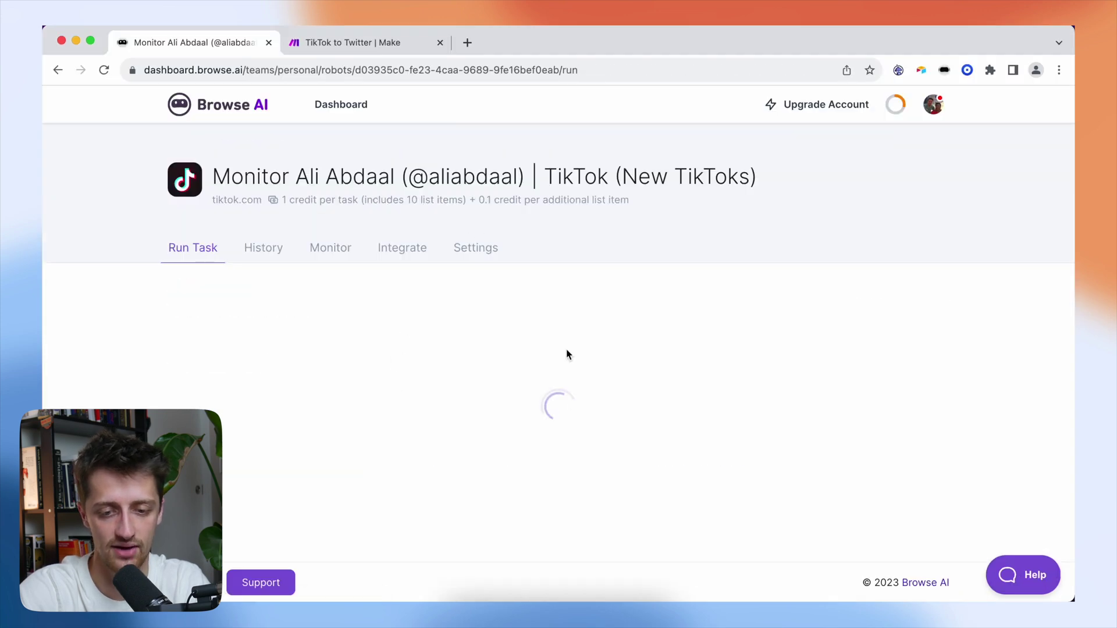
left_click(635, 404)
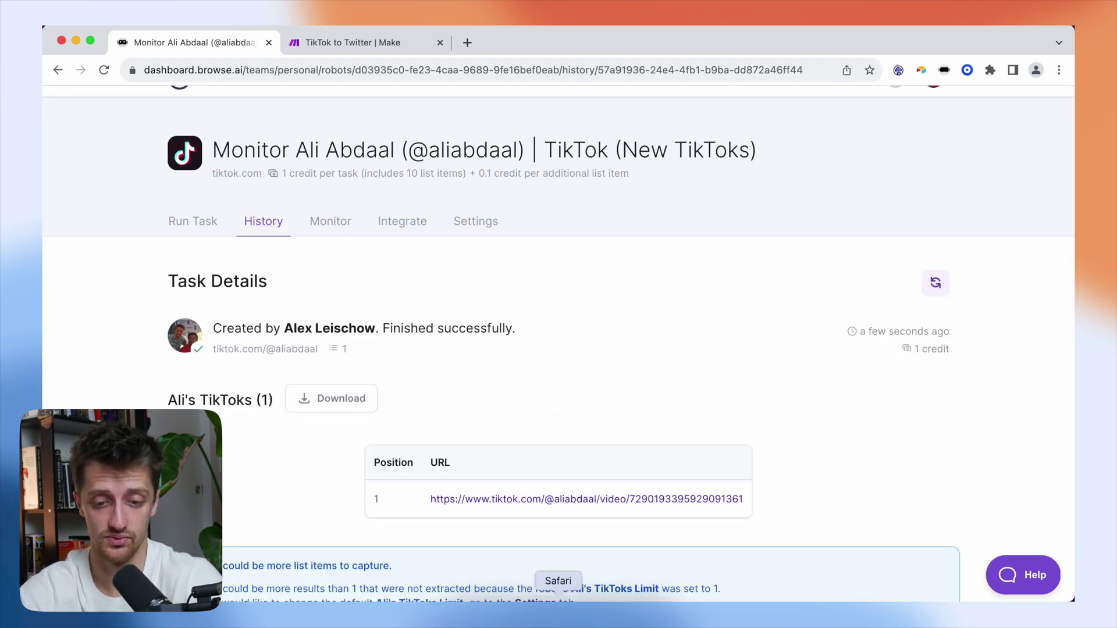
left_click(559, 608)
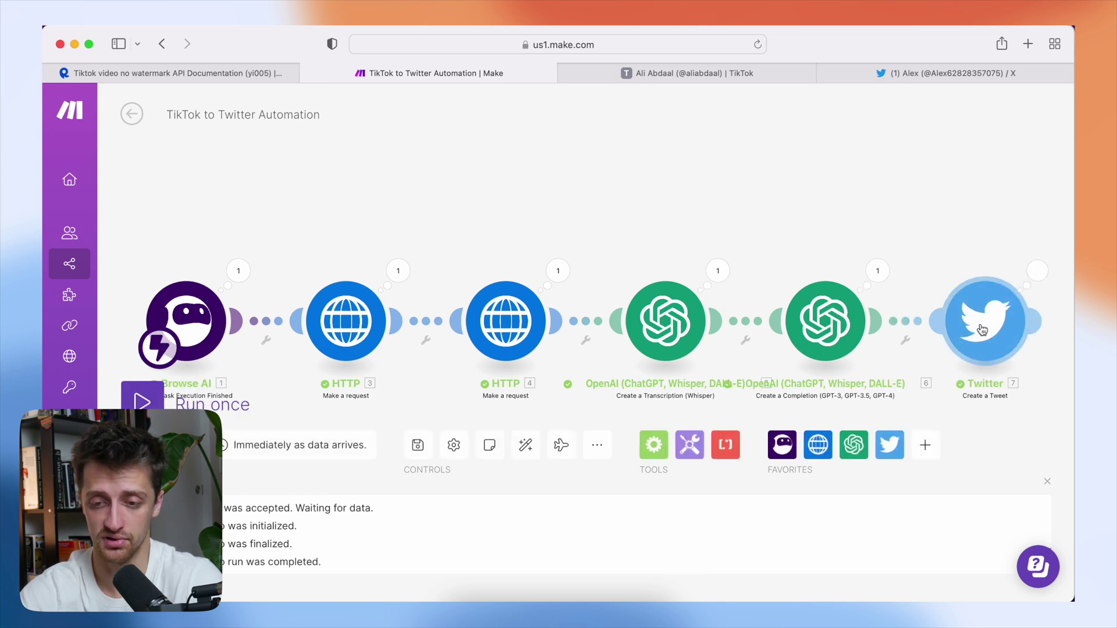
Step: Reload the connected Twitter profile and examine the newest post's text and its embedded TikTok video
left_click(920, 76)
left_click(760, 44)
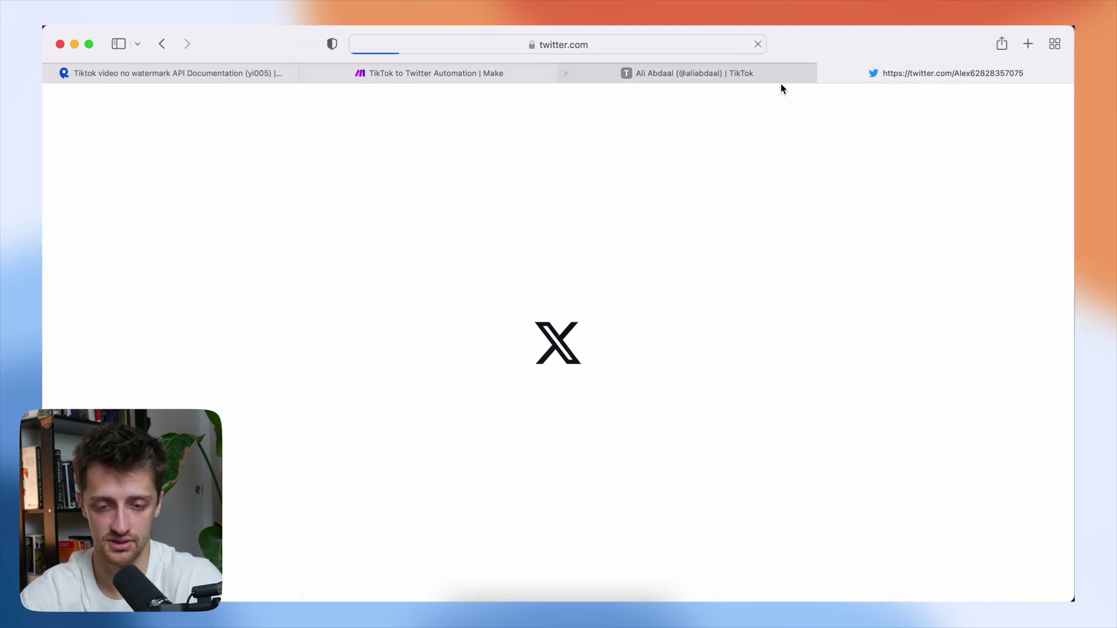
scroll(732, 314, "down", 5)
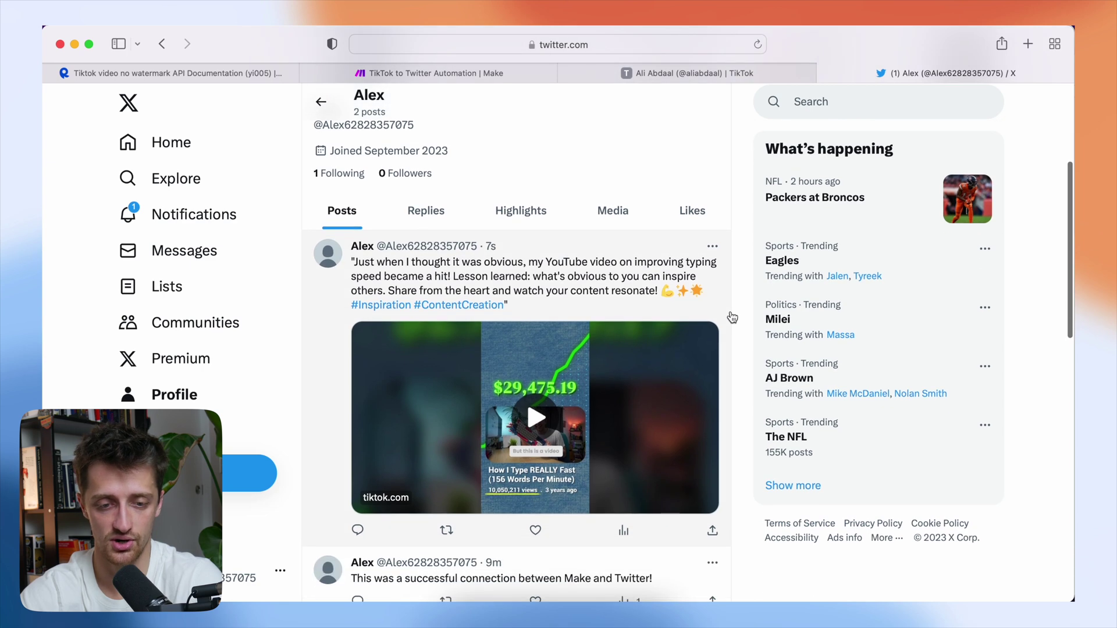
scroll(732, 317, "up", 1)
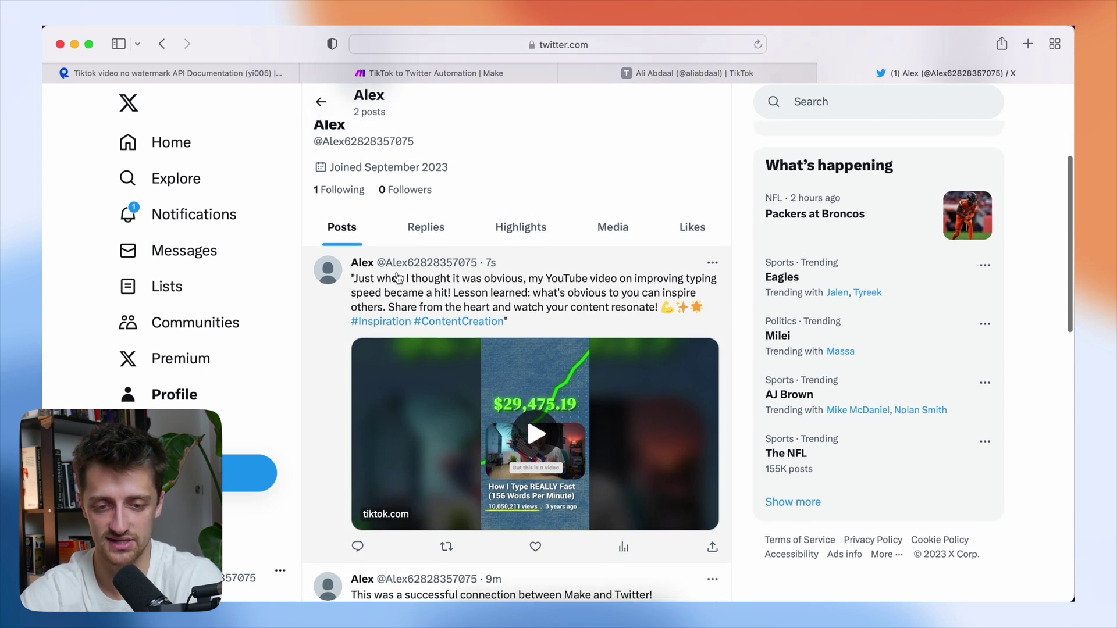